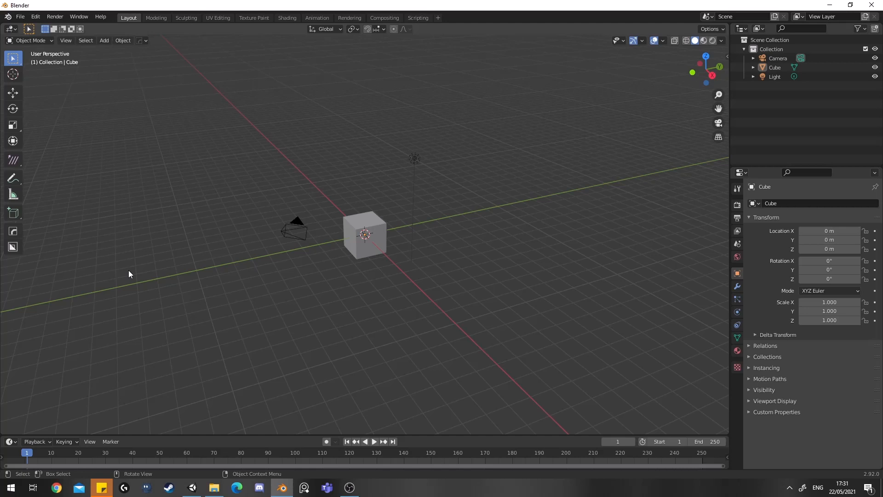
Delete the default camera, cube and light from the scene
{"action": "left_click_drag", "start_coordinate": [84, 81], "coordinate": [464, 314]}
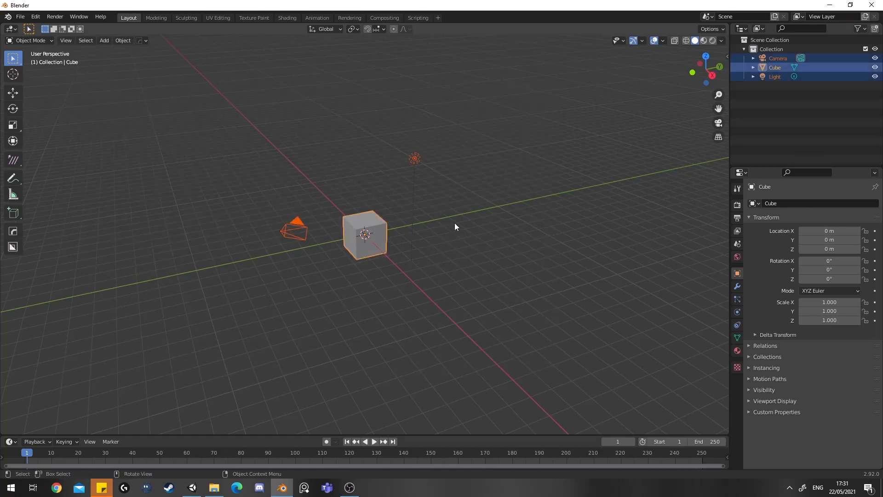
{"action": "key", "text": "x"}
{"action": "left_click", "coordinate": [454, 223]}
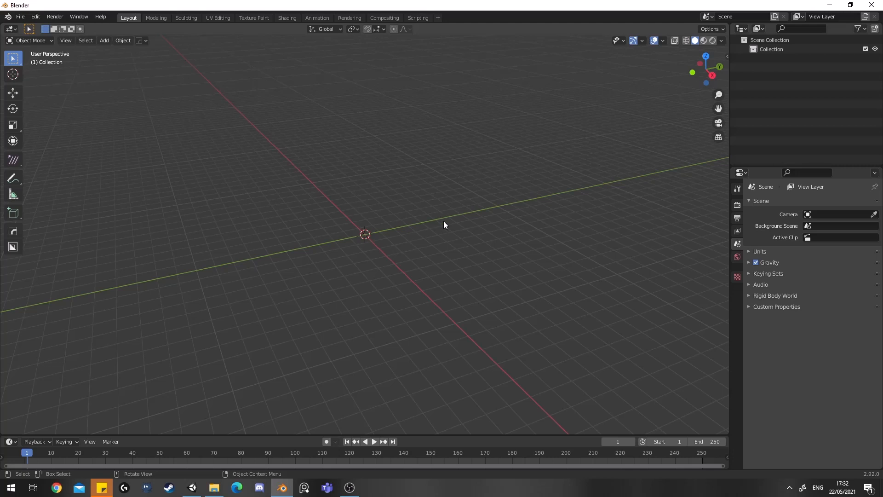
Add a cone mesh at the world origin and view it from the front
{"action": "key", "text": "shift+a"}
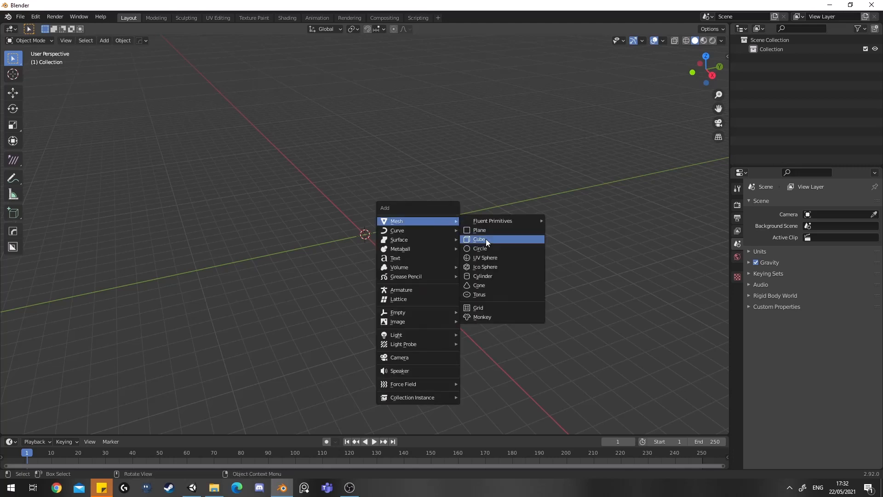
{"action": "left_click", "coordinate": [488, 285]}
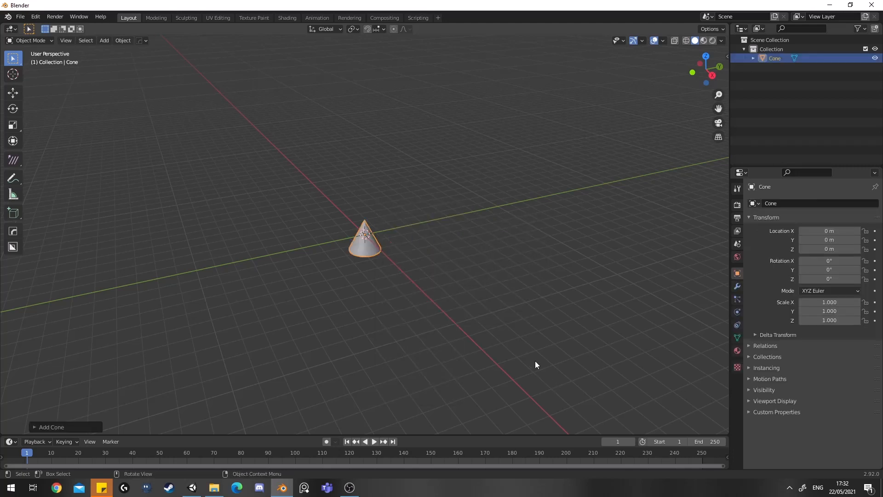
{"action": "key", "text": "KP_1"}
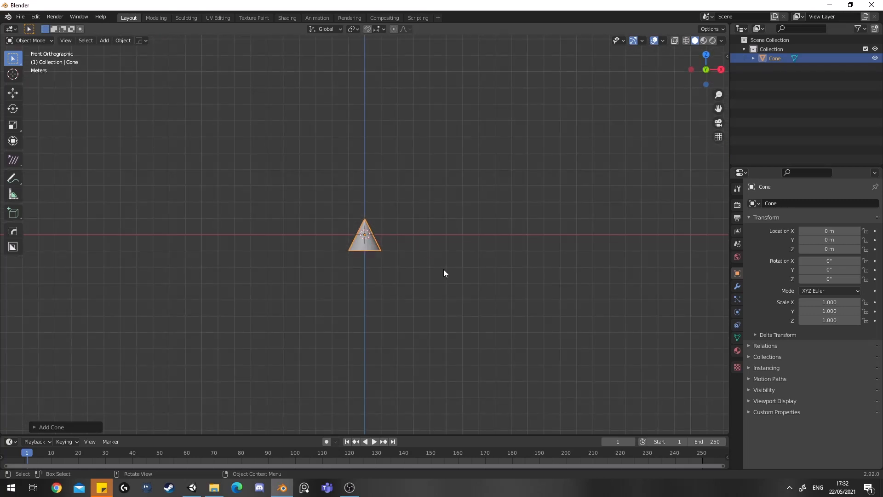
{"action": "key", "text": "s"}
{"action": "key", "text": "z"}
{"action": "left_click", "coordinate": [447, 185]}
{"action": "key", "text": "ctrl+z"}
Raise the cone about 7.08 m along the global Z axis
{"action": "key", "text": "g"}
{"action": "key", "text": "z"}
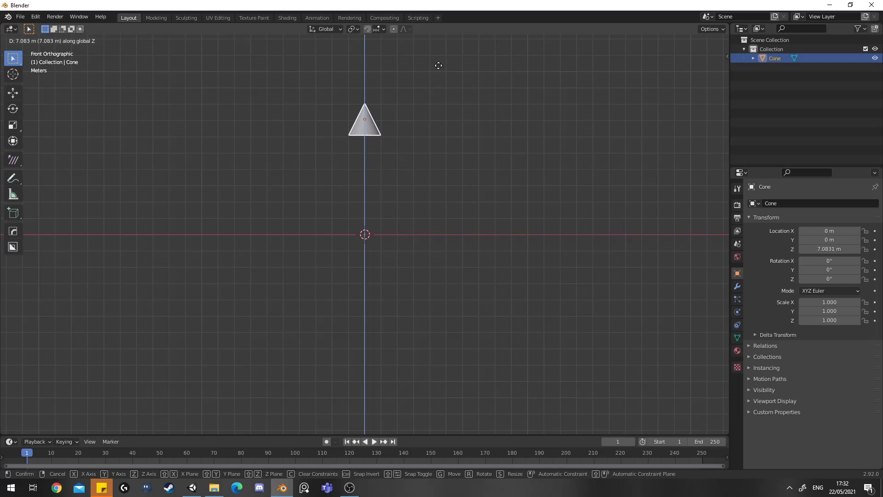
{"action": "left_click", "coordinate": [438, 66]}
In Edit Mode, extrude the cone's base ring of vertices about 6 m straight down to form a cylindrical body, then return to Object Mode
{"action": "middle_click_drag", "start_coordinate": [432, 88], "coordinate": [348, 107]}
{"action": "key", "text": "Tab"}
{"action": "middle_click_drag", "start_coordinate": [389, 156], "coordinate": [379, 209], "text": "shift"}
{"action": "mouse_move", "coordinate": [379, 209]}
{"action": "middle_mouse_down"}
{"action": "mouse_move", "coordinate": [384, 191]}
{"action": "mouse_move", "coordinate": [396, 221]}
{"action": "mouse_move", "coordinate": [410, 215]}
{"action": "mouse_move", "coordinate": [407, 260]}
{"action": "middle_mouse_up"}
{"action": "scroll", "coordinate": [397, 221], "scroll_direction": "up", "scroll_amount": 2}
{"action": "key", "text": "alt+a"}
{"action": "key", "text": "shift+z"}
{"action": "key", "text": "b"}
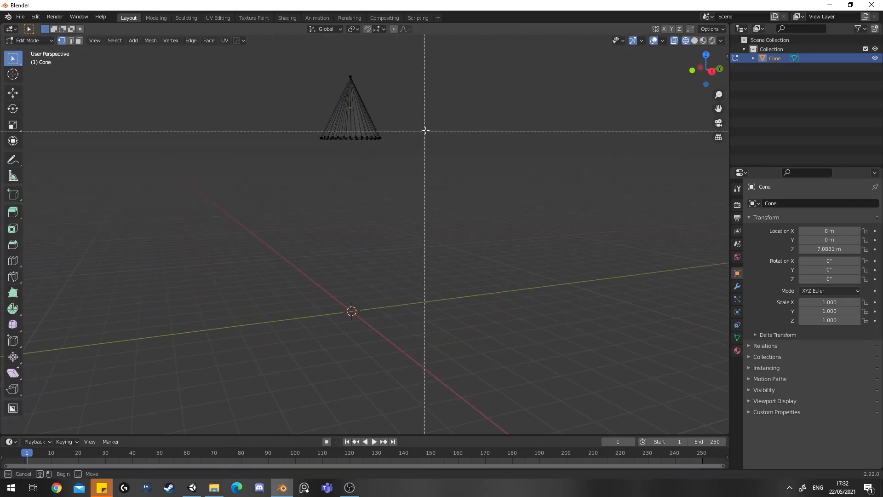
{"action": "left_click_drag", "start_coordinate": [421, 127], "coordinate": [222, 179]}
{"action": "key", "text": "grave"}
{"action": "key", "text": "g"}
{"action": "key", "text": "z"}
{"action": "left_click", "coordinate": [320, 208]}
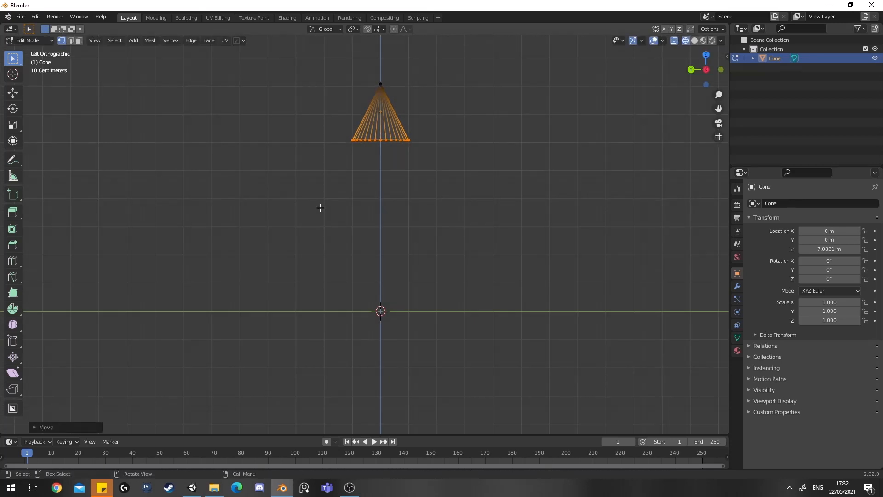
{"action": "key", "text": "e"}
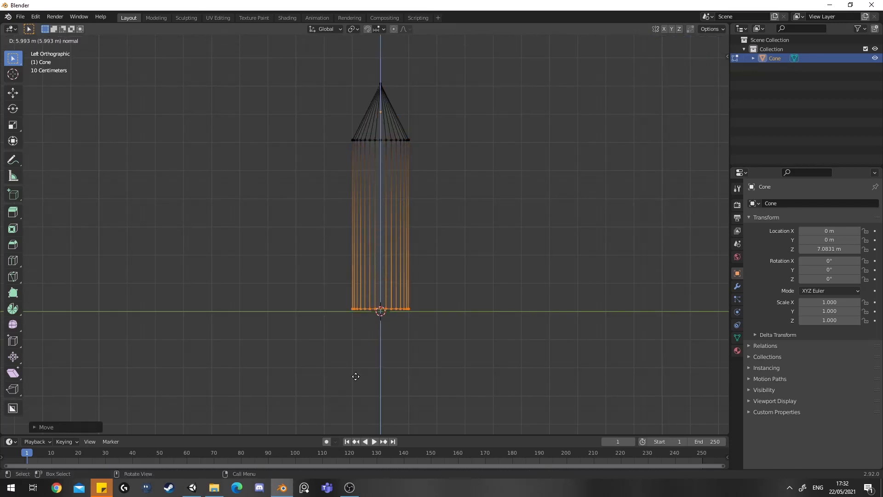
{"action": "left_click", "coordinate": [354, 375]}
{"action": "key", "text": "Tab"}
{"action": "key", "text": "shift+z"}
{"action": "mouse_move", "coordinate": [354, 375]}
{"action": "middle_mouse_down"}
{"action": "mouse_move", "coordinate": [374, 325]}
{"action": "mouse_move", "coordinate": [256, 329]}
{"action": "mouse_move", "coordinate": [268, 315]}
{"action": "mouse_move", "coordinate": [272, 334]}
{"action": "middle_mouse_up"}
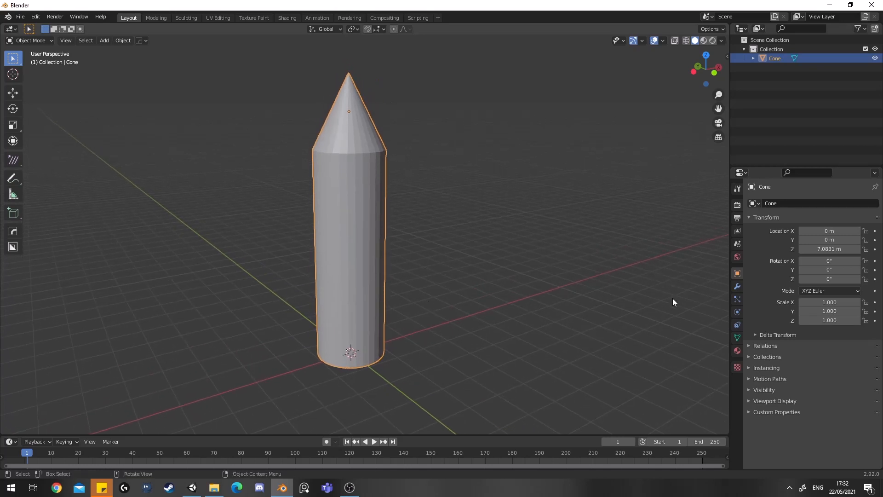
Scale the pointed cylinder uniformly to about 0.262
{"action": "scroll", "coordinate": [672, 299], "scroll_direction": "down", "scroll_amount": 3}
{"action": "key", "text": "s"}
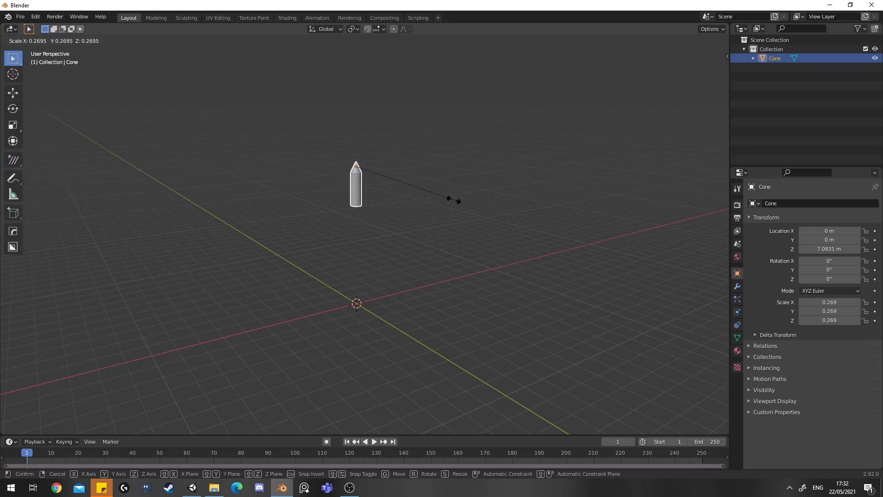
{"action": "left_click", "coordinate": [453, 200]}
{"action": "middle_click_drag", "start_coordinate": [451, 200], "coordinate": [491, 296]}
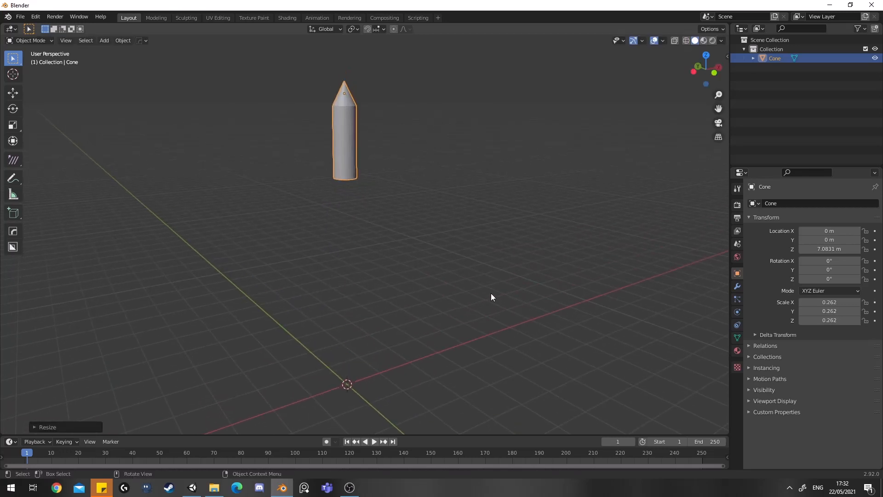
Lower the pointed cylinder along Z to a location of about 1.91 m, just above the ground line
{"action": "scroll", "coordinate": [491, 297], "scroll_direction": "down", "scroll_amount": 1}
{"action": "key", "text": "KP_1"}
{"action": "key", "text": "g"}
{"action": "key", "text": "z"}
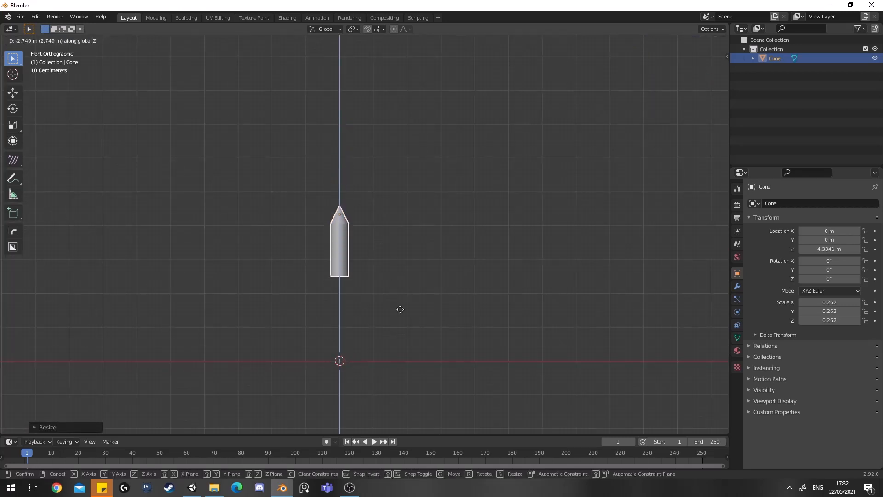
{"action": "left_click", "coordinate": [404, 385]}
{"action": "middle_click_drag", "start_coordinate": [375, 377], "coordinate": [410, 270]}
{"action": "scroll", "coordinate": [266, 278], "scroll_direction": "up", "scroll_amount": 3}
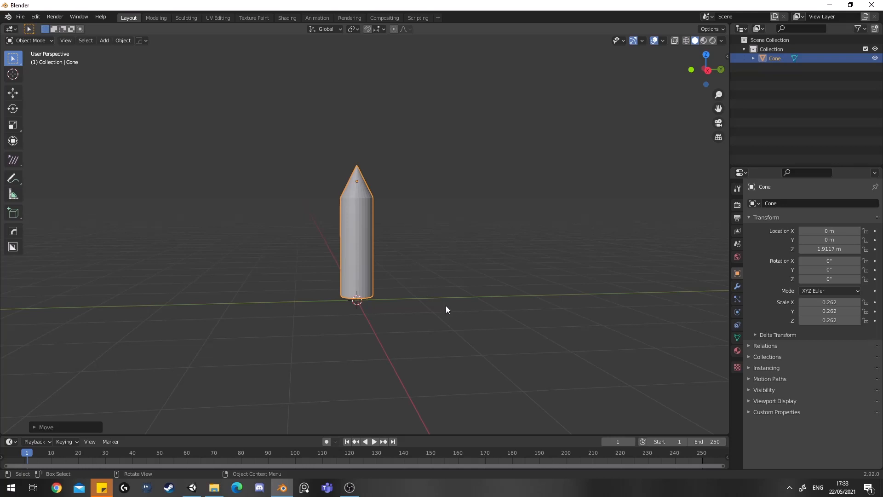
In the right side view, lower the pointed cylinder about 0.37 m along Z so its base sinks below the ground line
{"action": "left_click", "coordinate": [401, 280]}
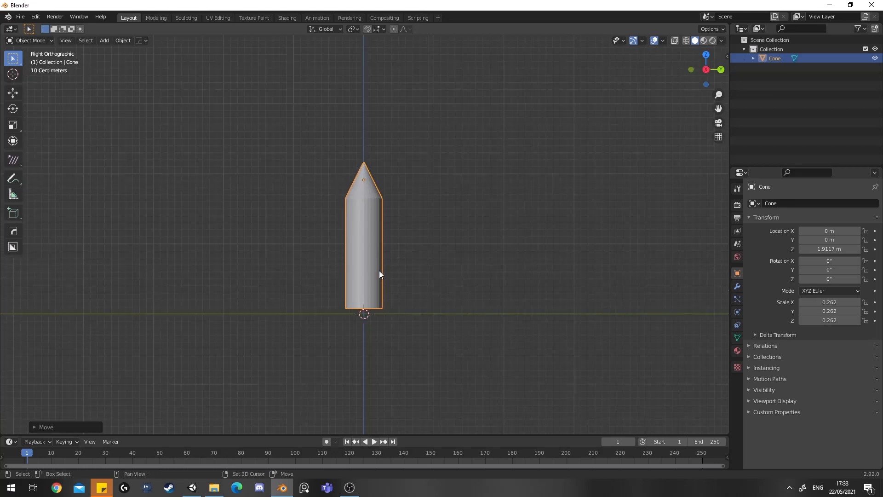
{"action": "mouse_move", "coordinate": [286, 209]}
{"action": "middle_mouse_down", "text": "shift"}
{"action": "mouse_move", "coordinate": [285, 177]}
{"action": "mouse_move", "coordinate": [288, 193]}
{"action": "middle_mouse_up", "text": "shift"}
{"action": "scroll", "coordinate": [294, 237], "scroll_direction": "up", "scroll_amount": 2}
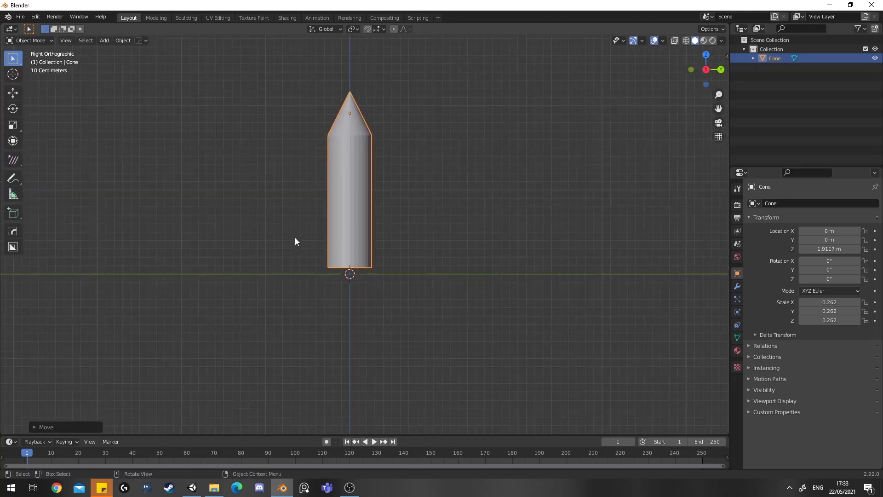
{"action": "middle_click_drag", "start_coordinate": [383, 243], "coordinate": [414, 260], "text": "shift"}
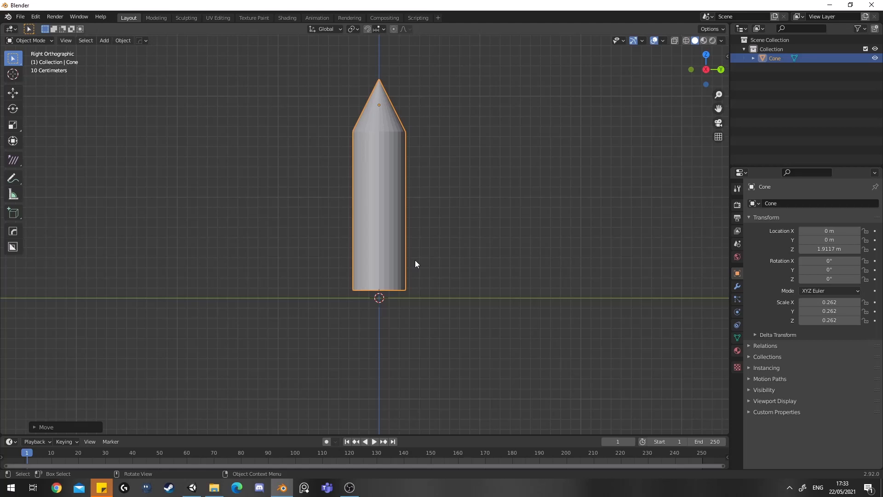
{"action": "key", "text": "g"}
{"action": "key", "text": "z"}
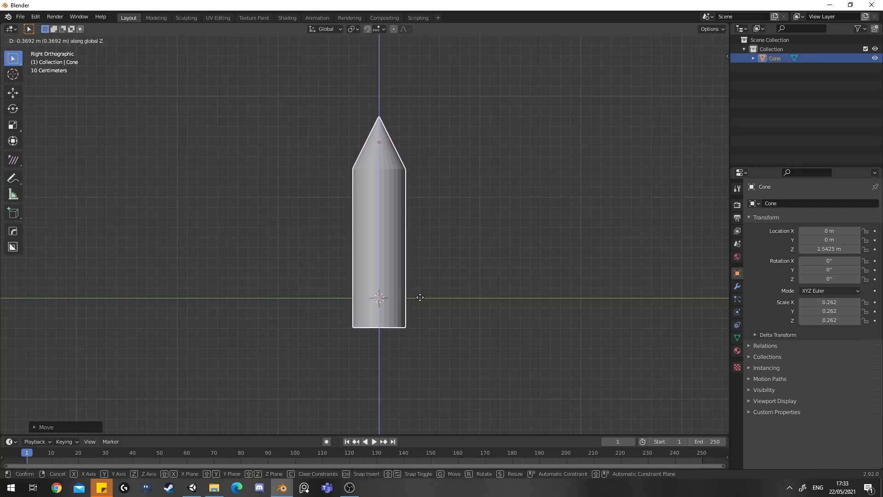
{"action": "left_click", "coordinate": [419, 297]}
Annotate outlines around the shape's portions above and below the ground line, and erase the annotation
{"action": "left_click", "coordinate": [451, 318]}
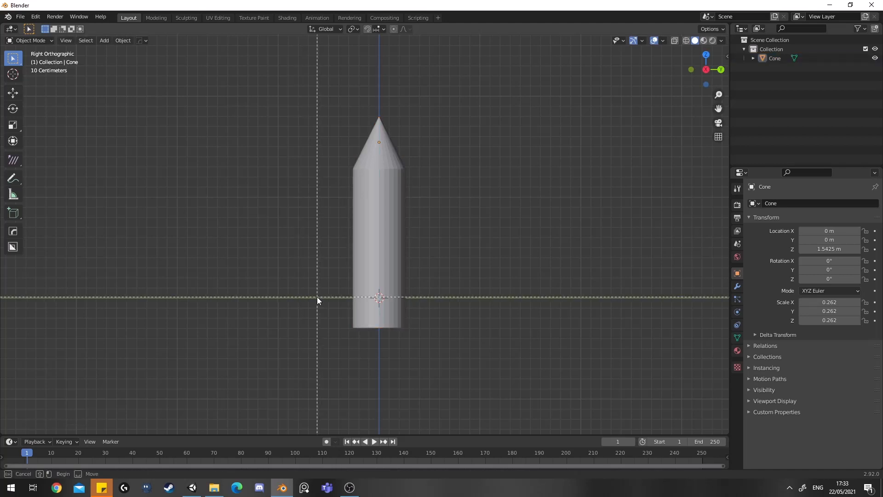
{"action": "mouse_move", "coordinate": [318, 297]}
{"action": "left_mouse_down"}
{"action": "mouse_move", "coordinate": [477, 330]}
{"action": "mouse_move", "coordinate": [429, 341]}
{"action": "left_mouse_up"}
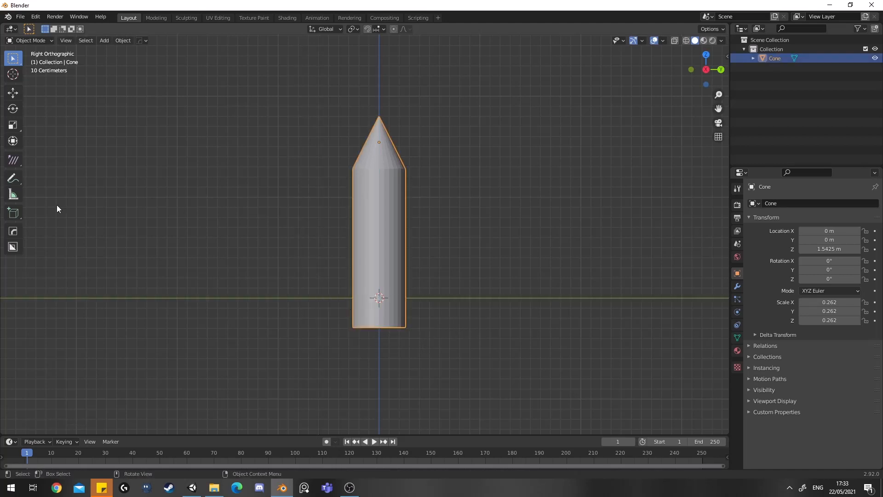
{"action": "left_click", "coordinate": [13, 178]}
{"action": "mouse_move", "coordinate": [353, 295]}
{"action": "left_mouse_down"}
{"action": "mouse_move", "coordinate": [404, 299]}
{"action": "mouse_move", "coordinate": [390, 332]}
{"action": "mouse_move", "coordinate": [350, 302]}
{"action": "mouse_move", "coordinate": [345, 149]}
{"action": "mouse_move", "coordinate": [441, 206]}
{"action": "mouse_move", "coordinate": [409, 303]}
{"action": "left_mouse_up"}
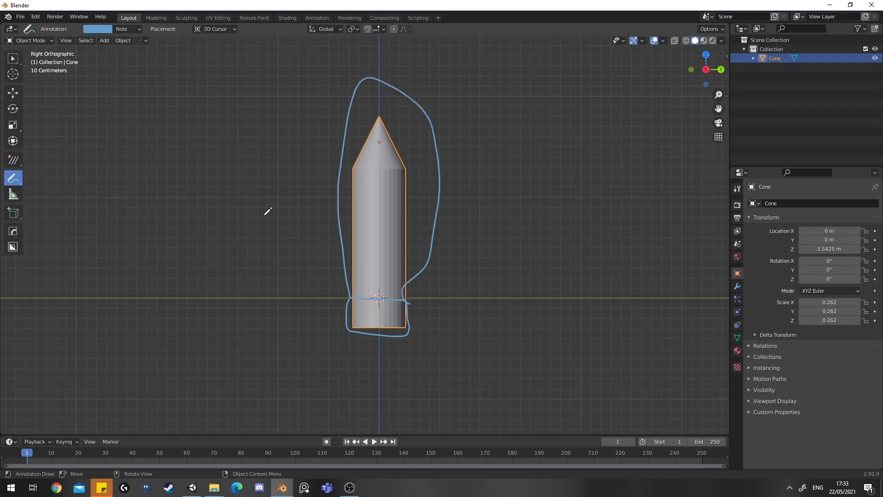
{"action": "mouse_move", "coordinate": [370, 85]}
{"action": "left_mouse_down", "text": "ctrl"}
{"action": "mouse_move", "coordinate": [394, 89]}
{"action": "mouse_move", "coordinate": [448, 200]}
{"action": "mouse_move", "coordinate": [427, 277]}
{"action": "mouse_move", "coordinate": [391, 296]}
{"action": "mouse_move", "coordinate": [363, 295]}
{"action": "mouse_move", "coordinate": [347, 188]}
{"action": "mouse_move", "coordinate": [362, 145]}
{"action": "left_mouse_up", "text": "ctrl"}
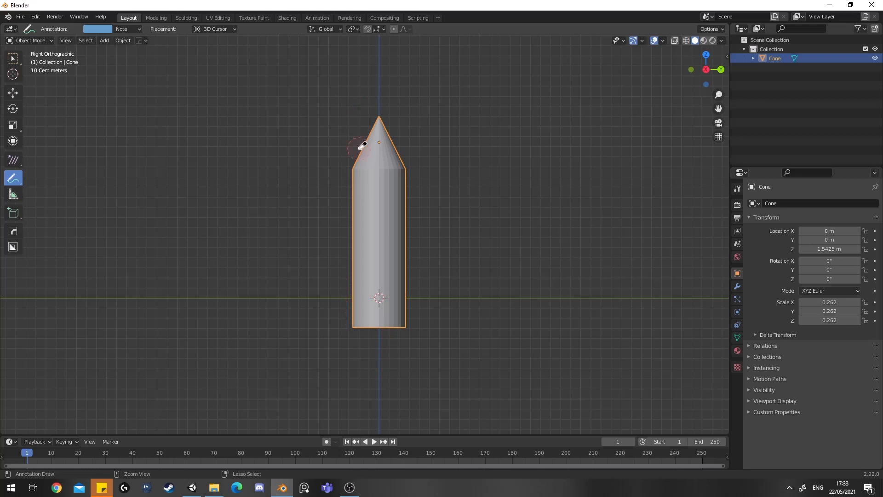
Activate the Move tool and apply all transforms to the pointed cylinder, putting its origin at the world centre
{"action": "left_click", "coordinate": [17, 93]}
{"action": "middle_click_drag", "start_coordinate": [286, 231], "coordinate": [332, 263]}
{"action": "middle_click_drag", "start_coordinate": [332, 263], "coordinate": [368, 255], "text": "shift"}
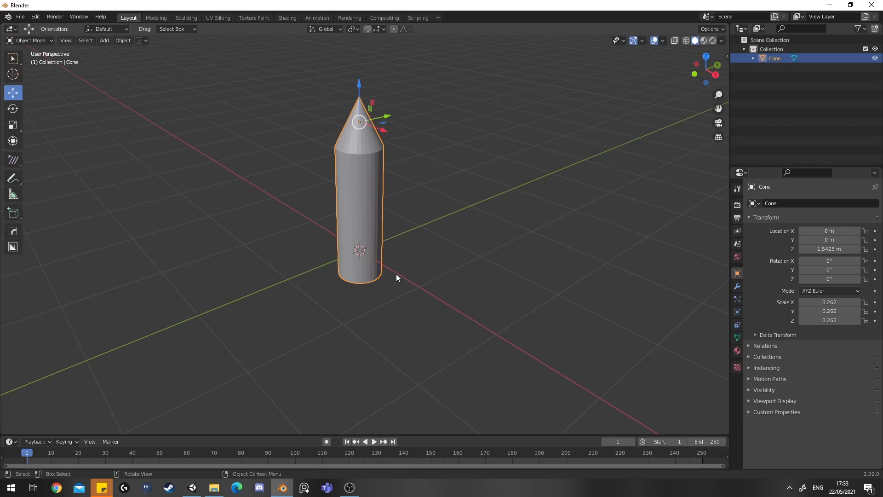
{"action": "scroll", "coordinate": [396, 274], "scroll_direction": "up", "scroll_amount": 1}
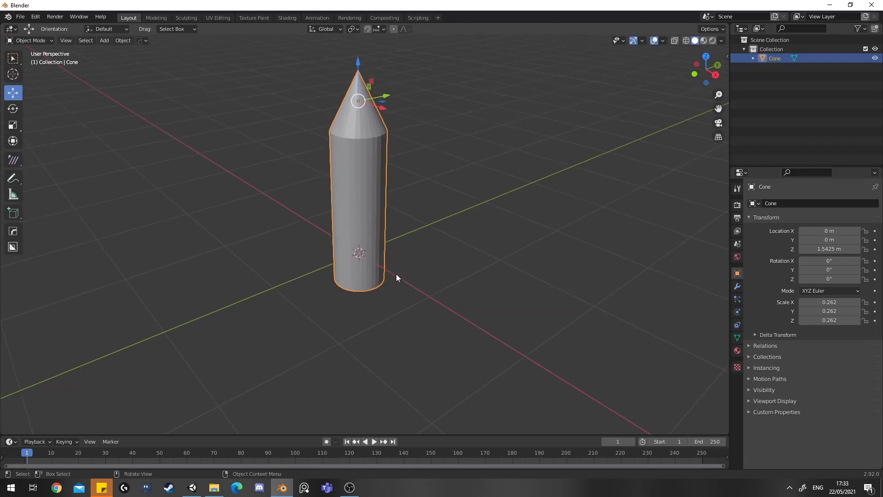
{"action": "middle_click_drag", "start_coordinate": [398, 272], "coordinate": [378, 285]}
{"action": "scroll", "coordinate": [390, 276], "scroll_direction": "up", "scroll_amount": 2}
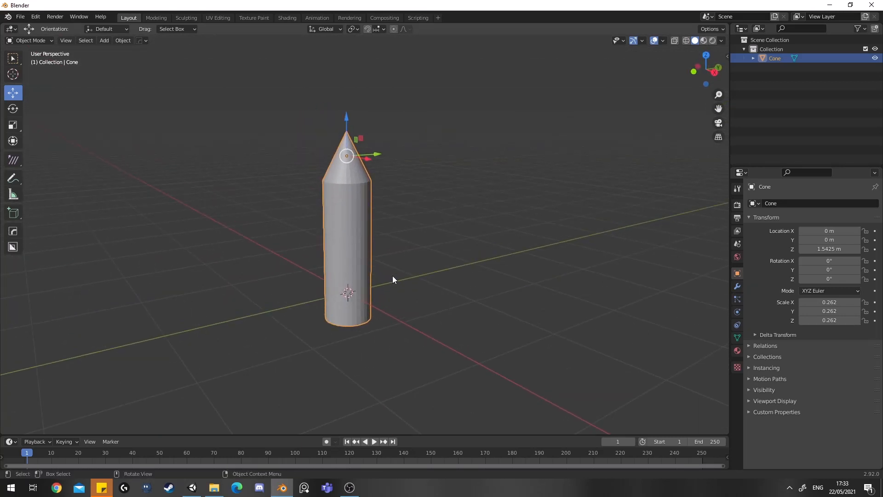
{"action": "key", "text": "ctrl+a"}
{"action": "left_click", "coordinate": [393, 275]}
{"action": "middle_click_drag", "start_coordinate": [463, 267], "coordinate": [485, 294], "text": "shift"}
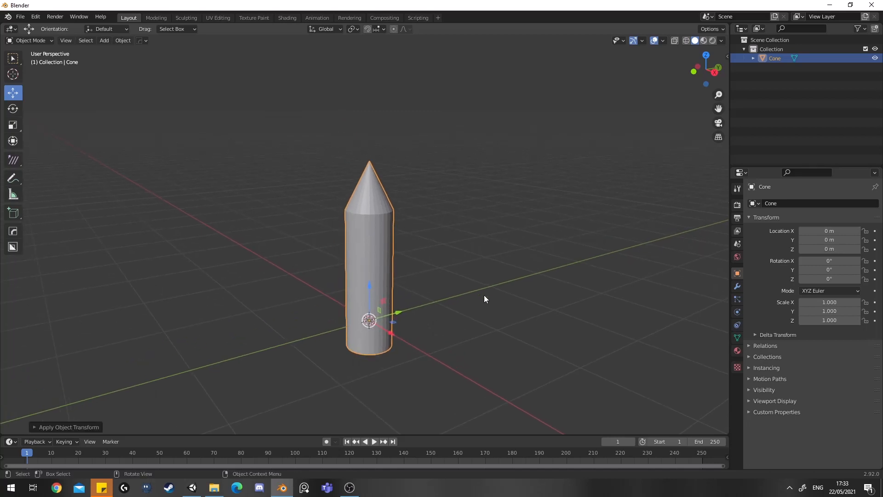
Duplicate the pointed cylinder in place and hide the original
{"action": "left_click", "coordinate": [483, 294]}
{"action": "left_click", "coordinate": [390, 299]}
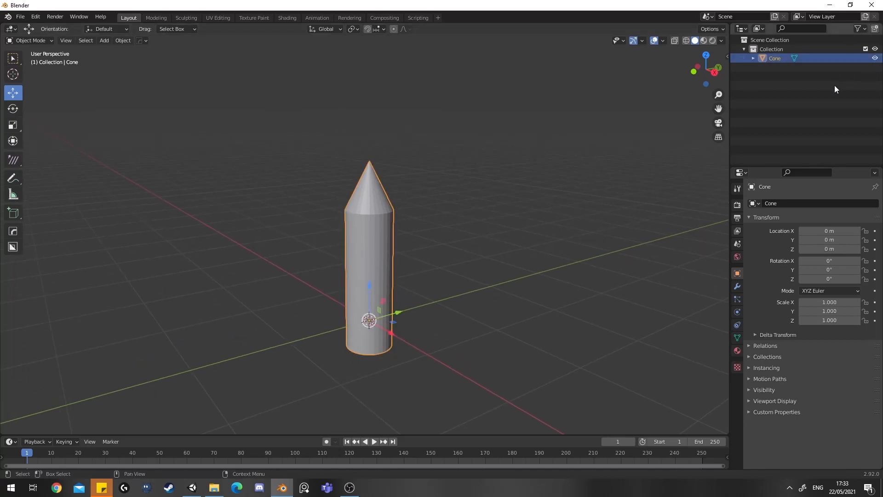
{"action": "key", "text": "shift+d"}
{"action": "right_click", "coordinate": [478, 178]}
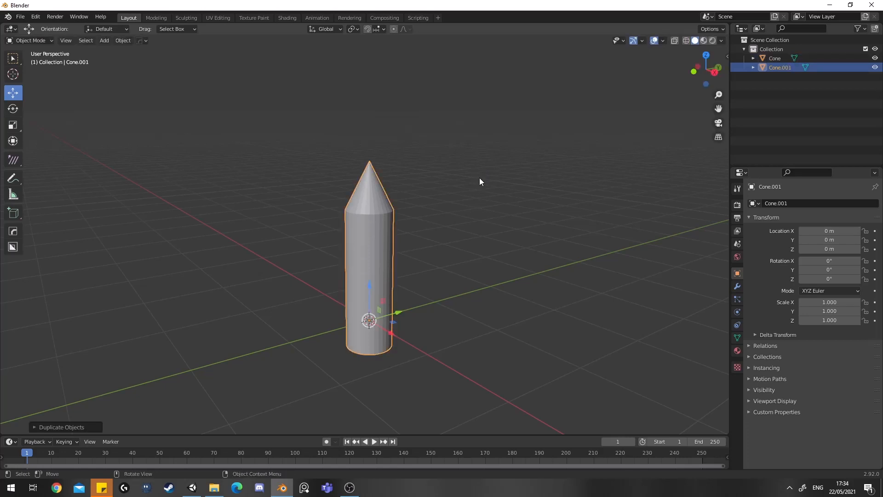
{"action": "left_click", "coordinate": [875, 59]}
In the front view, move the duplicate to about X -0.40 m, Z 2.68 m and tilt it to about -39.2° around Y
{"action": "key", "text": "KP_1"}
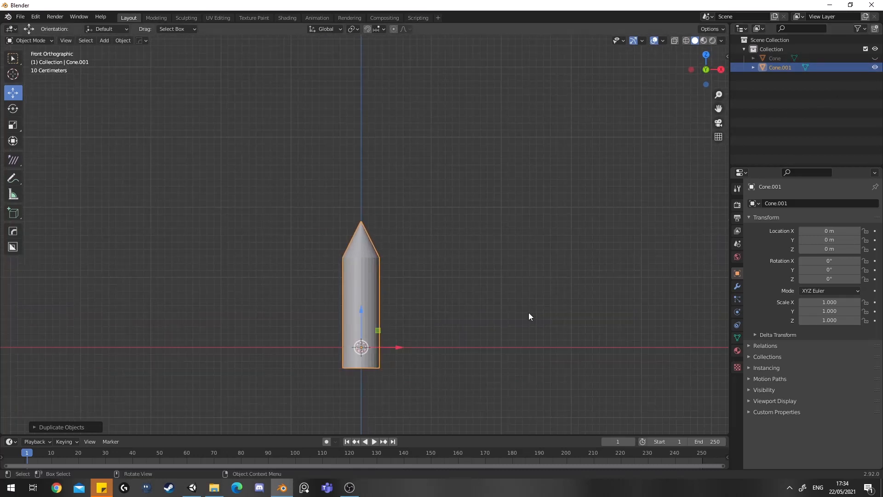
{"action": "key", "text": "g"}
{"action": "left_click", "coordinate": [512, 161]}
{"action": "key", "text": "r"}
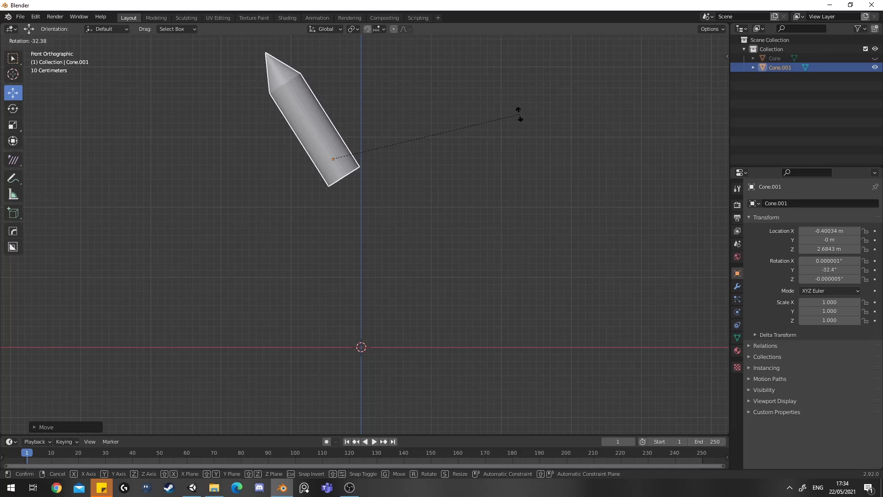
{"action": "left_click", "coordinate": [510, 93]}
Scale the duplicate uniformly to about 0.509 and move it to about X -0.33 m, Z 2.30 m
{"action": "key", "text": "s"}
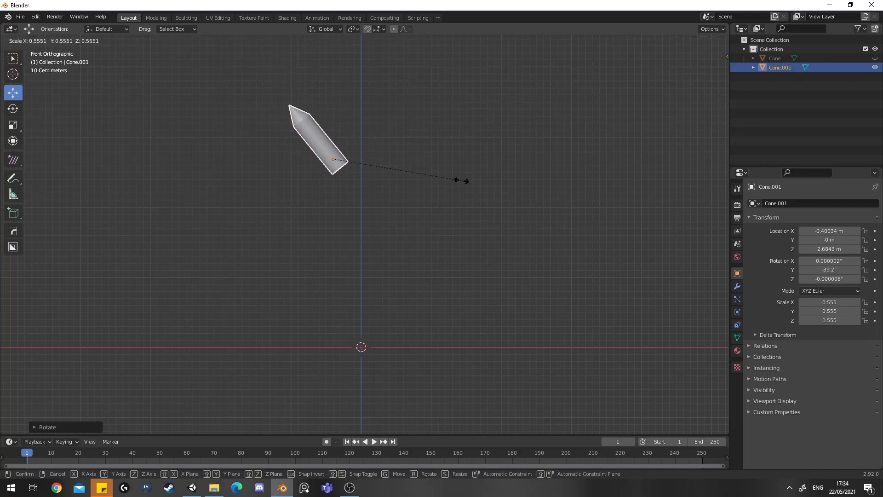
{"action": "left_click", "coordinate": [456, 182]}
{"action": "key", "text": "g"}
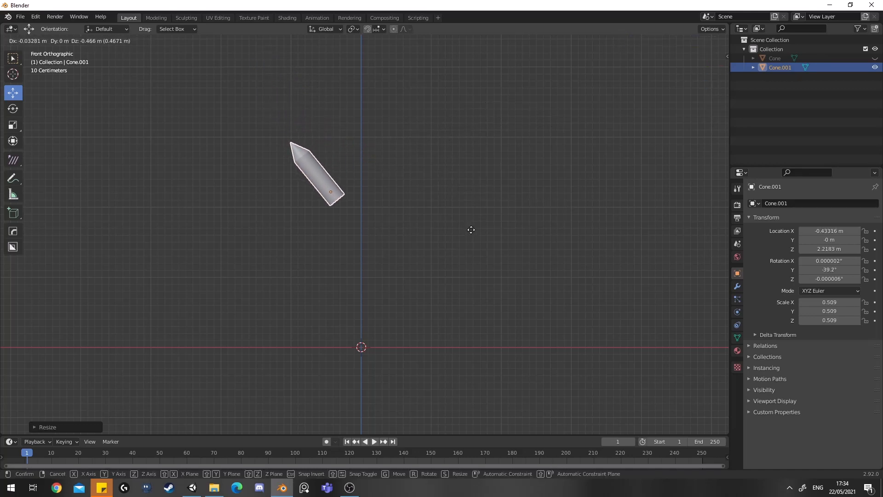
{"action": "left_click", "coordinate": [476, 229]}
Tilt the duplicate further, to about -50.7° around Y
{"action": "middle_click_drag", "start_coordinate": [478, 228], "coordinate": [488, 239], "text": "shift"}
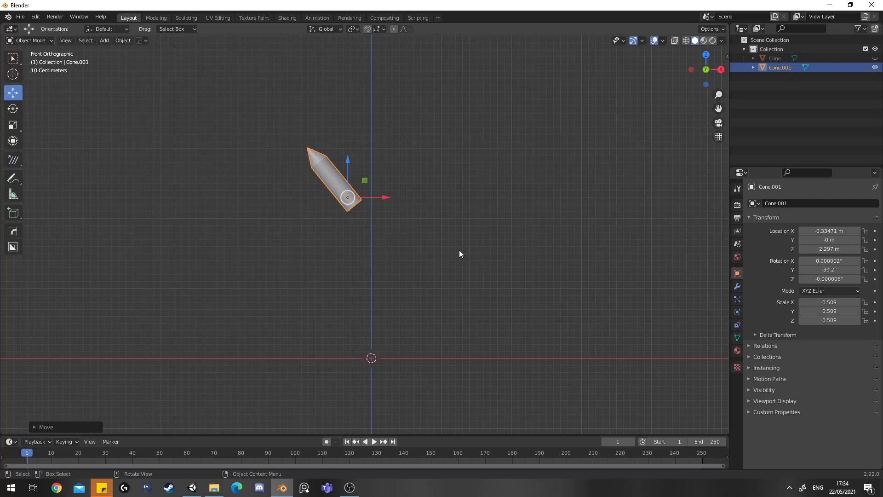
{"action": "middle_click_drag", "start_coordinate": [465, 250], "coordinate": [473, 261], "text": "shift"}
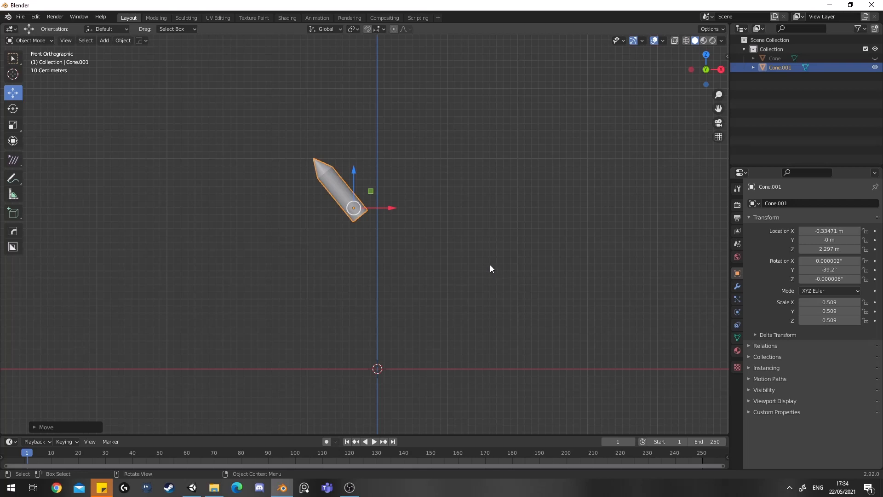
{"action": "key", "text": "r"}
{"action": "left_click", "coordinate": [536, 253]}
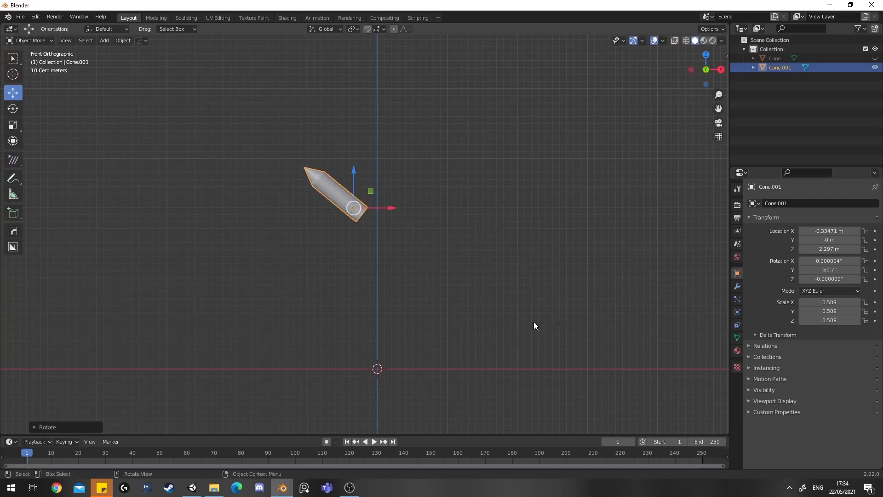
Try to move the tilted cylinder freehand down to the world origin, with the 3D cursor placed beside it, and undo each move
{"action": "middle_click_drag", "start_coordinate": [534, 323], "coordinate": [471, 290], "text": "shift"}
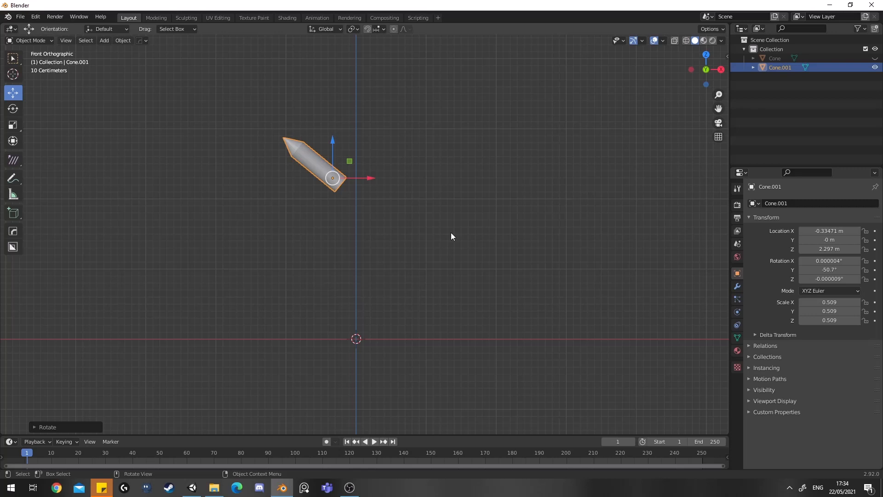
{"action": "right_click", "coordinate": [277, 203], "text": "shift"}
{"action": "key", "text": "g"}
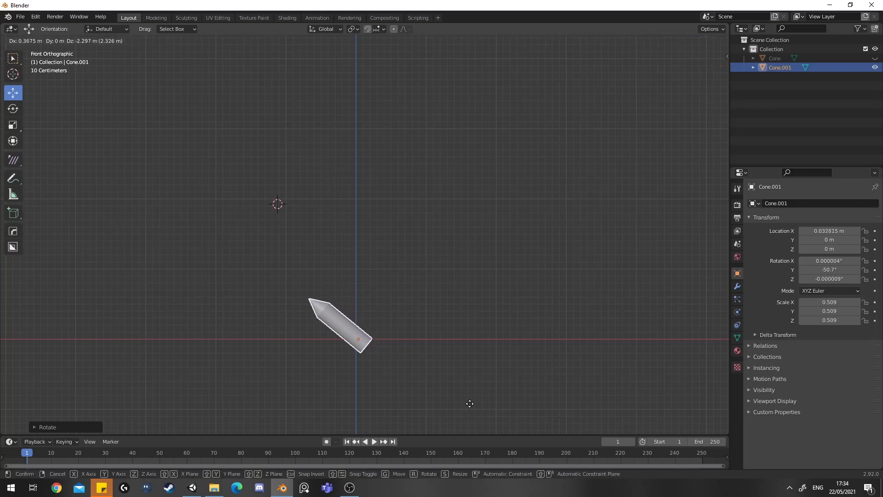
{"action": "left_click", "coordinate": [469, 404]}
{"action": "key", "text": "ctrl+z"}
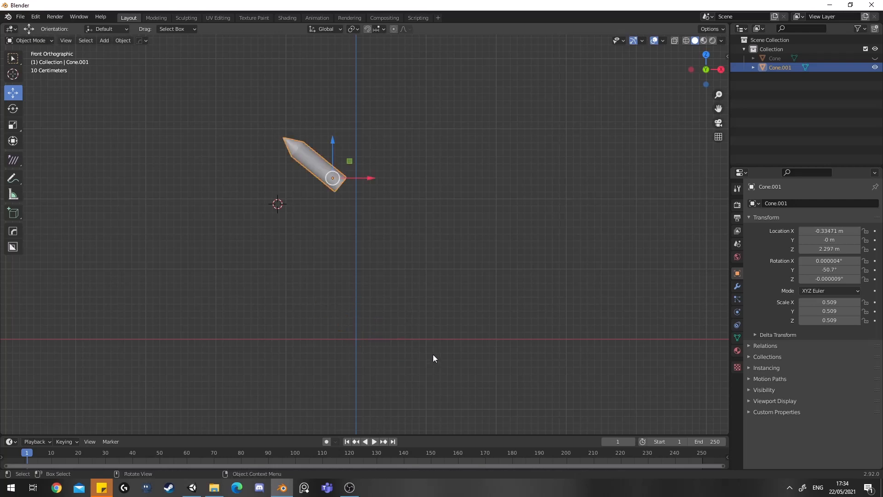
{"action": "key", "text": "g"}
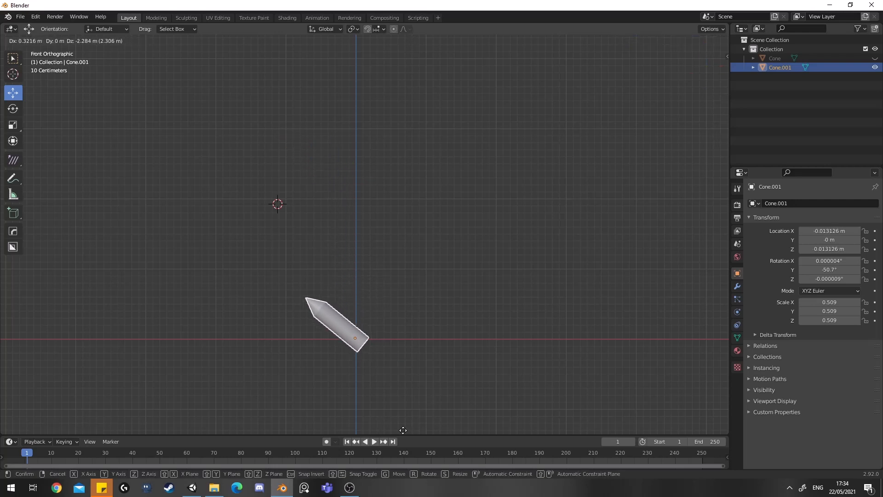
{"action": "left_click", "coordinate": [404, 432]}
{"action": "key", "text": "ctrl+z"}
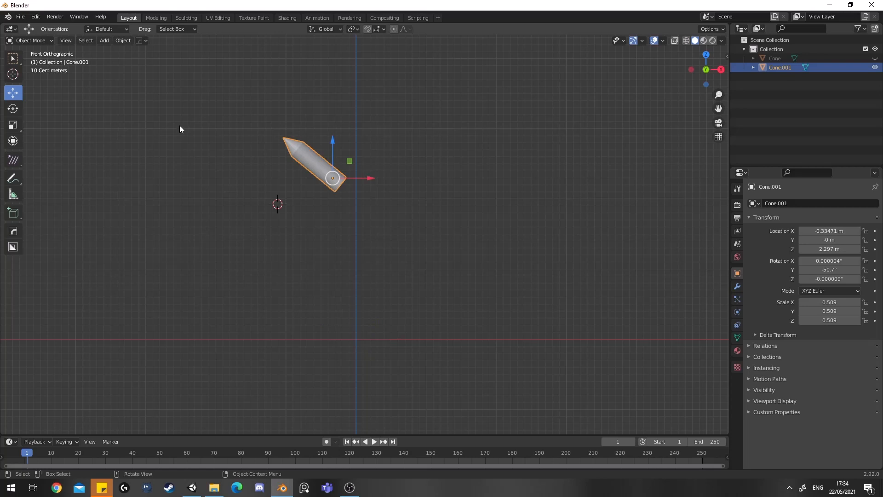
Snap the 3D cursor to the world origin
{"action": "left_click", "coordinate": [126, 46]}
{"action": "left_click", "coordinate": [124, 40]}
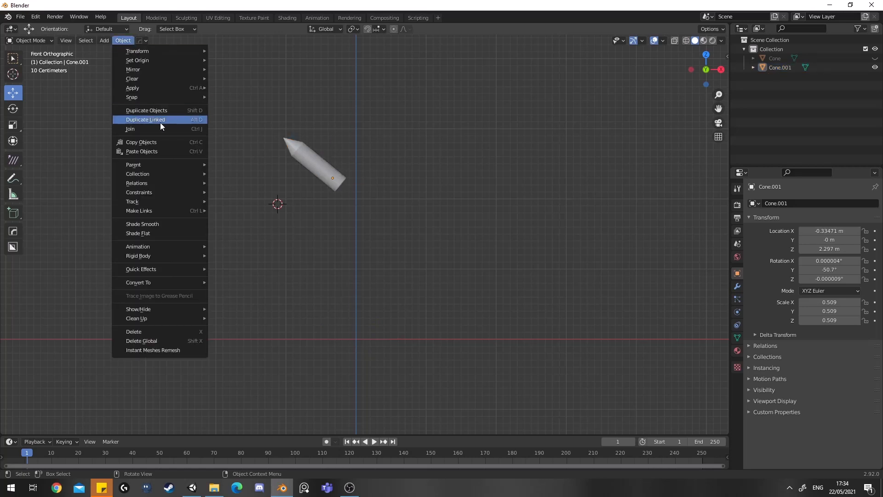
{"action": "mouse_move", "coordinate": [141, 98]}
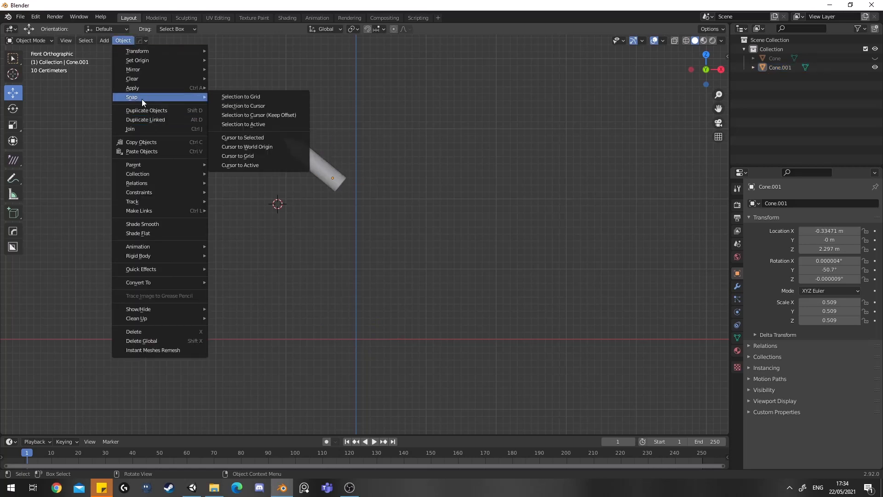
{"action": "left_click", "coordinate": [261, 147]}
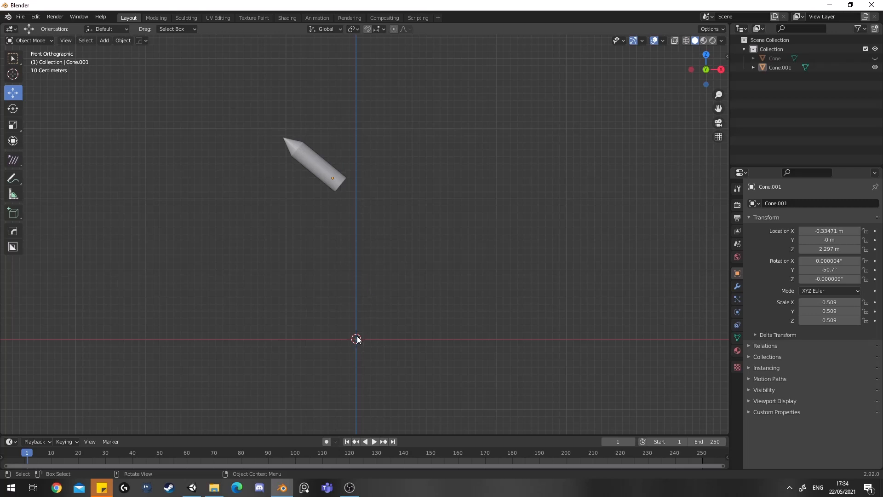
Set the tilted cylinder's origin to the 3D cursor and move its geometry onto that origin
{"action": "left_click", "coordinate": [311, 165]}
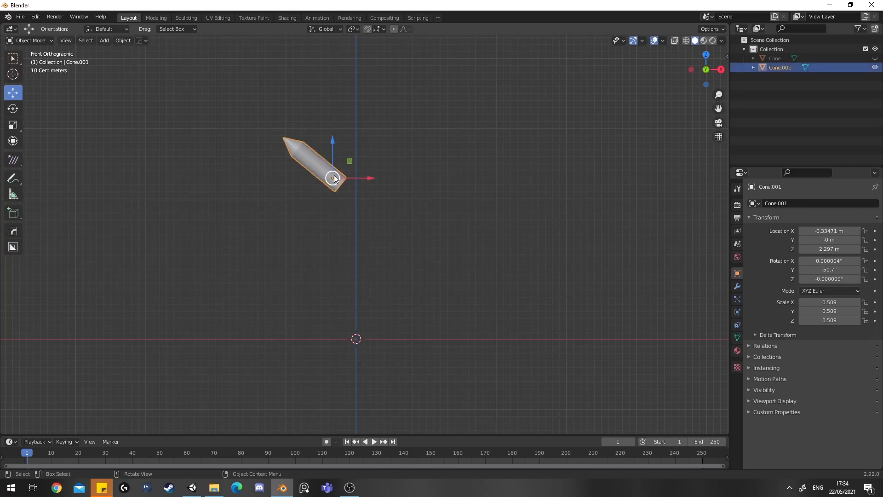
{"action": "left_click", "coordinate": [120, 43]}
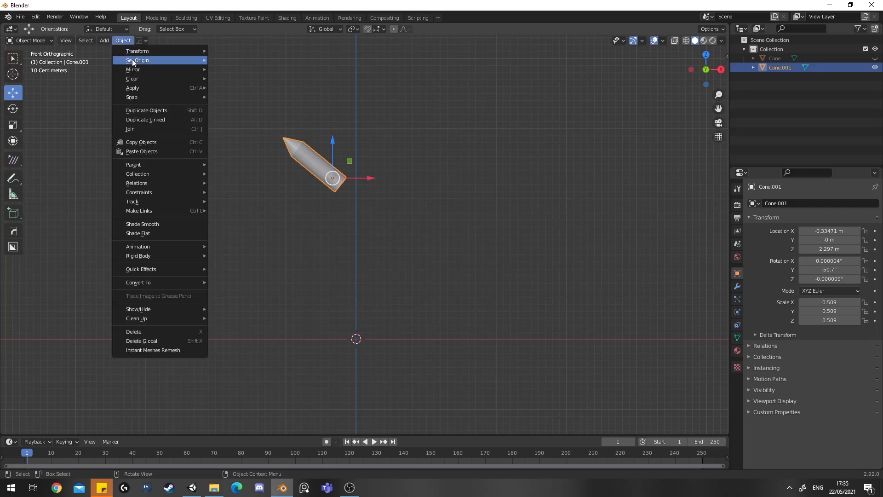
{"action": "mouse_move", "coordinate": [133, 60]}
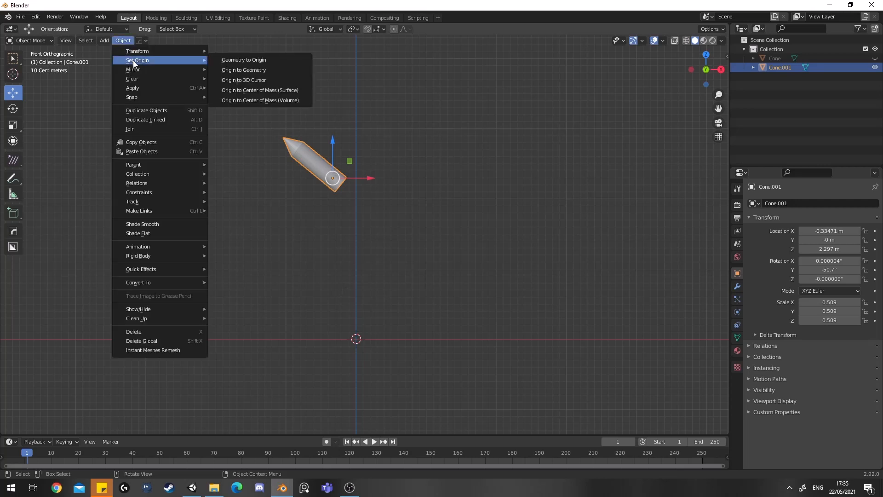
{"action": "left_click", "coordinate": [243, 81]}
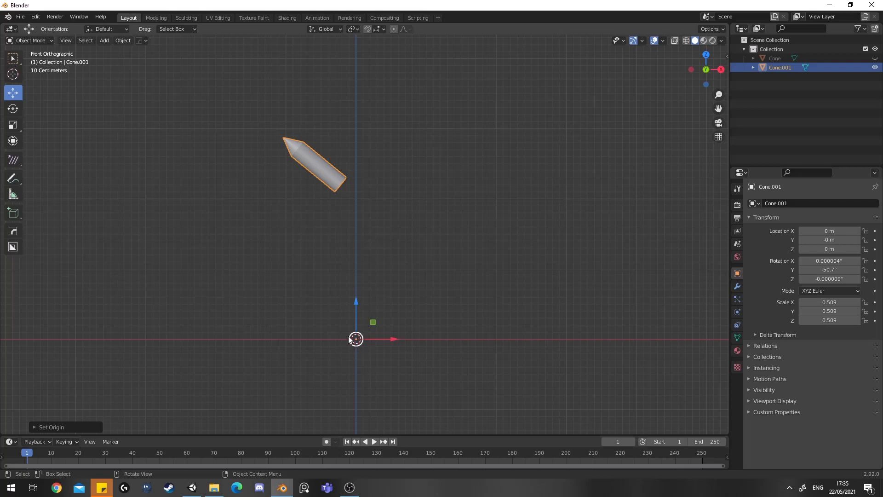
{"action": "left_click", "coordinate": [124, 41]}
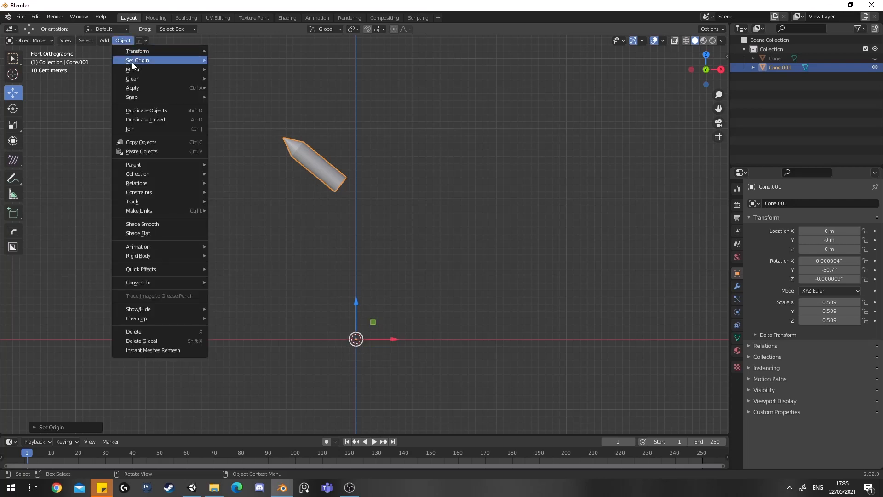
{"action": "mouse_move", "coordinate": [132, 62]}
{"action": "left_click", "coordinate": [215, 60]}
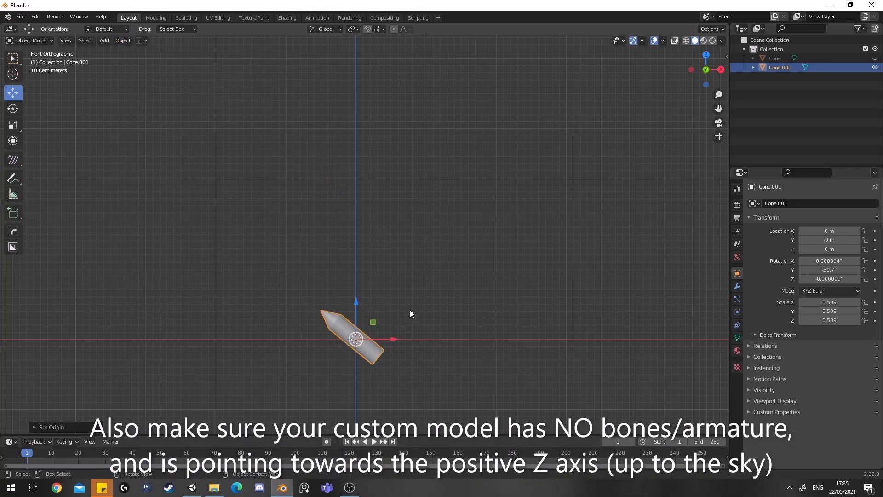
Rotate the cylinder upright around Y so its tip points along positive Z, and set its Y rotation to exactly 0°
{"action": "middle_click_drag", "start_coordinate": [410, 310], "coordinate": [399, 196], "text": "shift"}
{"action": "scroll", "coordinate": [404, 184], "scroll_direction": "up", "scroll_amount": 4}
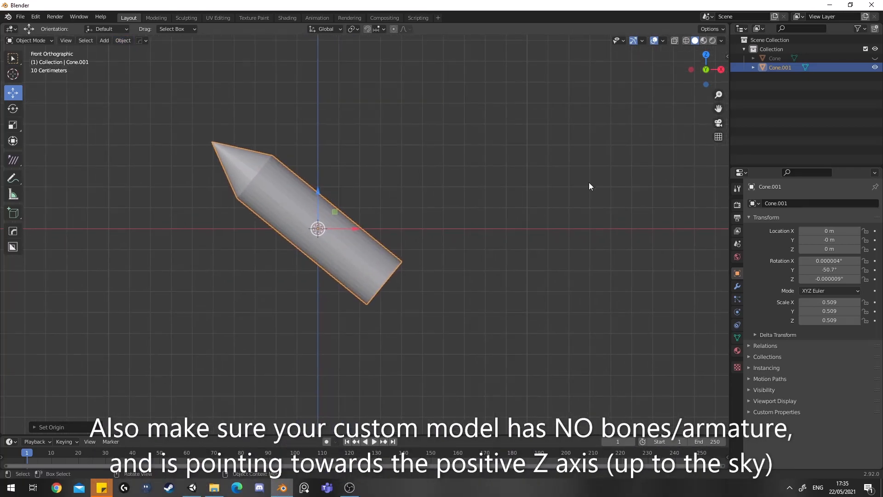
{"action": "key", "text": "r"}
{"action": "key", "text": "y"}
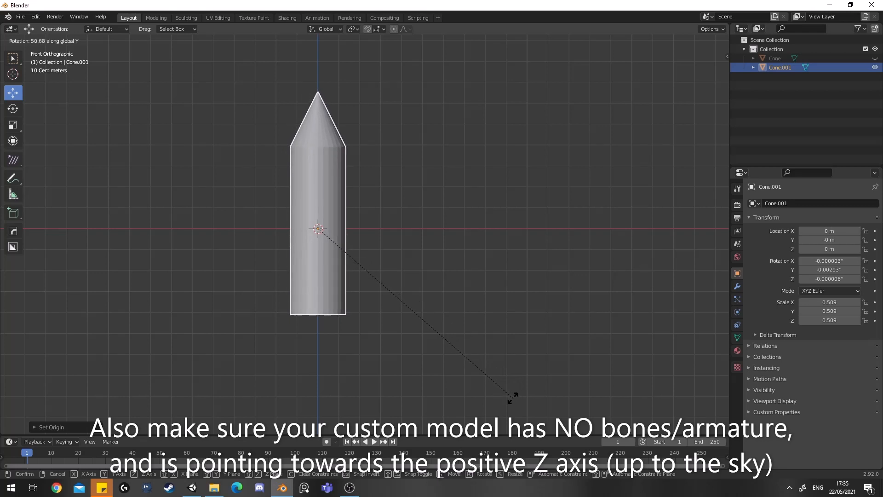
{"action": "left_click", "coordinate": [512, 398]}
{"action": "left_click", "coordinate": [727, 57]}
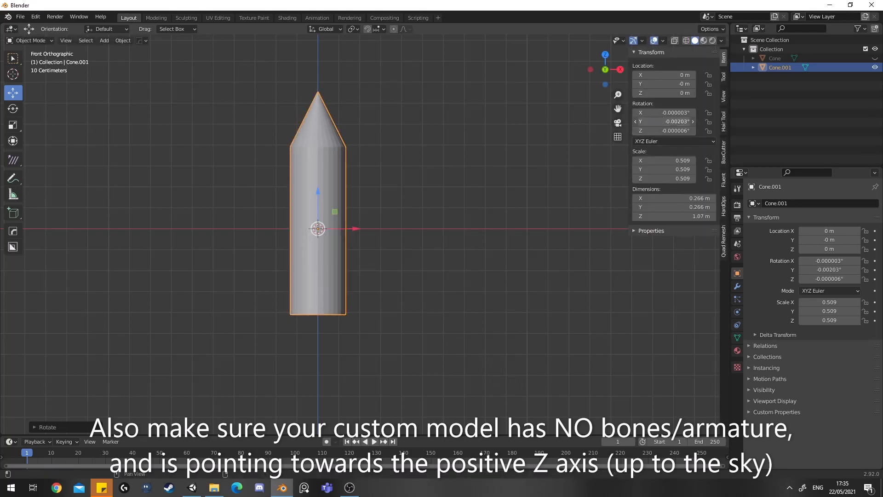
{"action": "left_click", "coordinate": [664, 121]}
{"action": "type", "text": "0"}
{"action": "key", "text": "Return"}
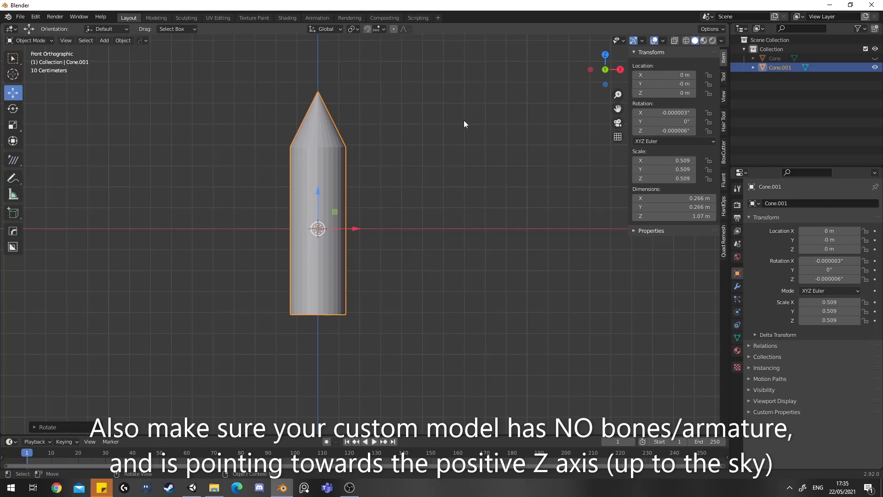
Set the cylinder's X and Z rotation to 0°
{"action": "left_click", "coordinate": [388, 131]}
{"action": "middle_click_drag", "start_coordinate": [299, 145], "coordinate": [351, 242], "text": "shift"}
{"action": "left_click", "coordinate": [780, 67]}
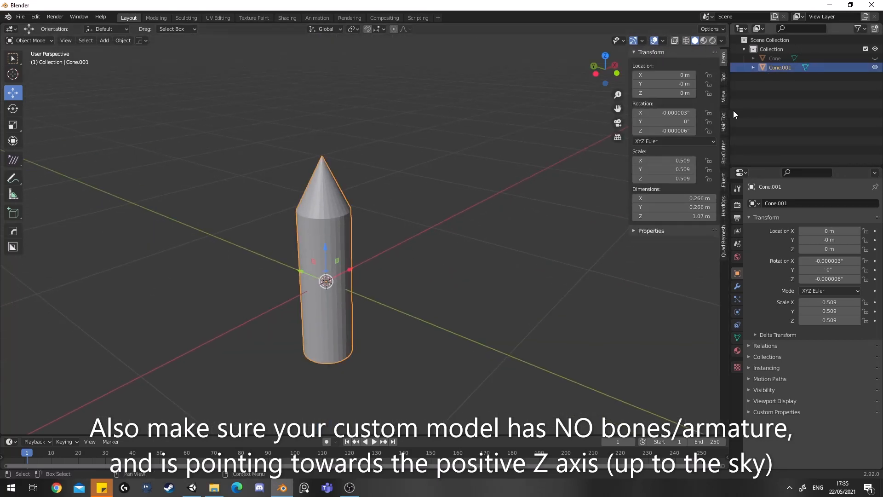
{"action": "left_click", "coordinate": [672, 113]}
{"action": "type", "text": "0"}
{"action": "key", "text": "Return"}
{"action": "left_click", "coordinate": [666, 131]}
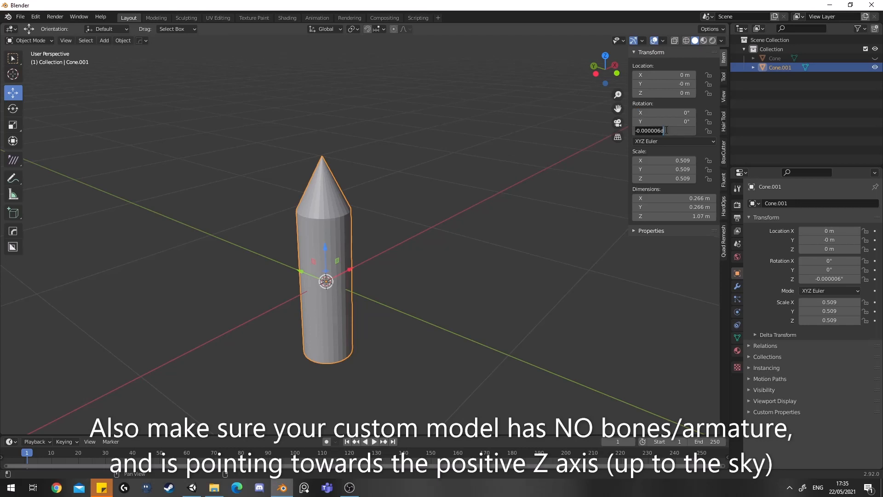
{"action": "type", "text": "0"}
{"action": "key", "text": "Return"}
Check the upright cylinder in the right view and apply its object transforms so the scale becomes 1.000
{"action": "left_click", "coordinate": [385, 164]}
{"action": "key", "text": "KP_3"}
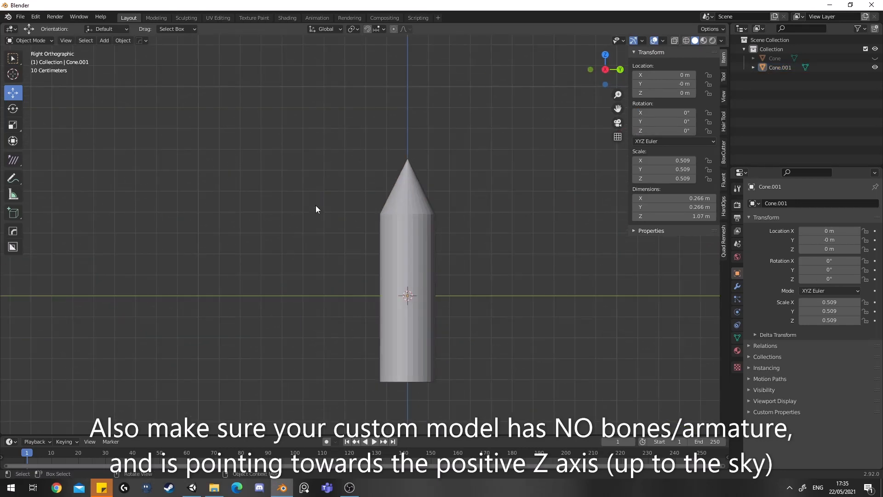
{"action": "middle_click_drag", "start_coordinate": [316, 206], "coordinate": [369, 261]}
{"action": "left_click", "coordinate": [380, 238]}
{"action": "key", "text": "ctrl+a"}
{"action": "left_click", "coordinate": [377, 236]}
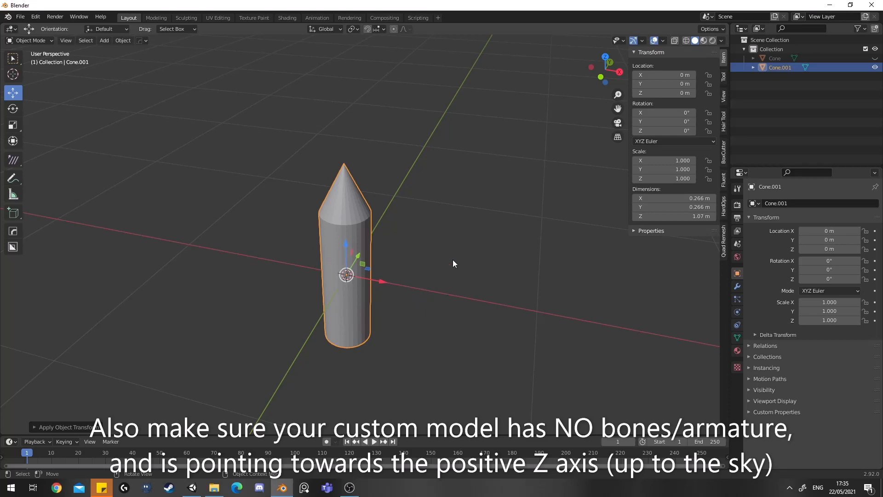
Unhide the original large pointed cylinder and delete it from the scene
{"action": "left_click", "coordinate": [875, 58]}
{"action": "left_click", "coordinate": [774, 58]}
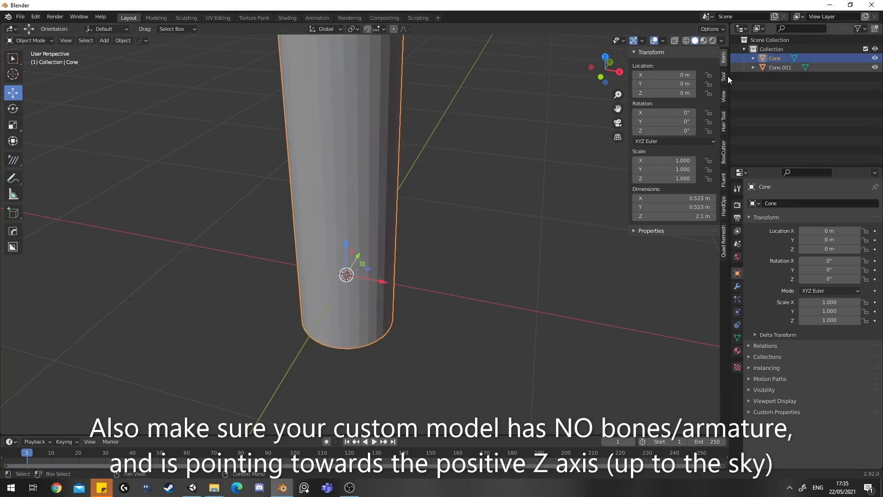
{"action": "scroll", "coordinate": [448, 184], "scroll_direction": "down", "scroll_amount": 4}
{"action": "key", "text": "x"}
{"action": "left_click", "coordinate": [448, 184]}
Rename the remaining small cylinder as Cone and deselect it
{"action": "double_click", "coordinate": [783, 59]}
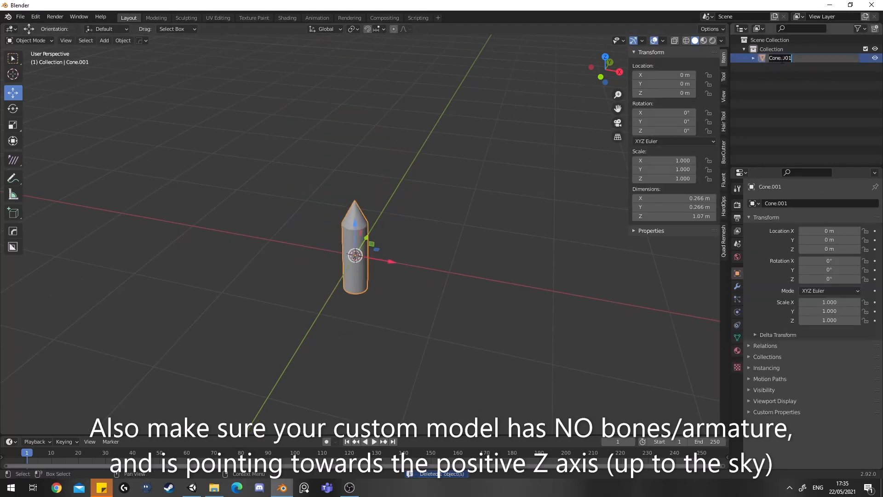
{"action": "key", "text": "BackSpace"}
{"action": "key", "text": "BackSpace"}
{"action": "key", "text": "BackSpace"}
{"action": "key", "text": "BackSpace"}
{"action": "key", "text": "Return"}
{"action": "left_click", "coordinate": [418, 195]}
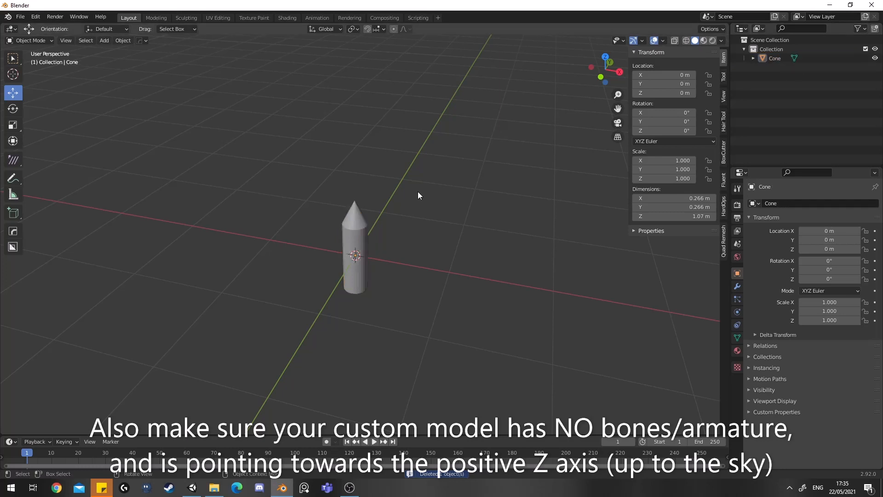
Select the pointed cylinder and hide it from the viewport
{"action": "key", "text": "a"}
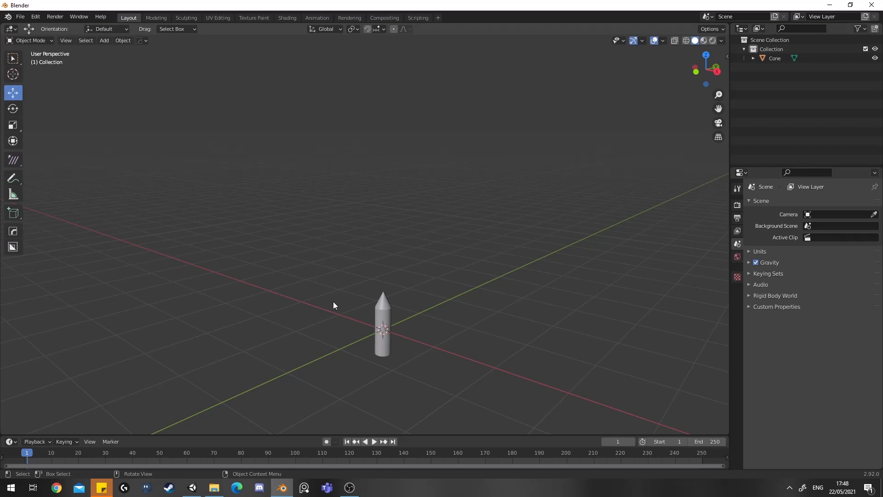
{"action": "left_click", "coordinate": [378, 337]}
{"action": "key", "text": "h"}
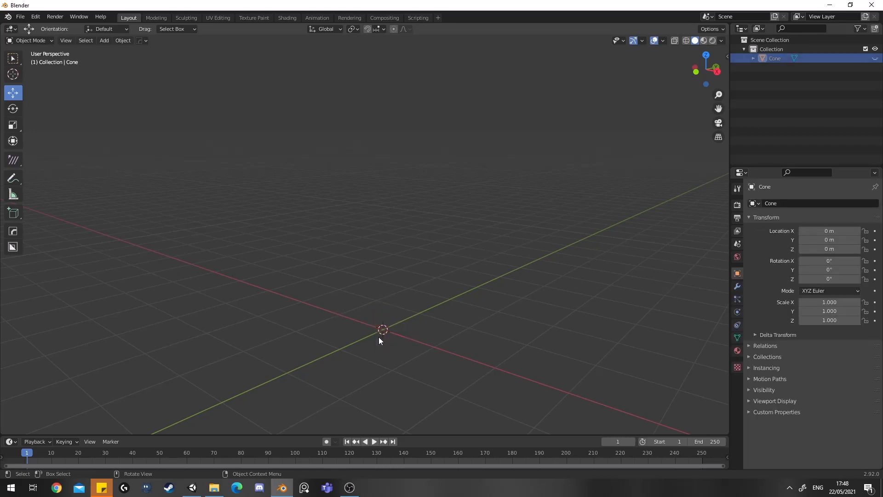
Add a cube mesh at the origin and raise it in the front view to about Z 1.037 m
{"action": "key", "text": "shift+a"}
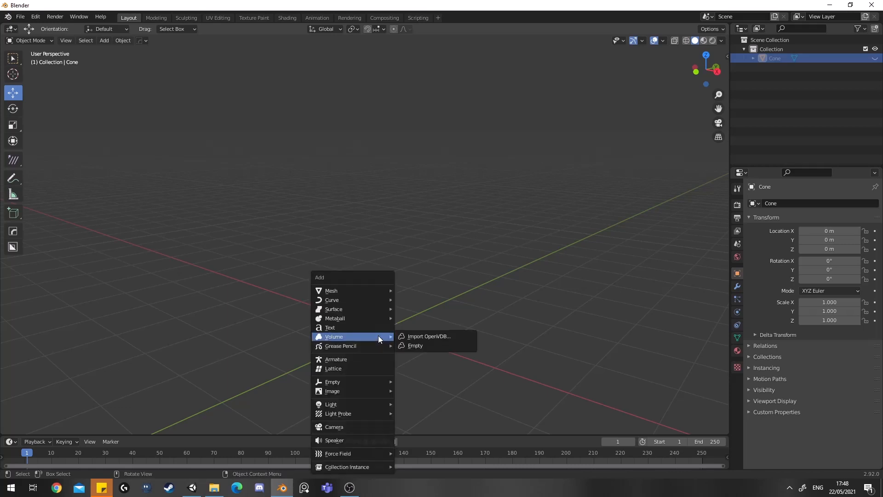
{"action": "mouse_move", "coordinate": [373, 291]}
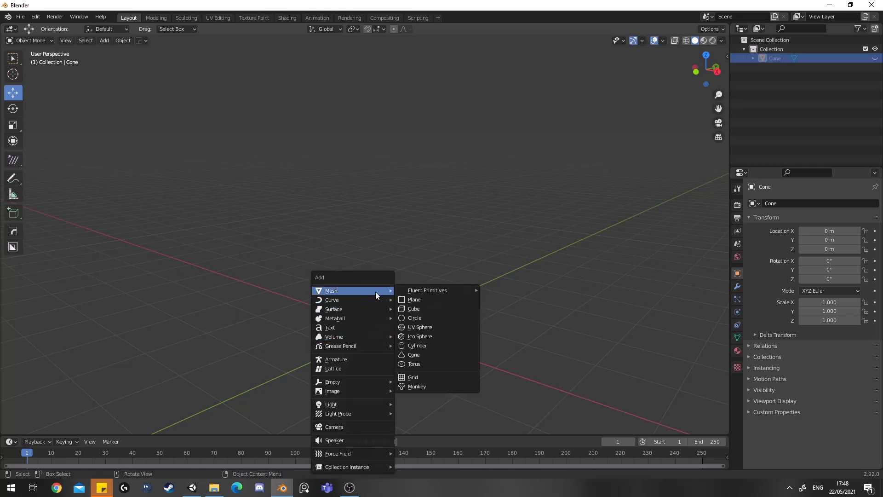
{"action": "left_click", "coordinate": [414, 308]}
{"action": "key", "text": "KP_1"}
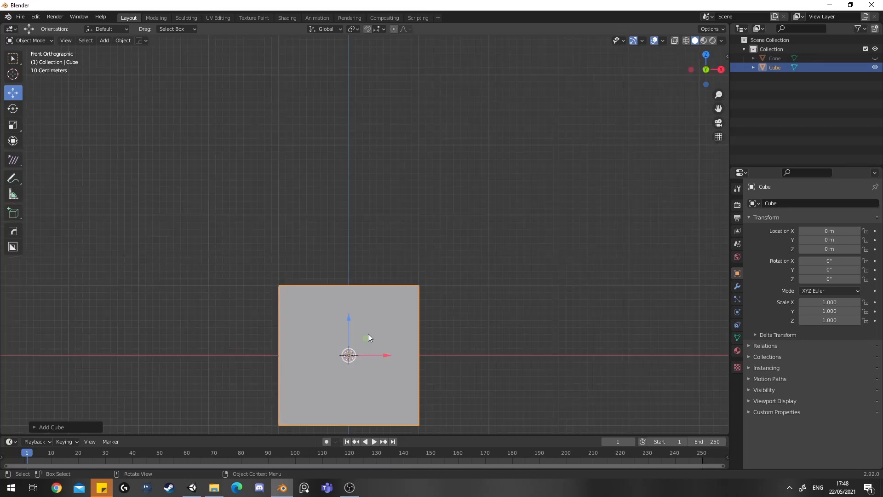
{"action": "left_click_drag", "start_coordinate": [349, 324], "coordinate": [357, 242]}
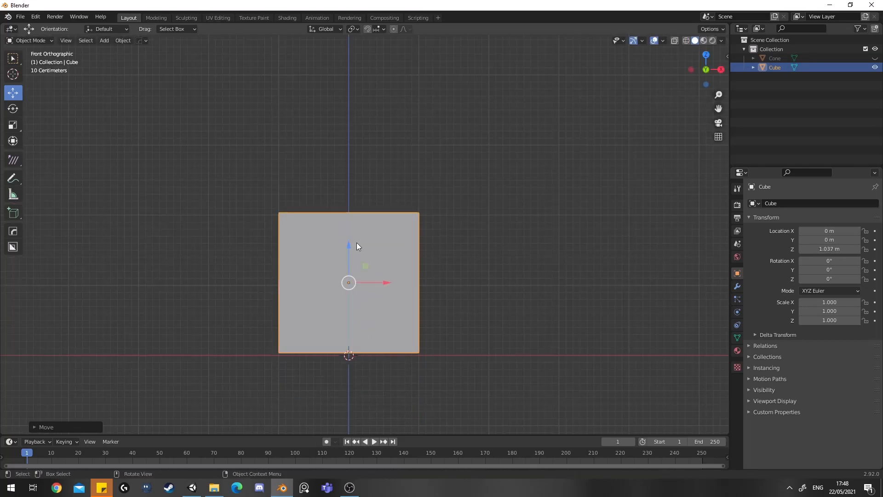
Subdivide all of the cube's faces repeatedly in Edit Mode to turn them into a dense grid
{"action": "middle_click_drag", "start_coordinate": [357, 241], "coordinate": [328, 285]}
{"action": "scroll", "coordinate": [509, 313], "scroll_direction": "up", "scroll_amount": 1}
{"action": "key", "text": "Tab"}
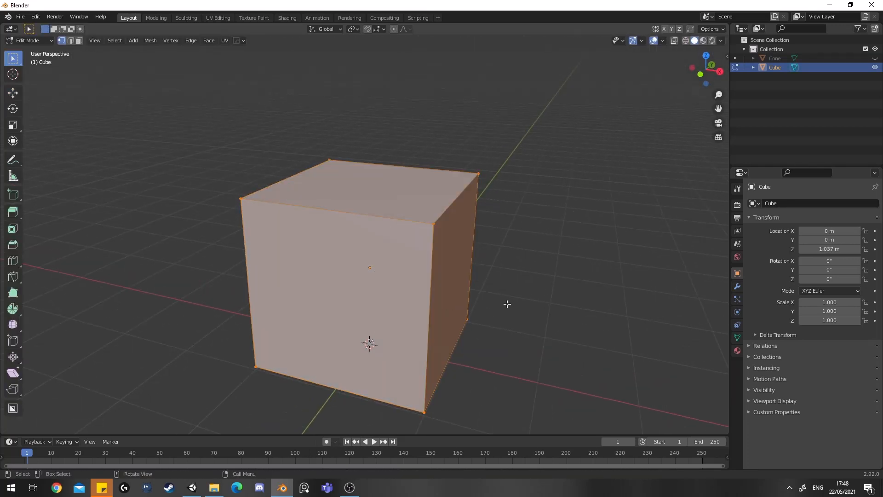
{"action": "right_click", "coordinate": [506, 304]}
{"action": "left_click", "coordinate": [457, 249]}
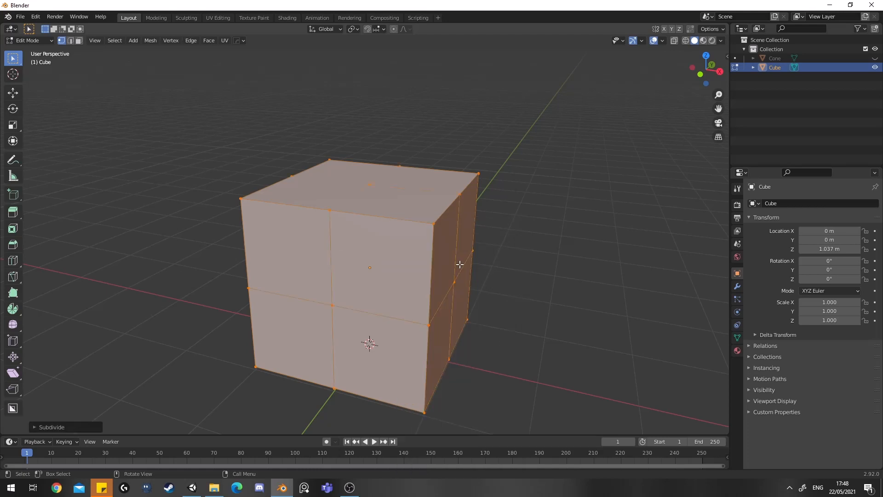
{"action": "right_click", "coordinate": [487, 271]}
{"action": "left_click", "coordinate": [487, 271]}
{"action": "right_click", "coordinate": [486, 271]}
{"action": "left_click", "coordinate": [487, 271]}
{"action": "right_click", "coordinate": [487, 271]}
{"action": "left_click", "coordinate": [487, 271]}
{"action": "key", "text": "Tab"}
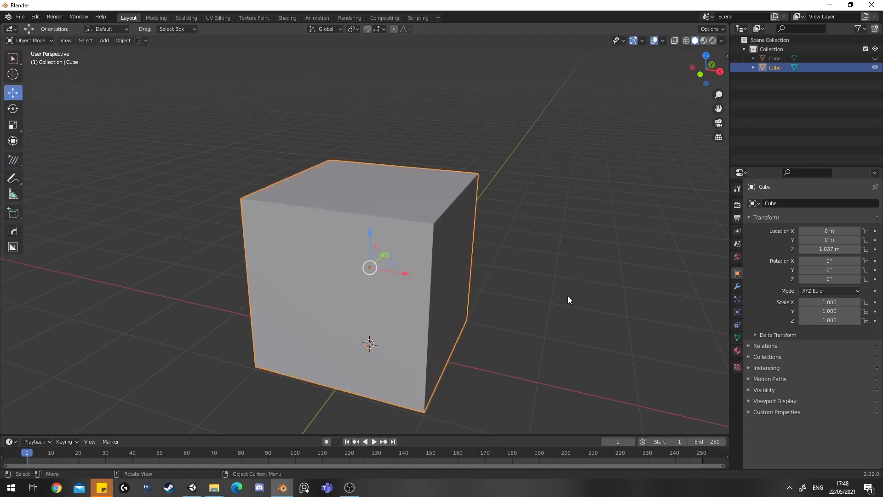
{"action": "scroll", "coordinate": [566, 276], "scroll_direction": "down", "scroll_amount": 3}
{"action": "key", "text": "Tab"}
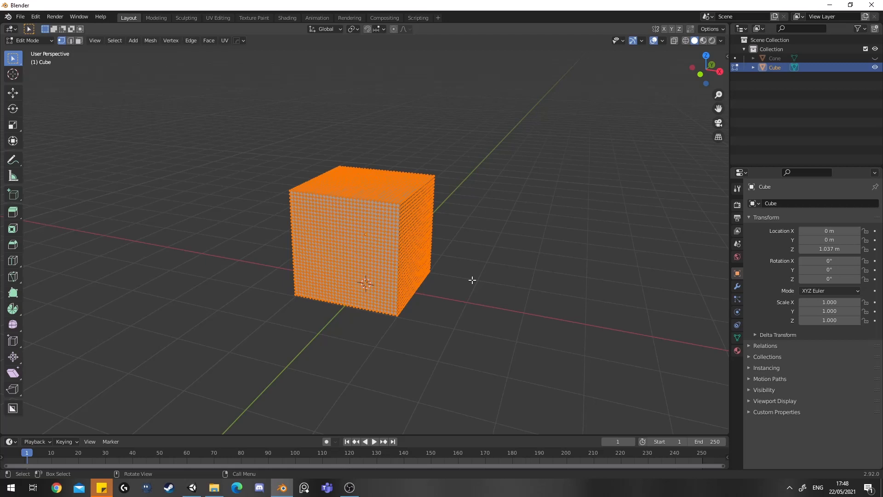
Return the cube to Object Mode and add a Basis shape key plus one further shape key
{"action": "scroll", "coordinate": [471, 280], "scroll_direction": "up", "scroll_amount": 1}
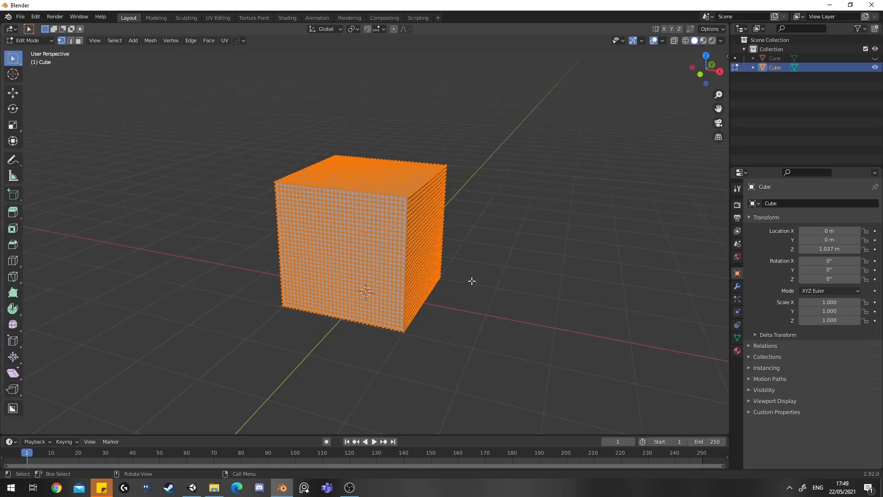
{"action": "scroll", "coordinate": [402, 265], "scroll_direction": "up", "scroll_amount": 1}
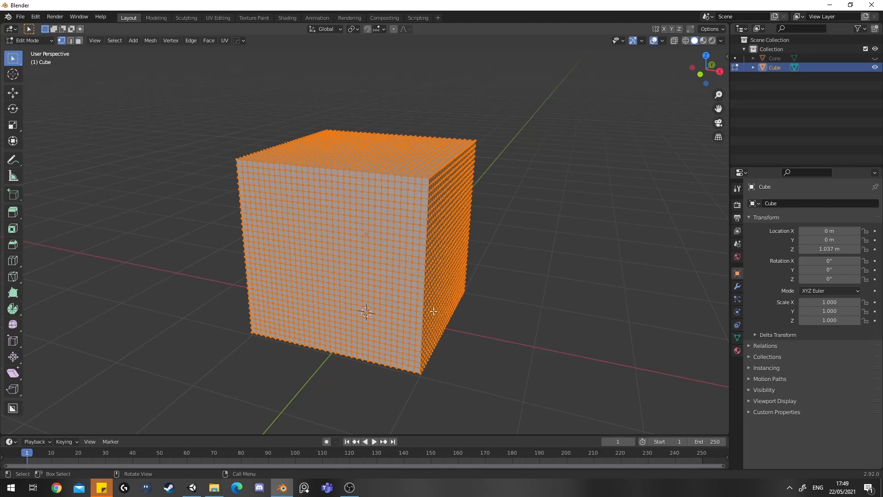
{"action": "key", "text": "Tab"}
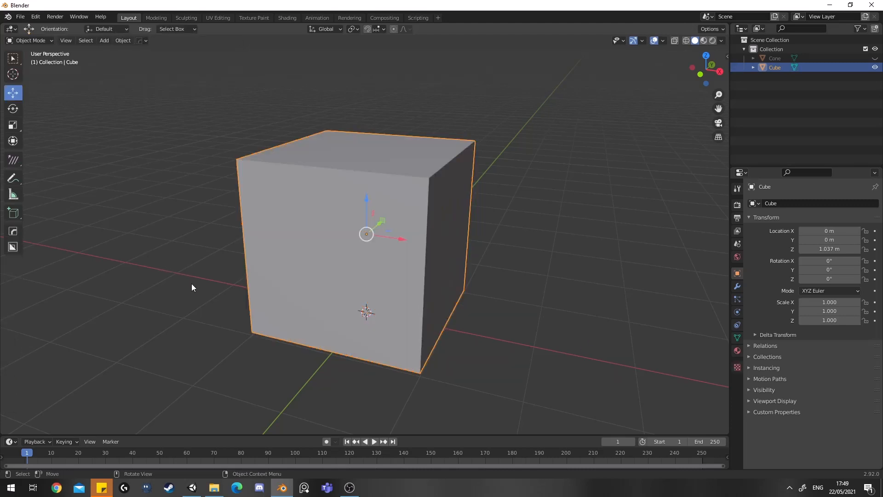
{"action": "left_click", "coordinate": [732, 337]}
{"action": "left_click", "coordinate": [874, 286]}
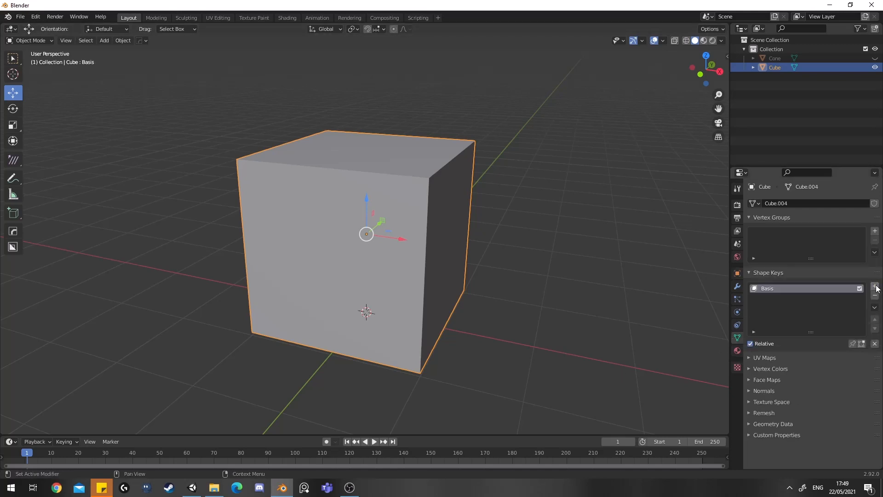
{"action": "left_click", "coordinate": [875, 286]}
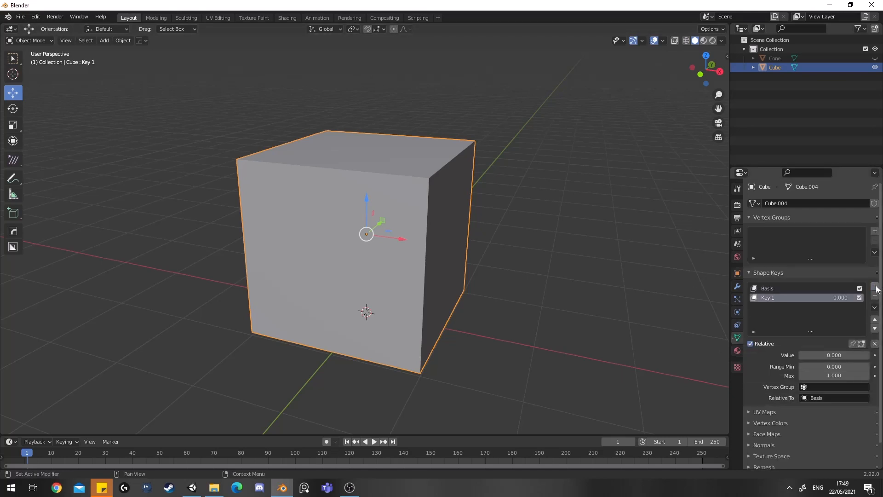
Rename the cube's second shape key as Trigger1
{"action": "double_click", "coordinate": [791, 299]}
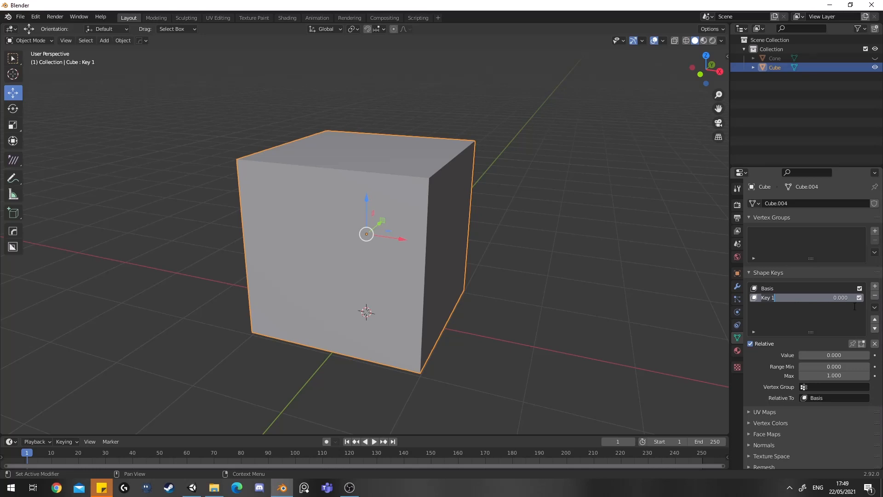
{"action": "type", "text": "T"}
{"action": "type", "text": "riggg"}
{"action": "type", "text": "er1"}
{"action": "key", "text": "Return"}
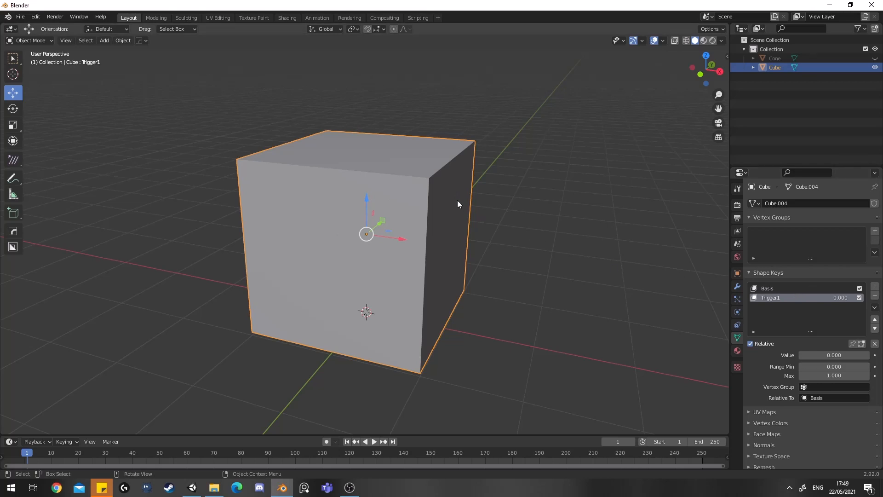
Switch the cube to Sculpt Mode and set the Trigger1 shape key's value to 1.000
{"action": "key", "text": "ctrl+Tab"}
{"action": "left_click", "coordinate": [462, 296]}
{"action": "middle_click_drag", "start_coordinate": [414, 221], "coordinate": [416, 205]}
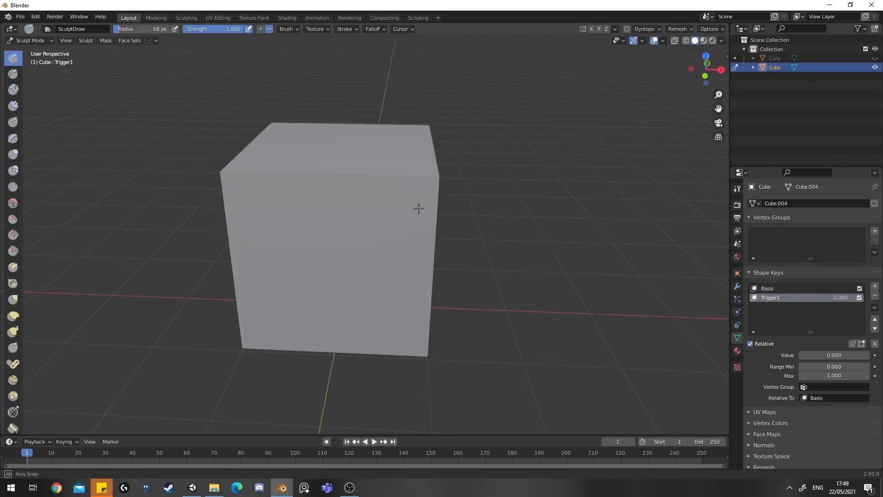
{"action": "middle_click_drag", "start_coordinate": [362, 179], "coordinate": [361, 176], "text": "shift"}
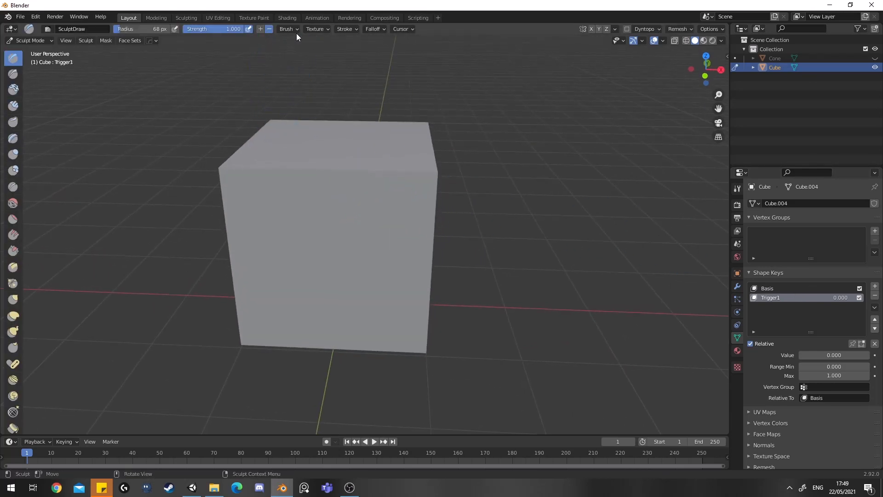
{"action": "left_click_drag", "start_coordinate": [809, 355], "coordinate": [864, 355]}
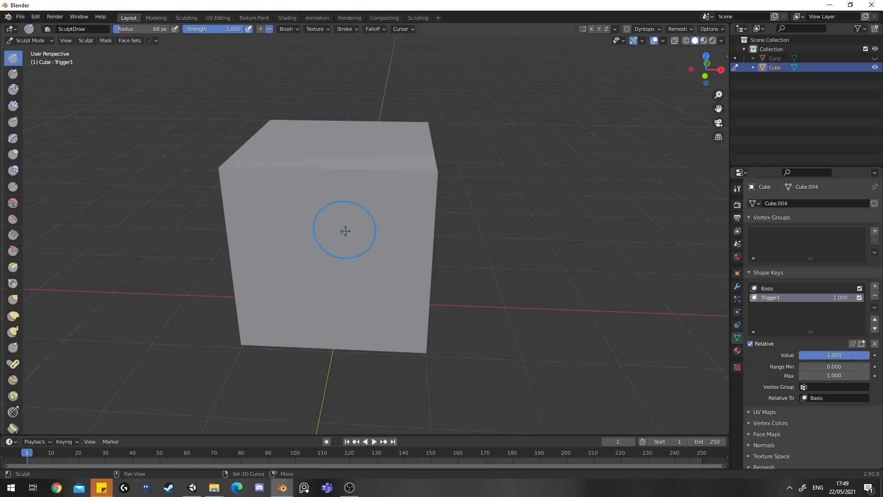
Set the Draw brush to subtract, enlarge its radius to 111 px and carve a round hollow into the cube's front face
{"action": "middle_click_drag", "start_coordinate": [345, 231], "coordinate": [382, 183]}
{"action": "middle_click_drag", "start_coordinate": [382, 183], "coordinate": [423, 146], "text": "shift"}
{"action": "middle_click_drag", "start_coordinate": [97, 83], "coordinate": [84, 94], "text": "shift"}
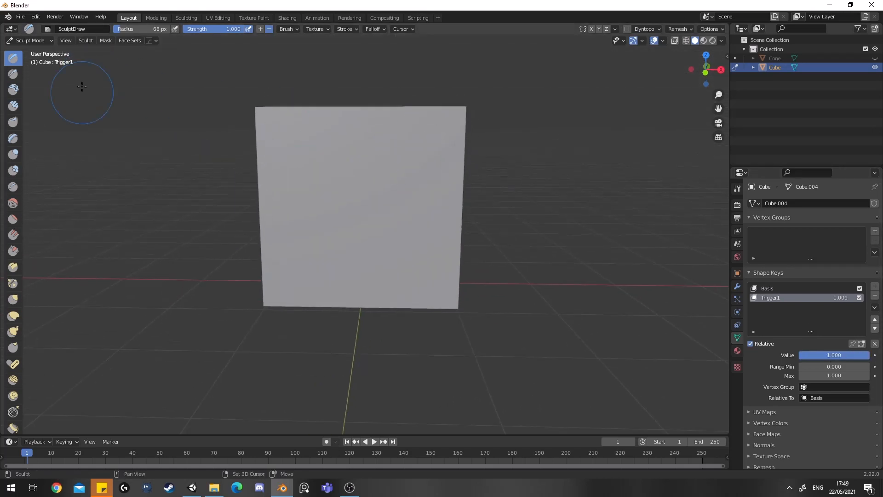
{"action": "scroll", "coordinate": [85, 95], "scroll_direction": "down", "scroll_amount": 1}
{"action": "left_click", "coordinate": [269, 29]}
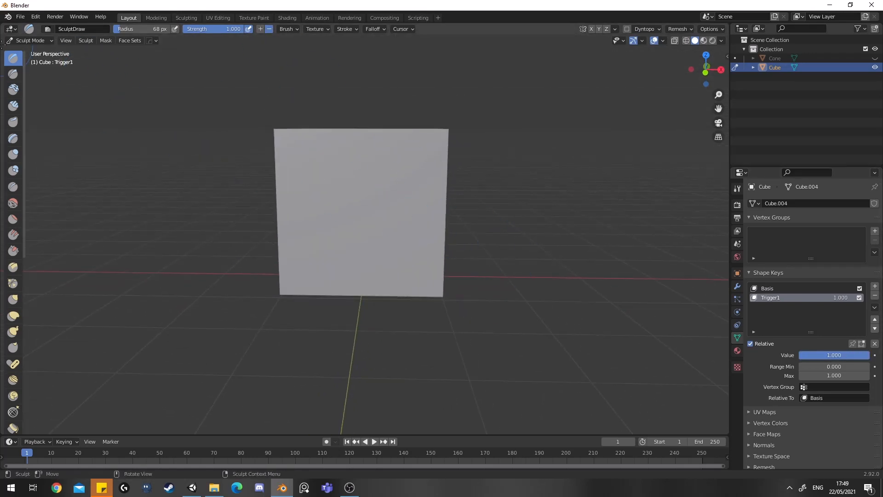
{"action": "scroll", "coordinate": [391, 187], "scroll_direction": "up", "scroll_amount": 2}
{"action": "mouse_move", "coordinate": [390, 187]}
{"action": "left_mouse_down"}
{"action": "mouse_move", "coordinate": [346, 205]}
{"action": "mouse_move", "coordinate": [336, 186]}
{"action": "mouse_move", "coordinate": [352, 166]}
{"action": "mouse_move", "coordinate": [384, 221]}
{"action": "mouse_move", "coordinate": [368, 181]}
{"action": "left_mouse_up"}
{"action": "key", "text": "f"}
{"action": "left_click", "coordinate": [365, 197]}
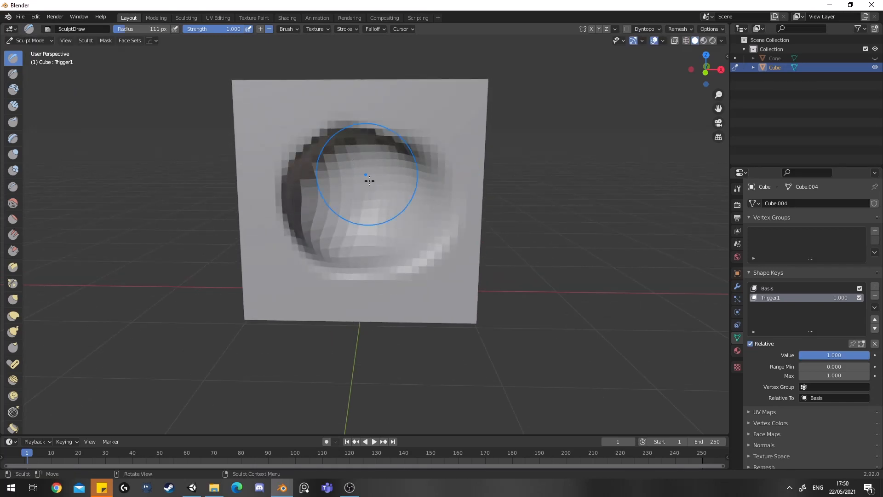
Deepen and widen the hollow in the cube's front face with further subtracting brush strokes
{"action": "middle_click_drag", "start_coordinate": [368, 182], "coordinate": [311, 205]}
{"action": "middle_click_drag", "start_coordinate": [388, 165], "coordinate": [353, 202]}
{"action": "mouse_move", "coordinate": [353, 202]}
{"action": "left_mouse_down"}
{"action": "mouse_move", "coordinate": [384, 211]}
{"action": "mouse_move", "coordinate": [355, 249]}
{"action": "left_mouse_up"}
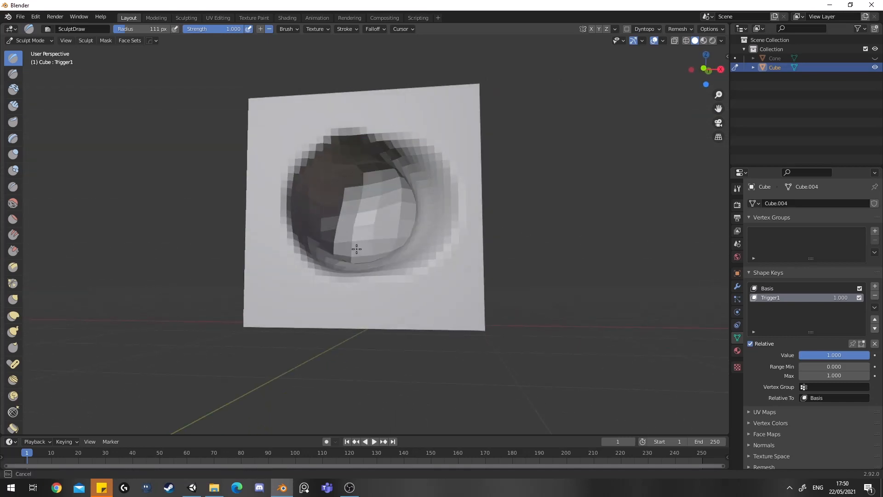
{"action": "middle_click_drag", "start_coordinate": [363, 225], "coordinate": [389, 252]}
{"action": "mouse_move", "coordinate": [385, 248]}
{"action": "left_mouse_down"}
{"action": "mouse_move", "coordinate": [324, 206]}
{"action": "mouse_move", "coordinate": [316, 138]}
{"action": "left_mouse_up"}
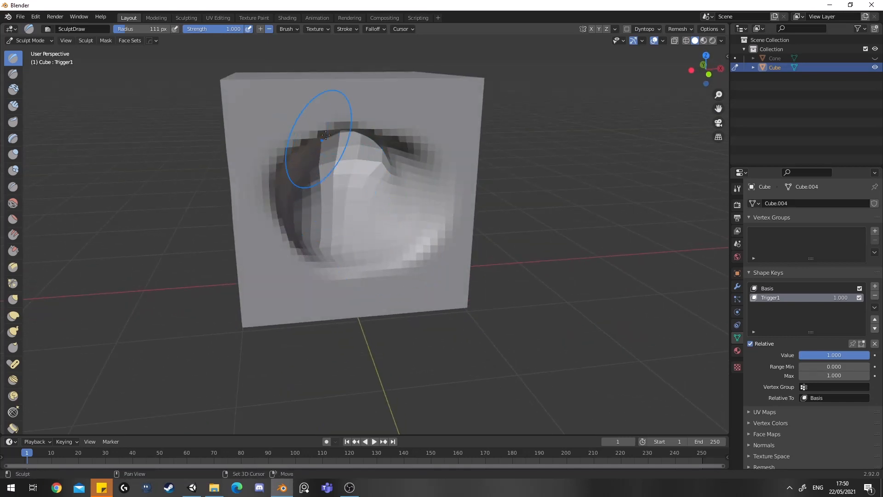
{"action": "middle_click_drag", "start_coordinate": [315, 138], "coordinate": [233, 122]}
Return to Object Mode, deselect the cube and lower Trigger1's value to 0.000 to test the deformation
{"action": "left_click", "coordinate": [31, 42]}
{"action": "left_click", "coordinate": [28, 51]}
{"action": "left_click", "coordinate": [163, 173]}
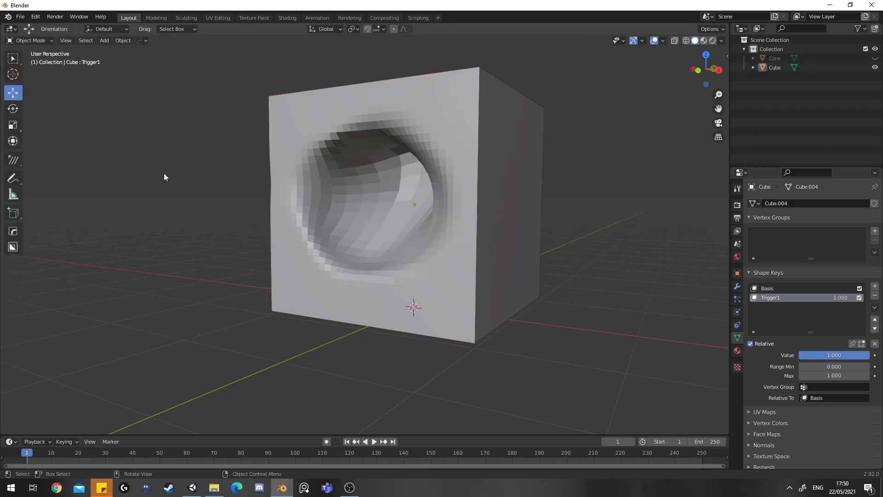
{"action": "left_click_drag", "start_coordinate": [846, 357], "coordinate": [781, 356]}
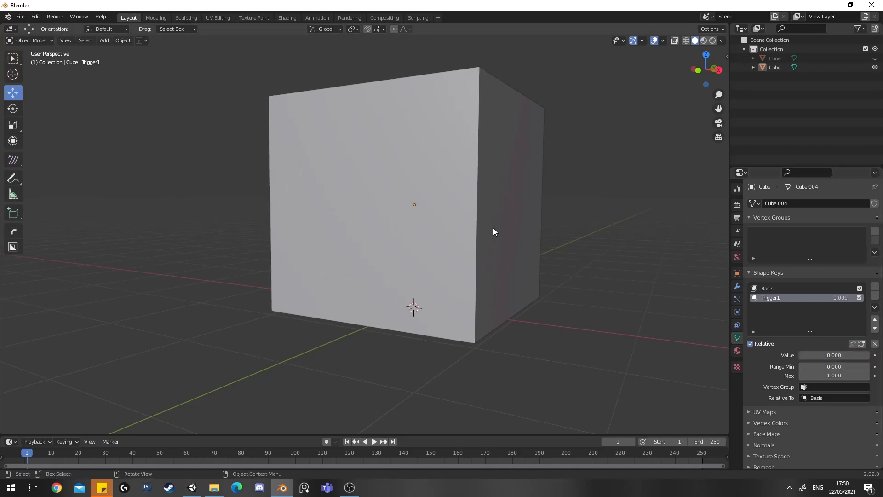
{"action": "middle_click_drag", "start_coordinate": [493, 228], "coordinate": [510, 221]}
Apply Shade Smooth to the cube
{"action": "right_click", "coordinate": [444, 217]}
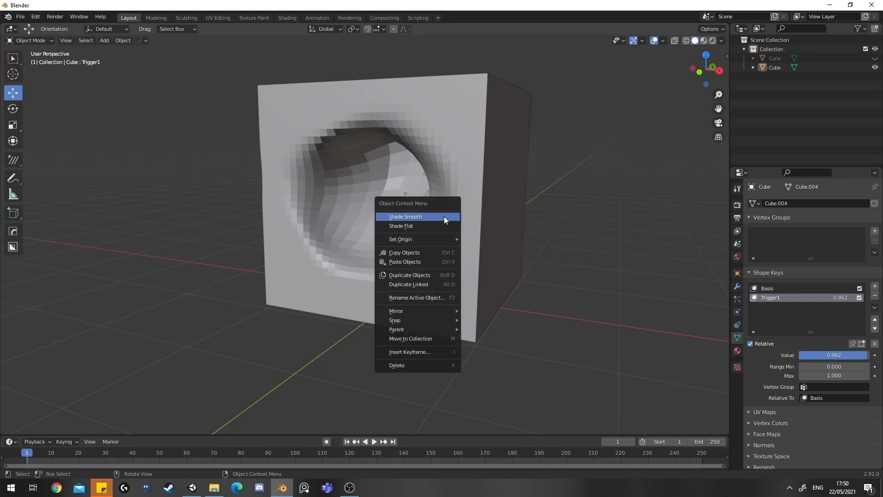
{"action": "left_click", "coordinate": [444, 217]}
{"action": "middle_click_drag", "start_coordinate": [512, 261], "coordinate": [509, 288], "text": "shift"}
{"action": "left_click", "coordinate": [481, 282]}
{"action": "right_click", "coordinate": [481, 282]}
{"action": "left_click", "coordinate": [482, 282]}
{"action": "left_click", "coordinate": [596, 307]}
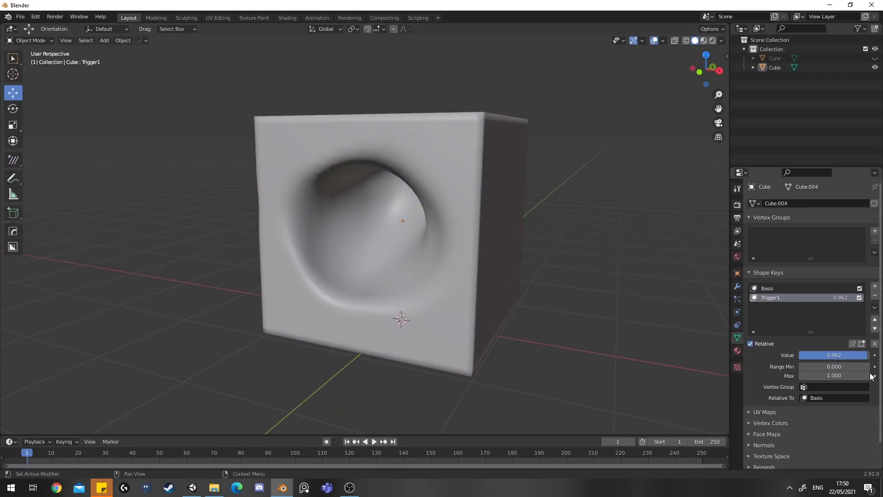
Set Trigger1's value to 0.000 and add another shape key named Trigger2
{"action": "left_click_drag", "start_coordinate": [861, 356], "coordinate": [795, 355]}
{"action": "middle_click_drag", "start_coordinate": [646, 313], "coordinate": [610, 338], "text": "shift"}
{"action": "middle_click_drag", "start_coordinate": [531, 281], "coordinate": [563, 262], "text": "shift"}
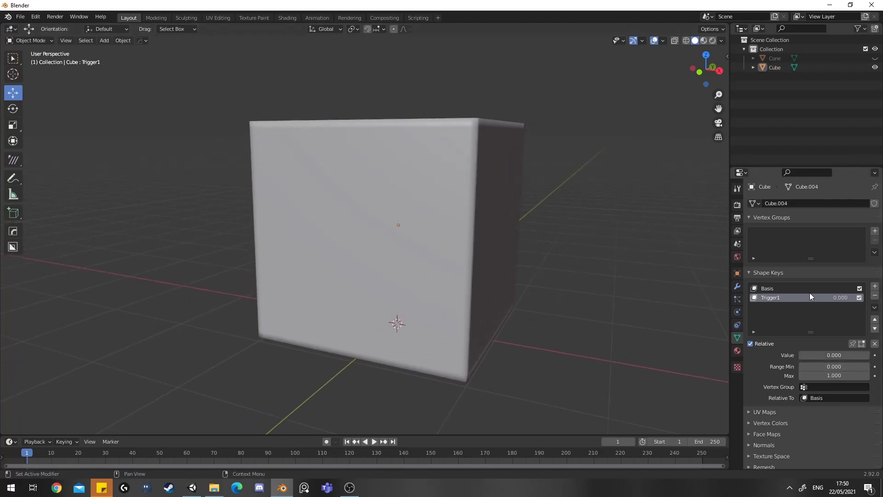
{"action": "left_click", "coordinate": [874, 286]}
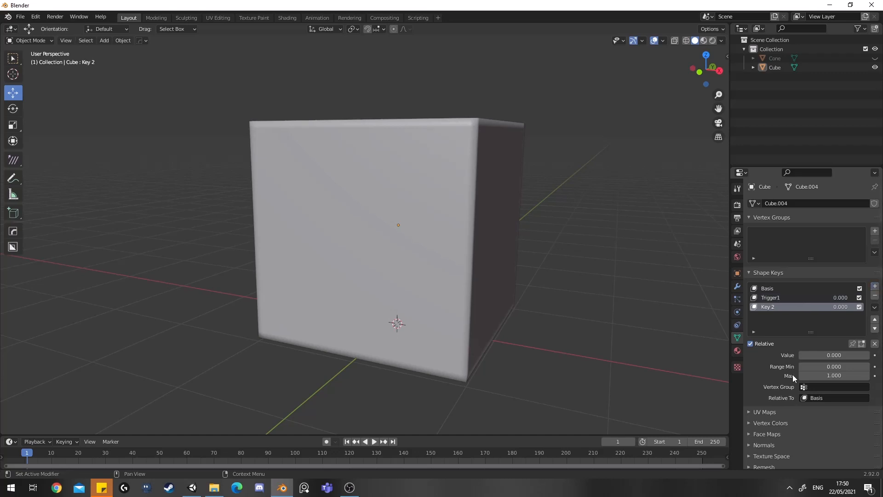
{"action": "type", "text": "Trigger2"}
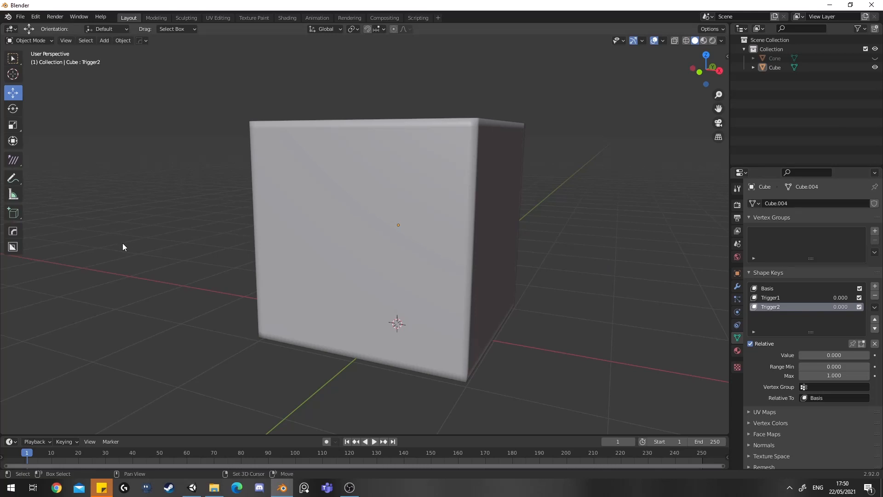
Make Basis the active shape key and add a cylinder mesh at the world origin
{"action": "left_click", "coordinate": [803, 288]}
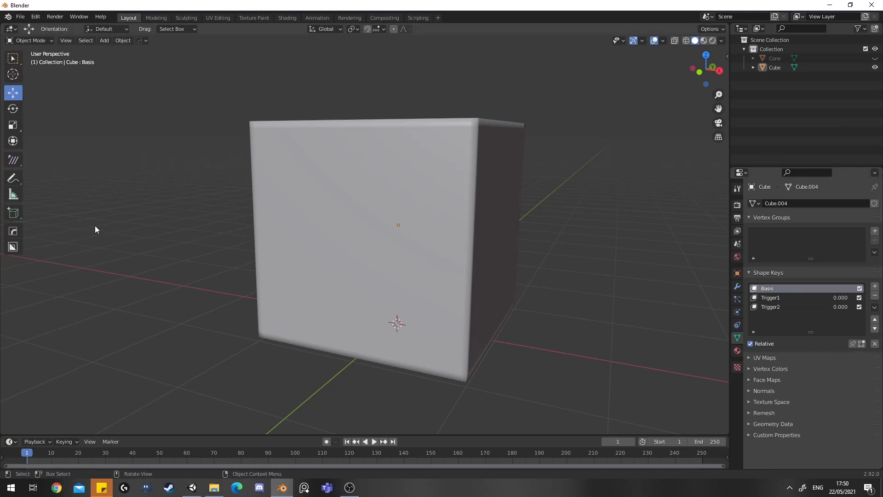
{"action": "key", "text": "shift+a"}
{"action": "key", "text": "Escape"}
{"action": "key", "text": "shift+a"}
{"action": "mouse_move", "coordinate": [88, 228]}
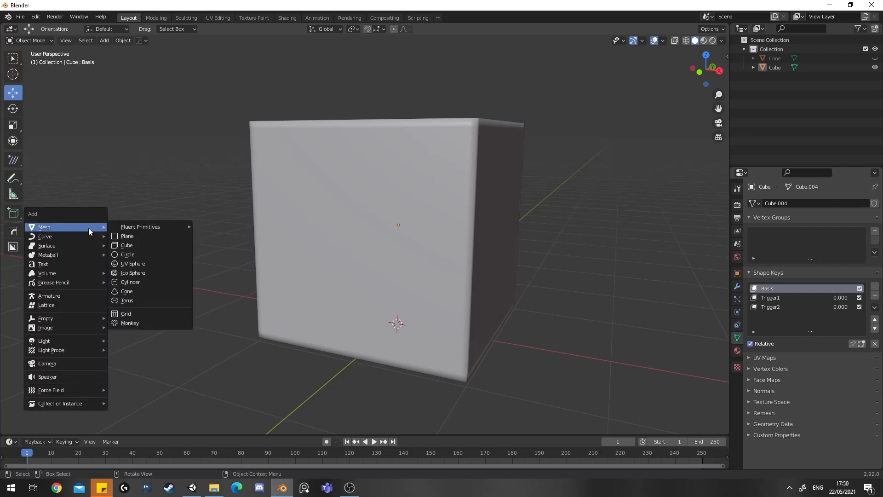
{"action": "left_click", "coordinate": [130, 281]}
Rotate the cylinder 90° about the X axis
{"action": "key", "text": "KP_1"}
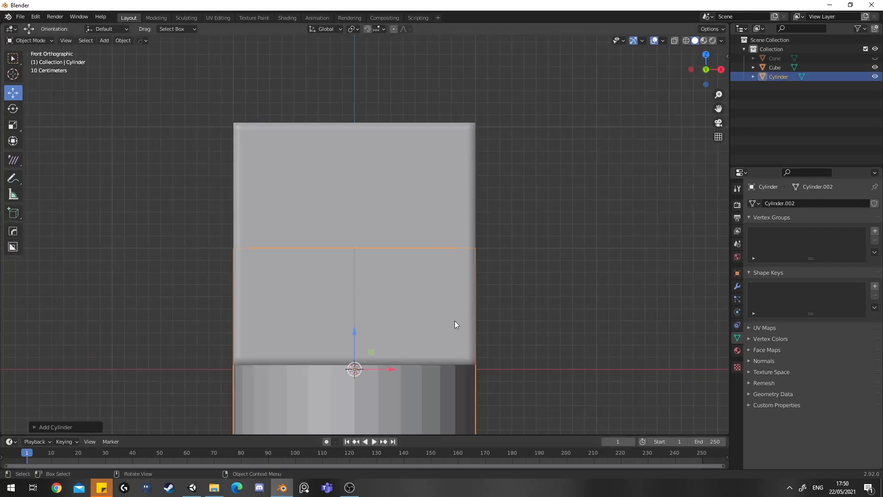
{"action": "middle_click_drag", "start_coordinate": [454, 321], "coordinate": [420, 305]}
{"action": "type", "text": "rx90"}
{"action": "key", "text": "Return"}
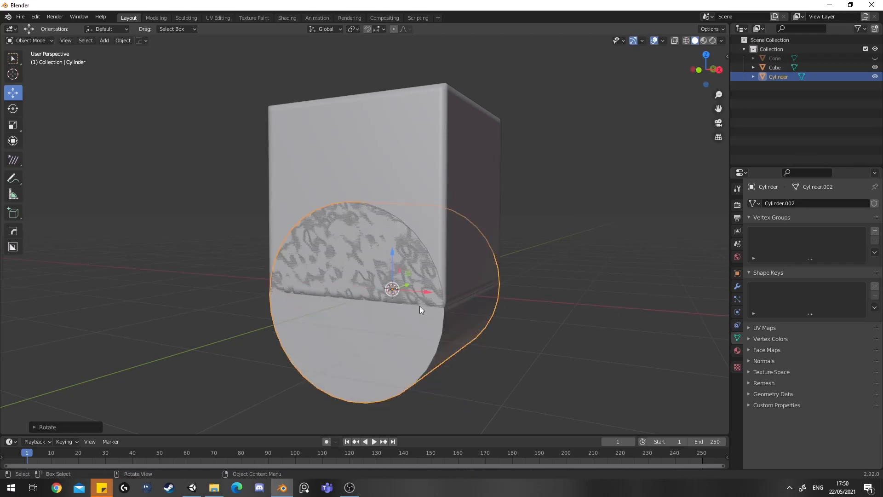
Move the cylinder along Y to the cube's front face and raise it towards the cube's upper edge
{"action": "key", "text": "KP_3"}
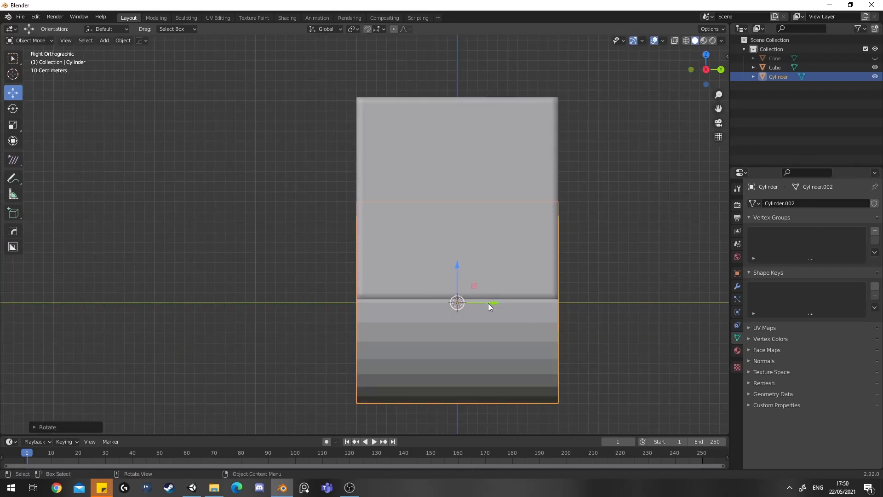
{"action": "left_click_drag", "start_coordinate": [488, 303], "coordinate": [385, 298]}
{"action": "left_click_drag", "start_coordinate": [353, 264], "coordinate": [330, 81]}
{"action": "middle_click_drag", "start_coordinate": [338, 78], "coordinate": [362, 77]}
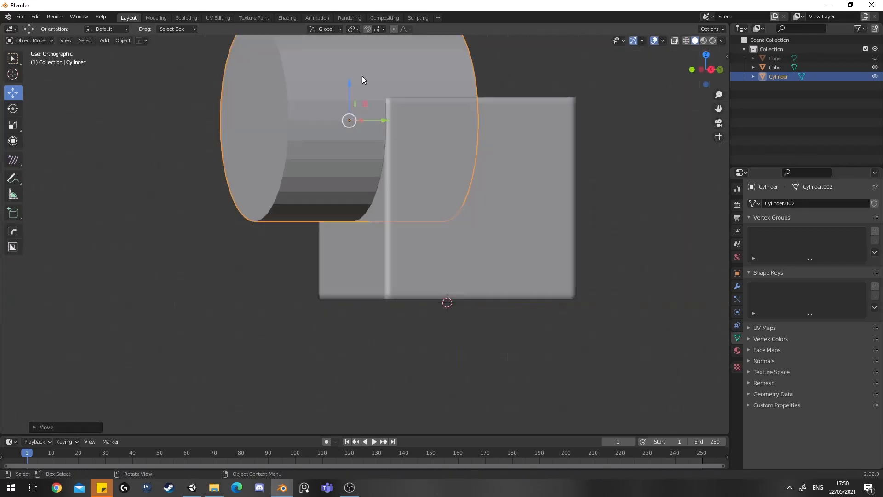
Scale the cylinder down to a small knob and shift it along X to the front face's upper-left corner
{"action": "key", "text": "KP_1"}
{"action": "key", "text": "s"}
{"action": "left_click", "coordinate": [381, 229]}
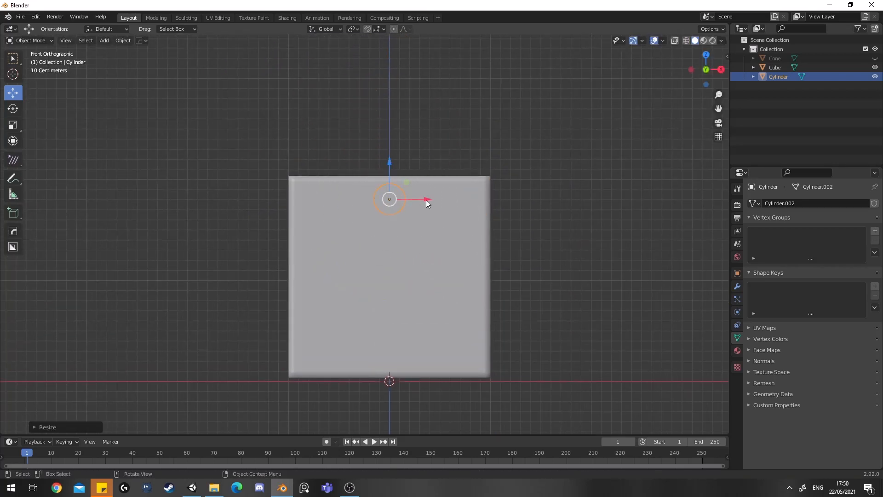
{"action": "left_click_drag", "start_coordinate": [426, 200], "coordinate": [345, 194]}
Add the cube to the selection as the active object and join the small cylinder into it
{"action": "middle_click_drag", "start_coordinate": [344, 194], "coordinate": [321, 211]}
{"action": "key", "text": "KP_3"}
{"action": "key", "text": "Tab"}
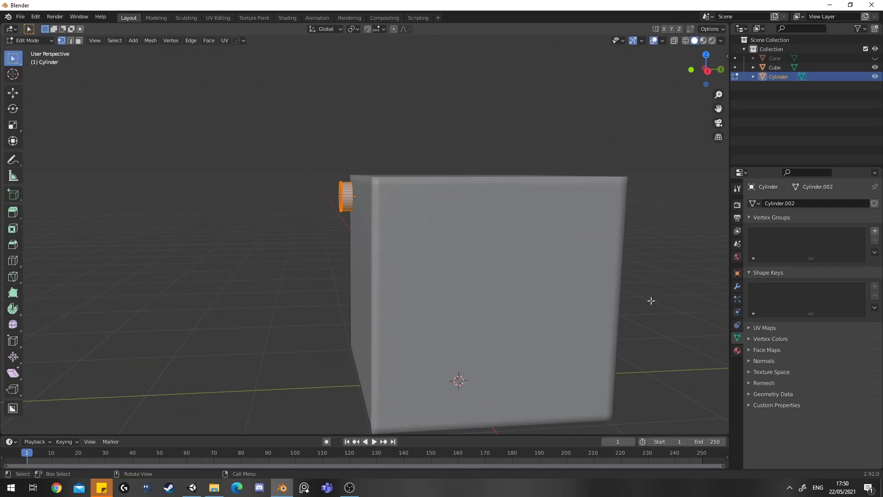
{"action": "key", "text": "Tab"}
{"action": "left_click", "coordinate": [404, 241], "text": "shift"}
{"action": "key", "text": "ctrl+j"}
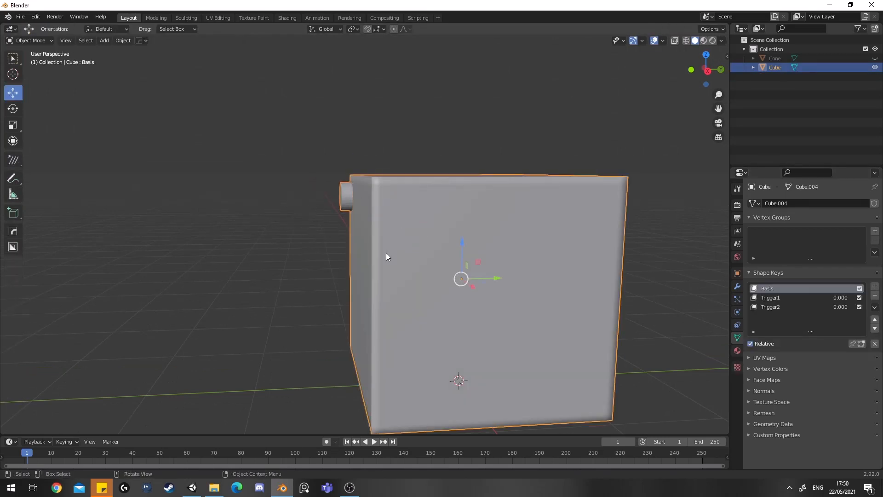
Make Trigger2 the active shape key and put the joined cube in Edit Mode
{"action": "key", "text": "Tab"}
{"action": "middle_click_drag", "start_coordinate": [334, 239], "coordinate": [352, 247]}
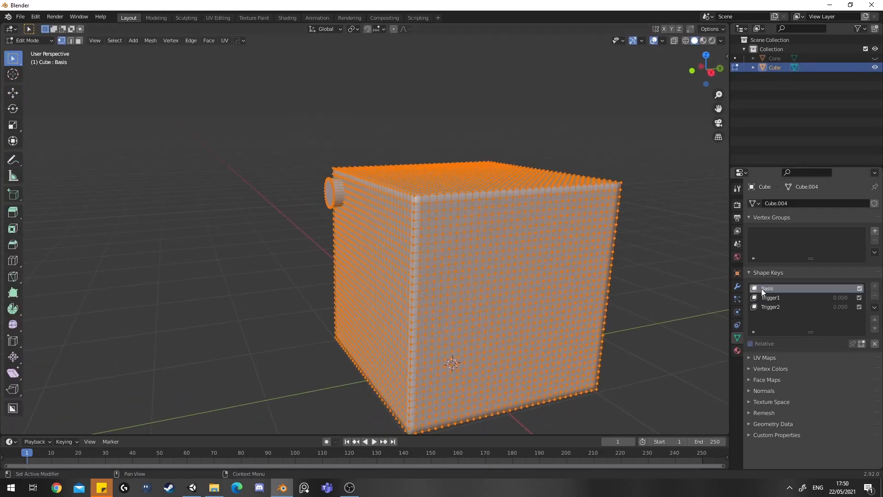
{"action": "key", "text": "Tab"}
{"action": "left_click", "coordinate": [790, 307]}
{"action": "middle_click_drag", "start_coordinate": [398, 270], "coordinate": [429, 332], "text": "shift"}
{"action": "key", "text": "Tab"}
Deselect everything, enable X-ray in the left view and box-select the vertices of the knob's protruding end
{"action": "key", "text": "grave"}
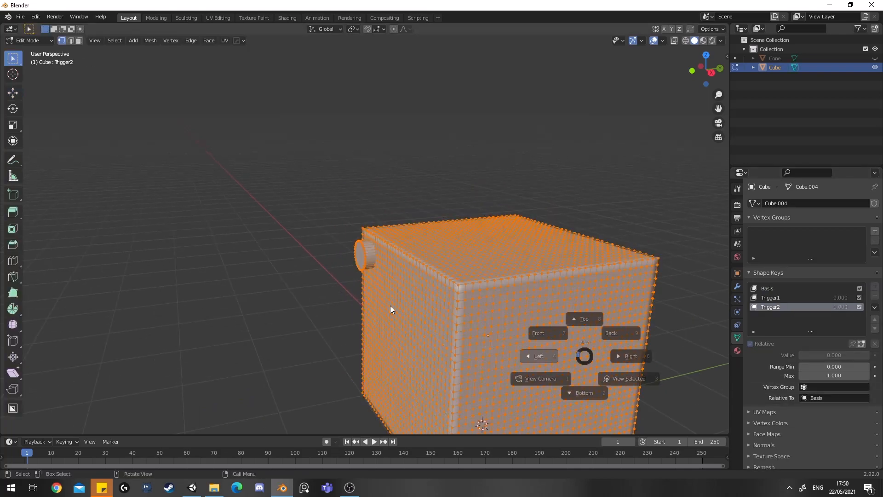
{"action": "left_click", "coordinate": [390, 308]}
{"action": "key", "text": "alt+a"}
{"action": "key", "text": "alt+z"}
{"action": "left_click_drag", "start_coordinate": [361, 231], "coordinate": [327, 314]}
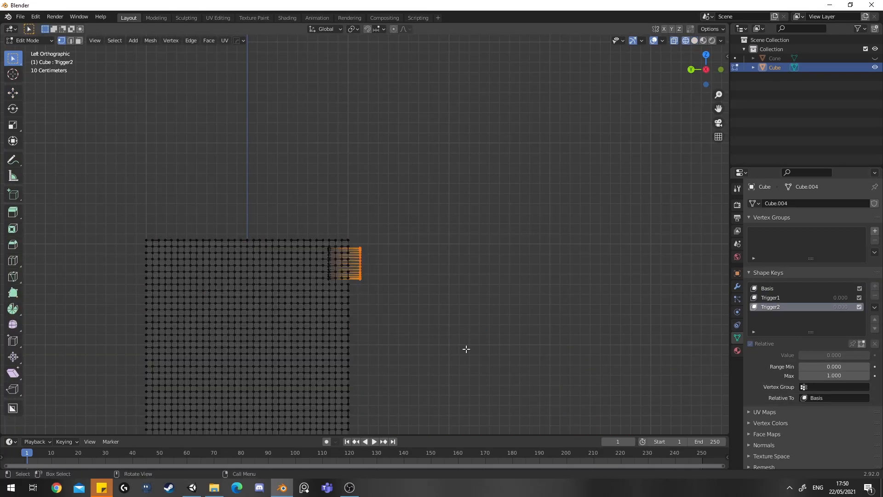
{"action": "scroll", "coordinate": [467, 349], "scroll_direction": "down", "scroll_amount": 1}
{"action": "middle_click_drag", "start_coordinate": [466, 332], "coordinate": [357, 272], "text": "shift"}
{"action": "key", "text": "grave"}
{"action": "key", "text": "grave"}
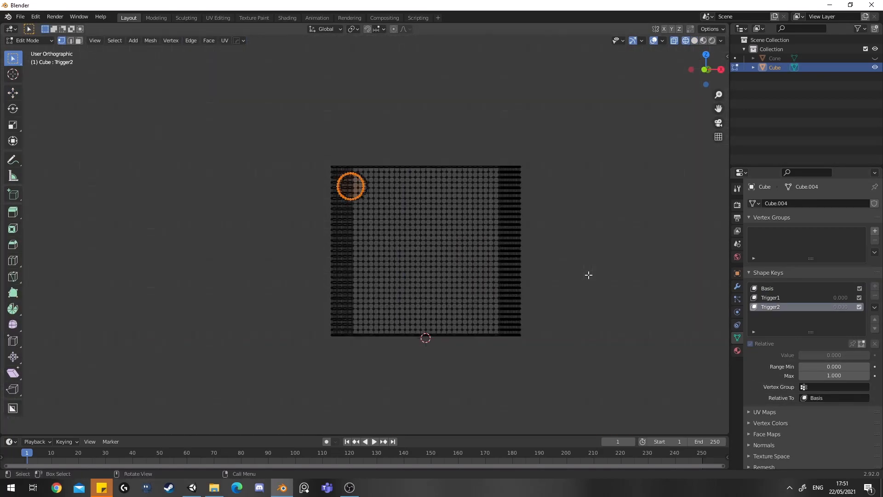
Stretch the knob's selected end along negative Y in Trigger2 to about one and a half cube widths, return to Object Mode and preview the key
{"action": "key", "text": "g"}
{"action": "key", "text": "y"}
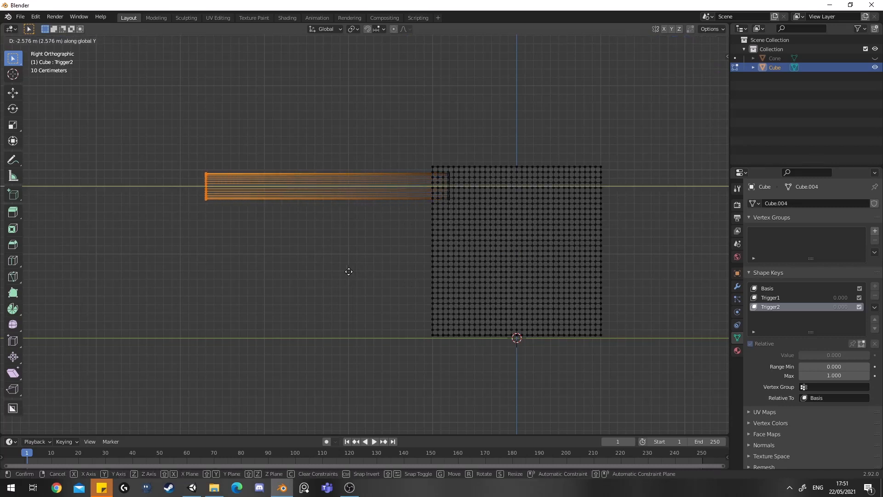
{"action": "left_click", "coordinate": [326, 271]}
{"action": "key", "text": "z"}
{"action": "left_click", "coordinate": [351, 278]}
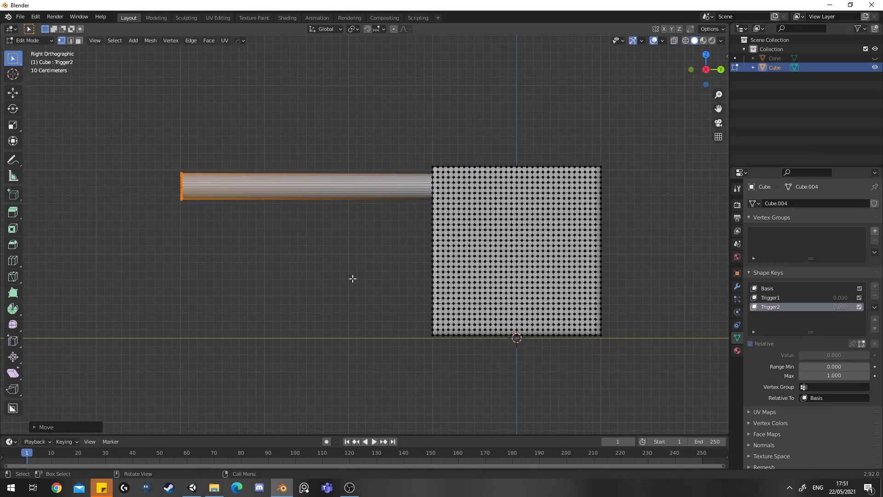
{"action": "key", "text": "Tab"}
{"action": "middle_click_drag", "start_coordinate": [355, 277], "coordinate": [464, 293]}
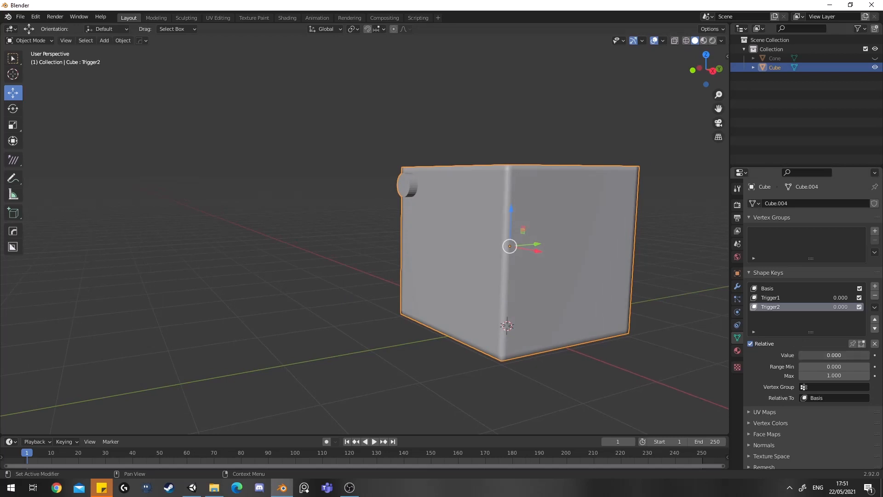
{"action": "mouse_move", "coordinate": [810, 354]}
{"action": "left_mouse_down"}
{"action": "mouse_move", "coordinate": [869, 354]}
{"action": "mouse_move", "coordinate": [798, 355]}
{"action": "left_mouse_up"}
Make Basis the active shape key and add a new cylinder mesh
{"action": "key", "text": "KP_1"}
{"action": "left_click", "coordinate": [235, 209]}
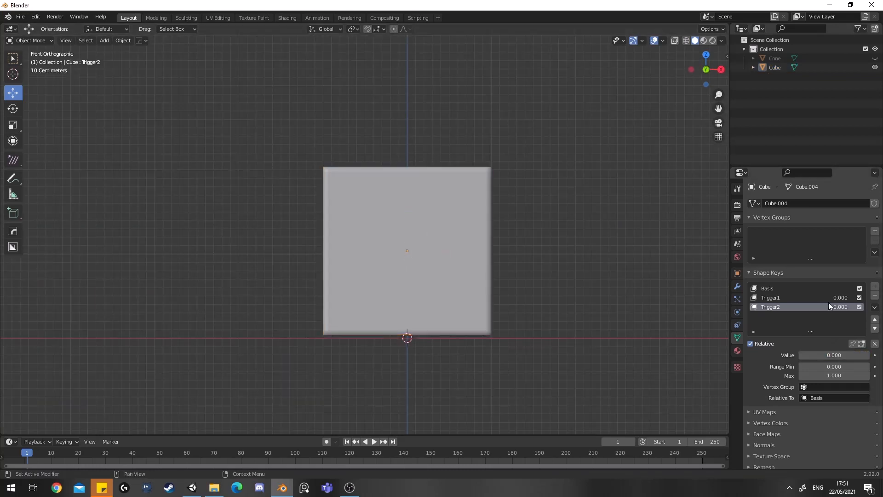
{"action": "left_click", "coordinate": [805, 289]}
{"action": "middle_click_drag", "start_coordinate": [304, 242], "coordinate": [206, 255]}
{"action": "key", "text": "shift+a"}
{"action": "mouse_move", "coordinate": [219, 256]}
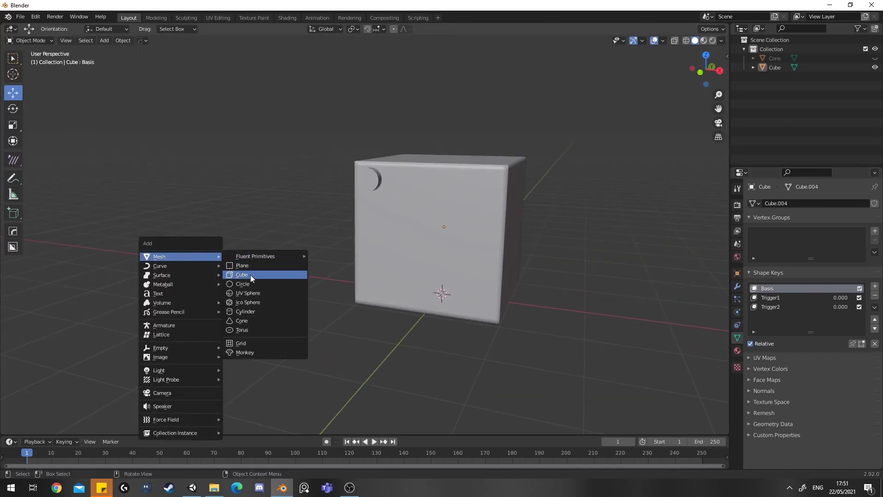
{"action": "left_click", "coordinate": [269, 311]}
Rotate the new cylinder 90 degrees about the X axis in the front view
{"action": "key", "text": "KP_1"}
{"action": "key", "text": "r"}
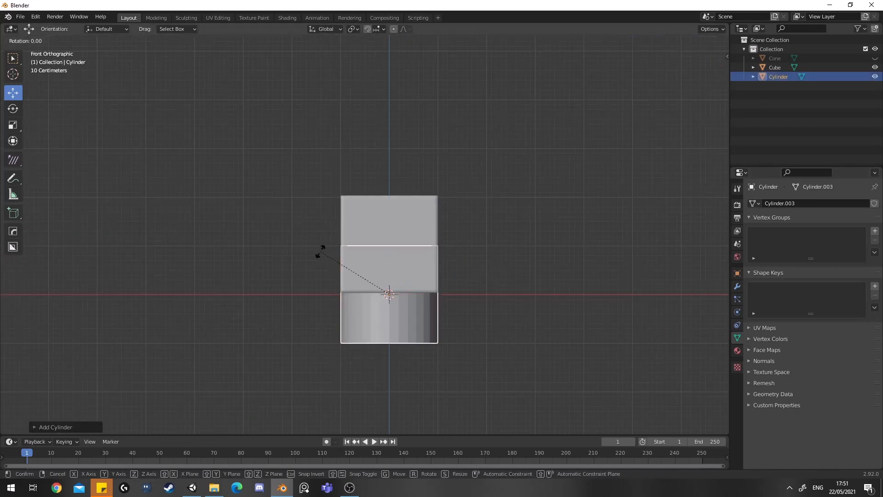
{"action": "key", "text": "x"}
{"action": "key", "text": "9"}
{"action": "key", "text": "0"}
{"action": "key", "text": "Return"}
Raise the cylinder to about the cube's mid-height, scale it down to a small knob and shift it toward positive X
{"action": "left_click_drag", "start_coordinate": [390, 258], "coordinate": [384, 218]}
{"action": "key", "text": "s"}
{"action": "left_click", "coordinate": [414, 272]}
{"action": "key", "text": "g"}
{"action": "key", "text": "x"}
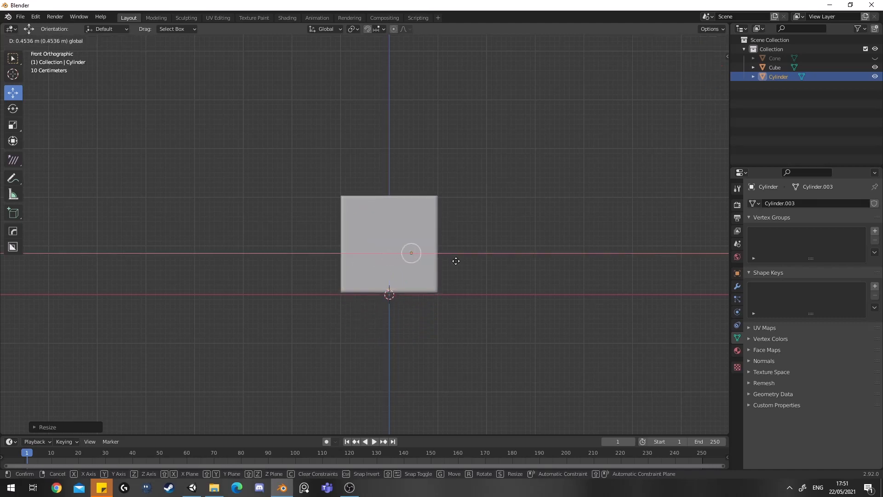
{"action": "left_click", "coordinate": [464, 267]}
Move the knob forward so it protrudes from the cube's front face and place it near that face's lower-right corner
{"action": "key", "text": "KP_3"}
{"action": "left_click_drag", "start_coordinate": [479, 260], "coordinate": [433, 257]}
{"action": "left_click_drag", "start_coordinate": [410, 220], "coordinate": [409, 248]}
{"action": "key", "text": "KP_1"}
{"action": "scroll", "coordinate": [356, 223], "scroll_direction": "up", "scroll_amount": 2}
{"action": "key", "text": "g"}
{"action": "left_click", "coordinate": [495, 313]}
Join the second knob into the cube, deselect the mesh's vertices and finish in Object Mode
{"action": "key", "text": "Tab"}
{"action": "middle_click_drag", "start_coordinate": [496, 314], "coordinate": [370, 304]}
{"action": "key", "text": "Tab"}
{"action": "left_click", "coordinate": [401, 266], "text": "shift"}
{"action": "key", "text": "ctrl+j"}
{"action": "key", "text": "Tab"}
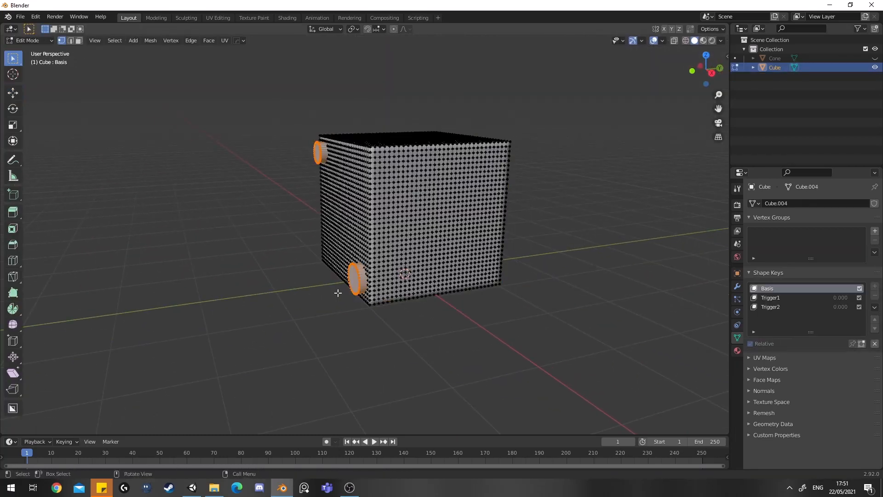
{"action": "left_click", "coordinate": [442, 347]}
{"action": "key", "text": "Tab"}
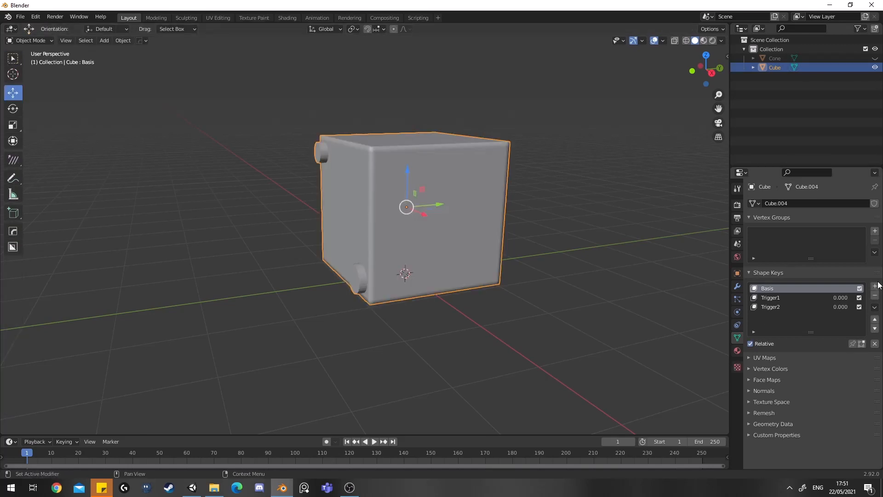
Add another shape key to the cube and name it Trigger3
{"action": "left_click", "coordinate": [874, 286]}
{"action": "double_click", "coordinate": [779, 316]}
{"action": "type", "text": "Trigger3"}
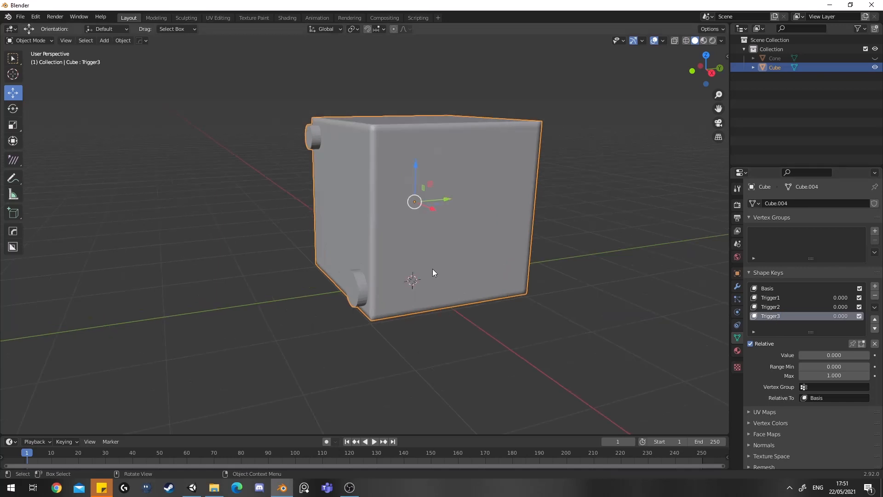
In Edit Mode with X-ray enabled in the right view, box-select the vertices of the lower knob's protruding end
{"action": "key", "text": "Tab"}
{"action": "key", "text": "KP_3"}
{"action": "key", "text": "alt+z"}
{"action": "key", "text": "b"}
{"action": "left_click_drag", "start_coordinate": [305, 235], "coordinate": [338, 302]}
{"action": "middle_click_drag", "start_coordinate": [409, 302], "coordinate": [424, 301], "text": "shift"}
Stretch the lower knob's end far out along negative Y in Trigger3 and return to Object Mode
{"action": "key", "text": "g"}
{"action": "key", "text": "y"}
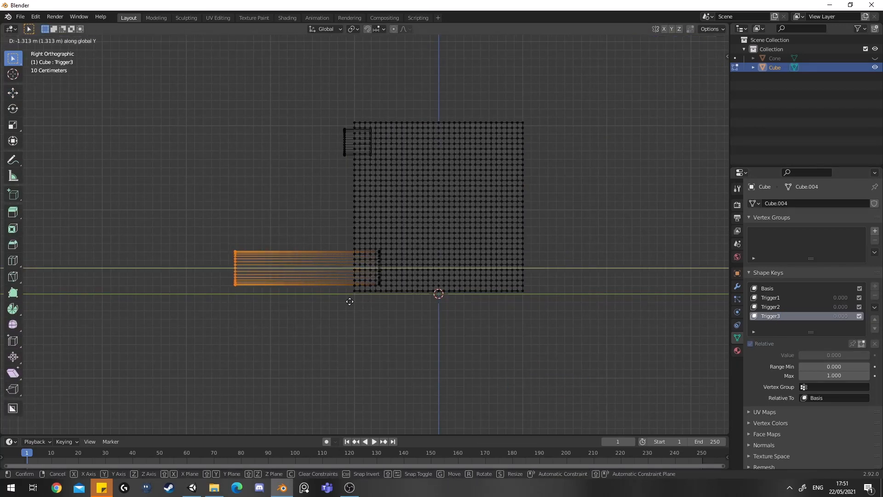
{"action": "left_click", "coordinate": [291, 299]}
{"action": "key", "text": "g"}
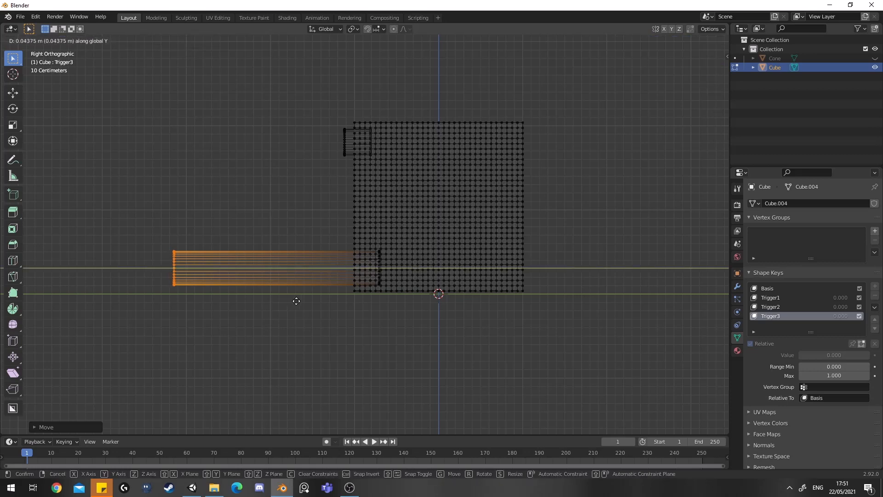
{"action": "left_click", "coordinate": [308, 303]}
{"action": "key", "text": "Tab"}
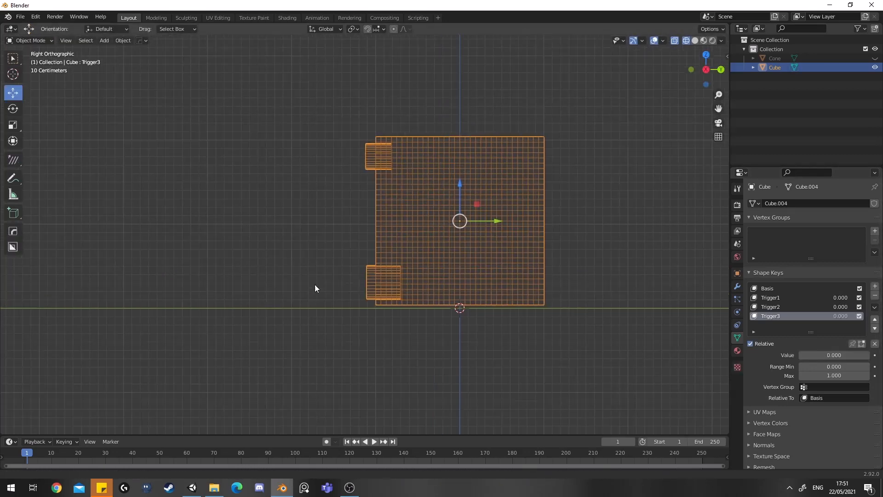
Switch the viewport back to solid shading and deselect the cube
{"action": "middle_click_drag", "start_coordinate": [315, 288], "coordinate": [400, 325]}
{"action": "key", "text": "shift+z"}
{"action": "middle_click_drag", "start_coordinate": [457, 347], "coordinate": [377, 301]}
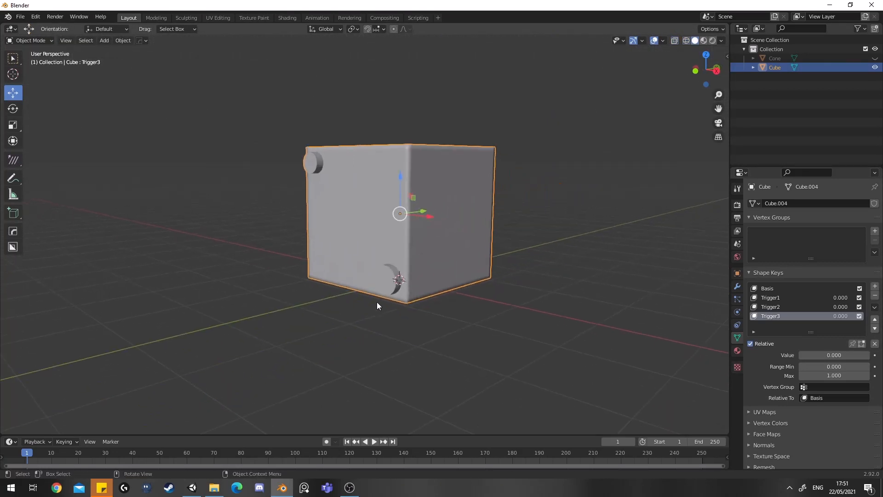
{"action": "left_click", "coordinate": [478, 347]}
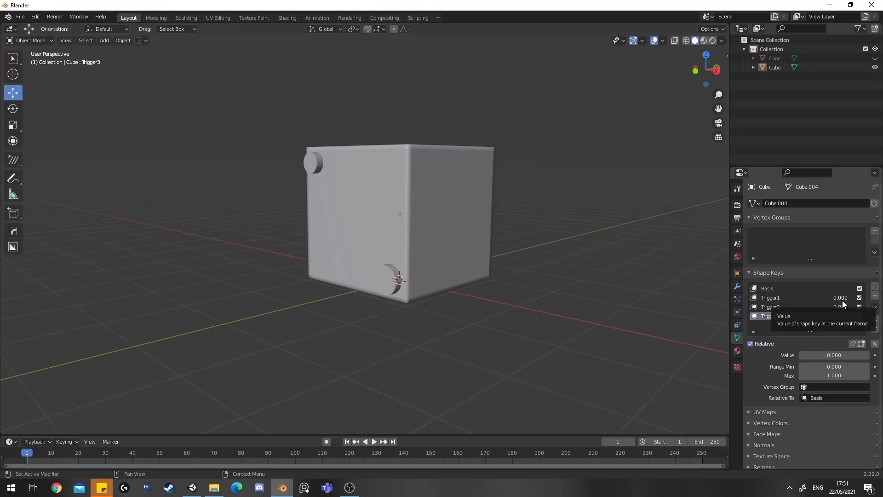
{"action": "middle_click_drag", "start_coordinate": [463, 321], "coordinate": [477, 329]}
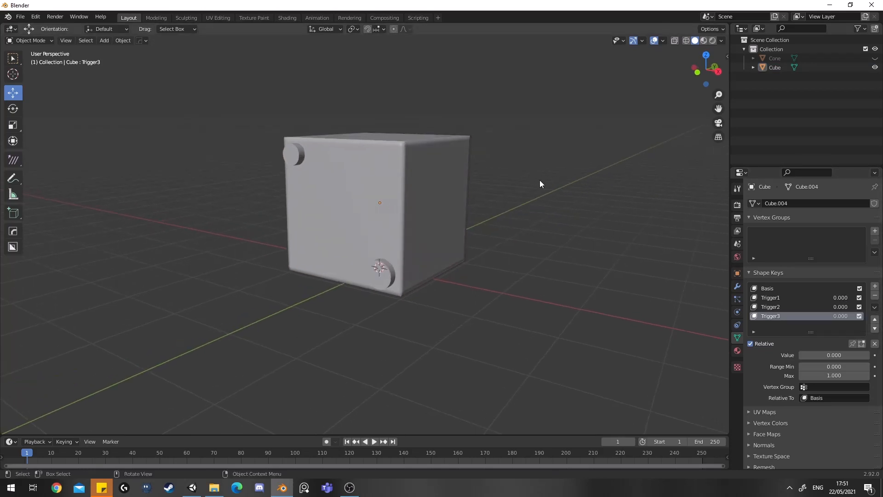
Briefly show the cone to check it, hide it again and select the cube
{"action": "left_click", "coordinate": [874, 58]}
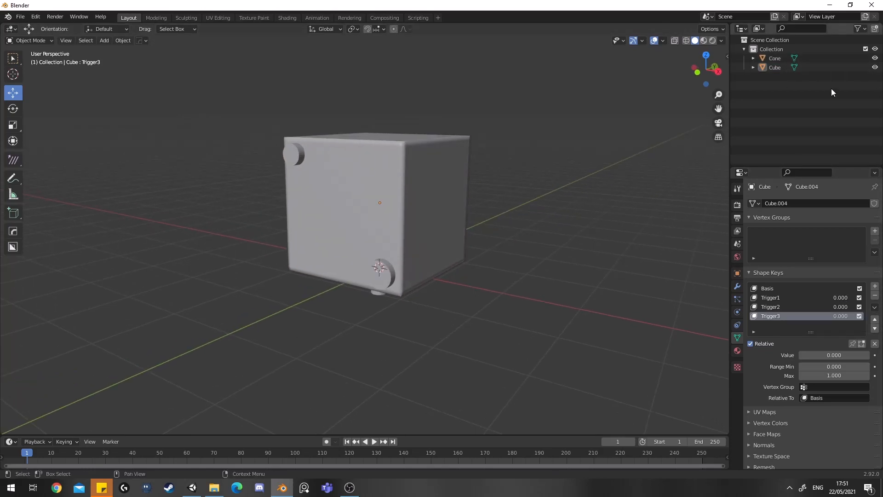
{"action": "left_click", "coordinate": [379, 295]}
{"action": "left_click", "coordinate": [874, 58]}
{"action": "left_click", "coordinate": [430, 216]}
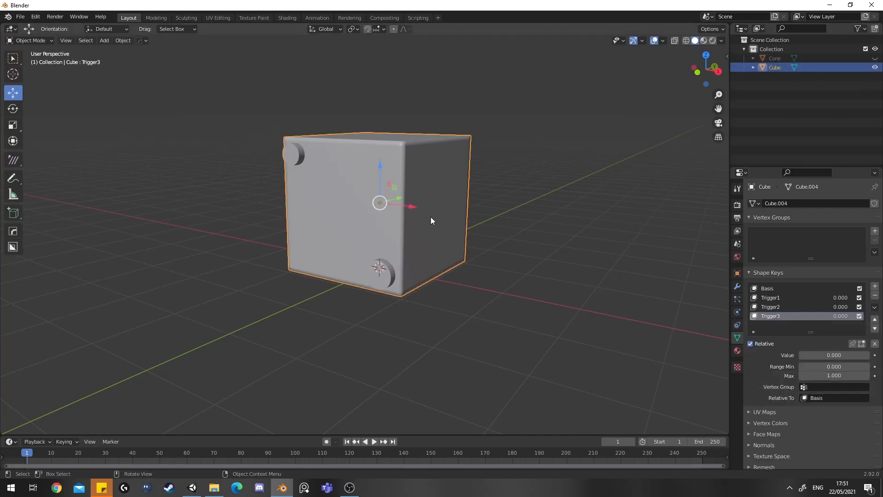
Preview Trigger1, Trigger2 and Trigger3 at a value of 1.000 each and reset all three to 0.000
{"action": "left_click_drag", "start_coordinate": [847, 298], "coordinate": [881, 301]}
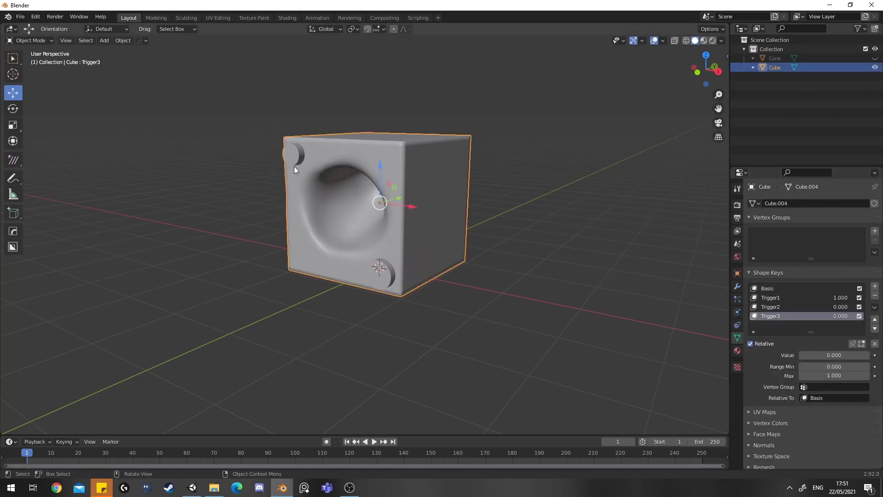
{"action": "left_click_drag", "start_coordinate": [840, 304], "coordinate": [868, 306]}
{"action": "middle_click_drag", "start_coordinate": [501, 313], "coordinate": [444, 316]}
{"action": "left_click_drag", "start_coordinate": [838, 316], "coordinate": [865, 316]}
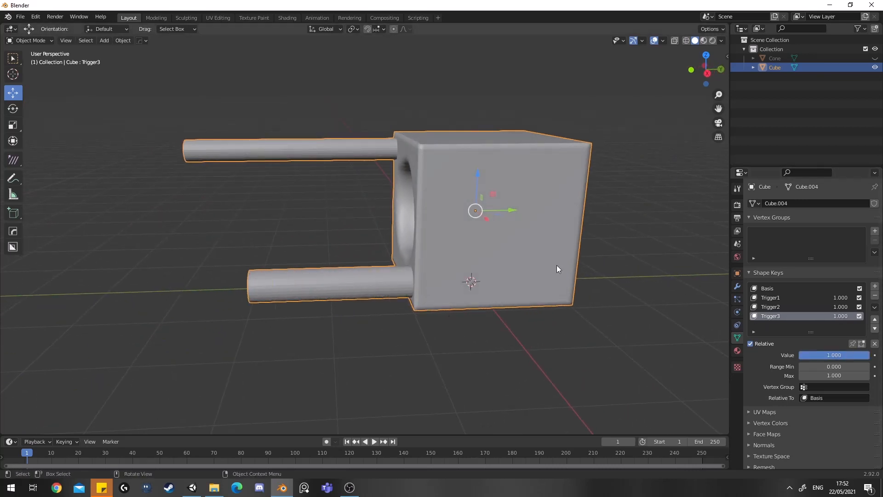
{"action": "middle_click_drag", "start_coordinate": [556, 264], "coordinate": [473, 214]}
{"action": "left_click_drag", "start_coordinate": [849, 316], "coordinate": [822, 299]}
{"action": "middle_click_drag", "start_coordinate": [413, 315], "coordinate": [488, 336]}
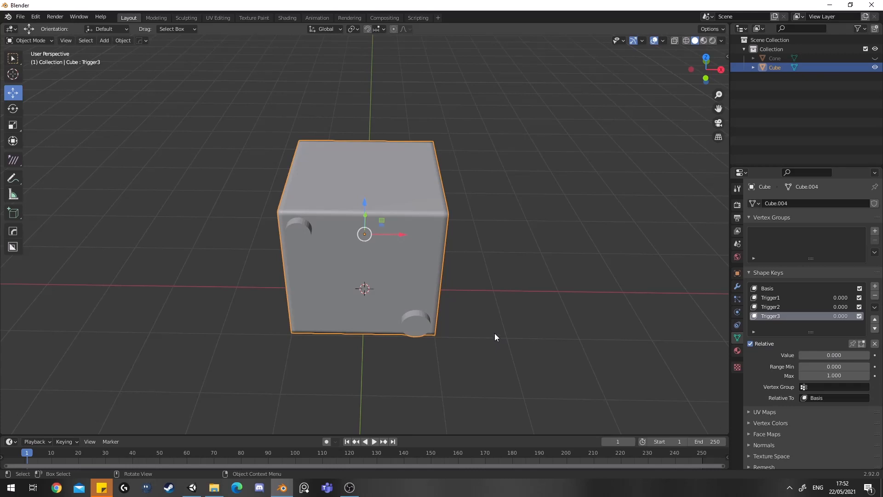
Apply the cube's object transform and make Basis the active shape key, keeping the cube selected
{"action": "key", "text": "ctrl+a"}
{"action": "left_click", "coordinate": [494, 335]}
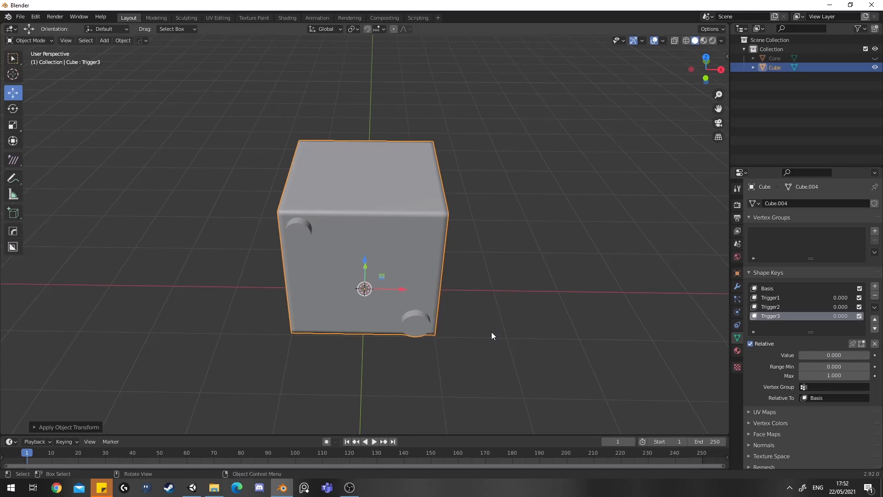
{"action": "middle_click_drag", "start_coordinate": [491, 332], "coordinate": [420, 258]}
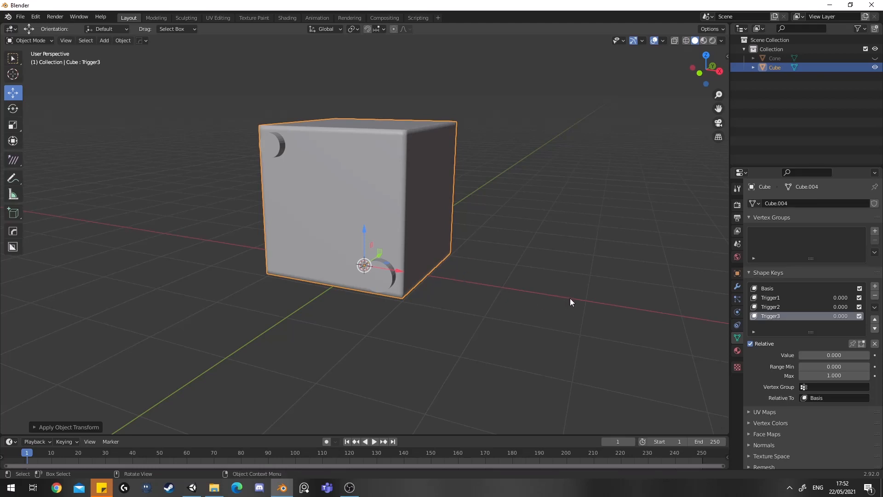
{"action": "left_click", "coordinate": [767, 289]}
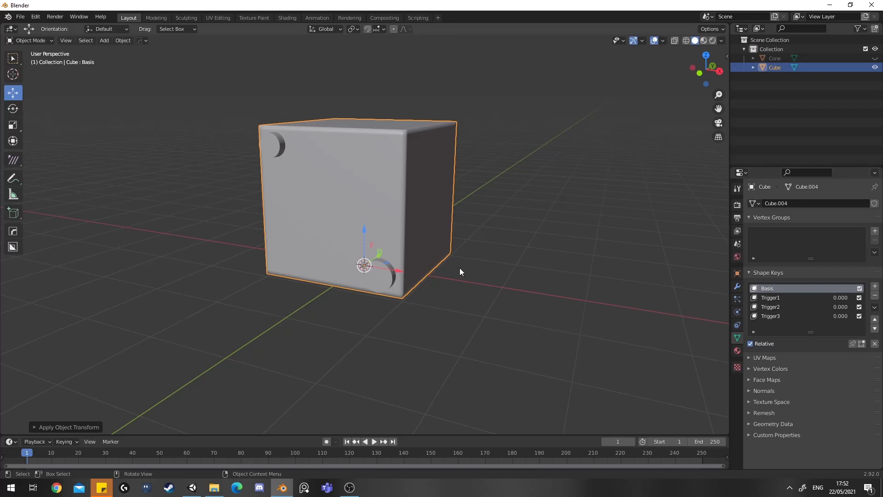
{"action": "left_click", "coordinate": [640, 299]}
{"action": "left_click", "coordinate": [425, 258]}
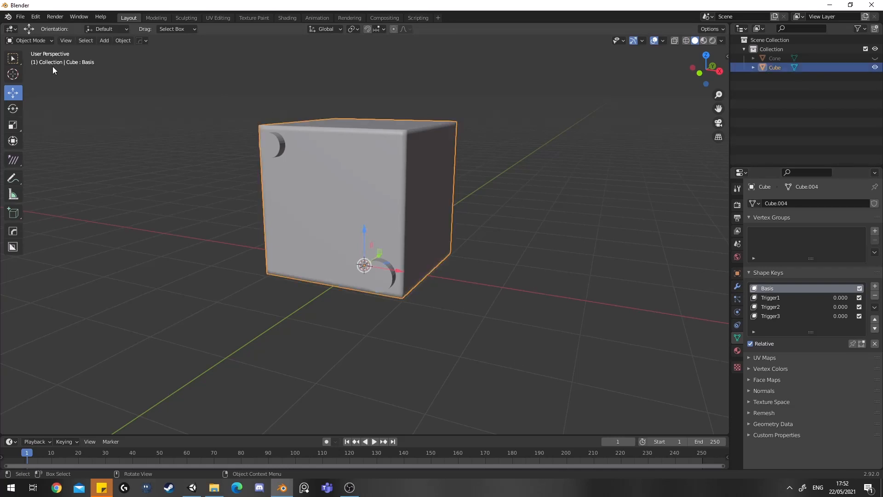
Start an FBX export in the D:\Tutorials folder with the file name Cube.fbx
{"action": "left_click", "coordinate": [20, 17]}
{"action": "mouse_move", "coordinate": [46, 148]}
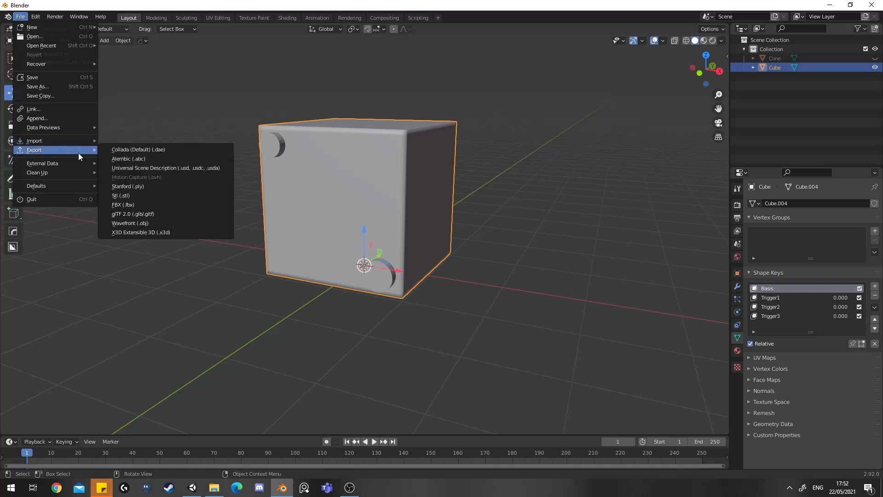
{"action": "left_click", "coordinate": [124, 205]}
{"action": "left_click", "coordinate": [152, 319]}
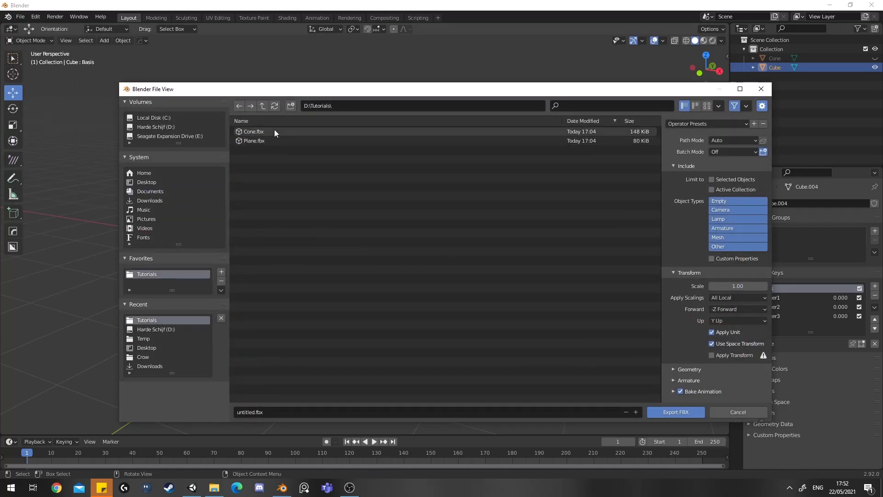
{"action": "left_click", "coordinate": [264, 409]}
{"action": "type", "text": "c"}
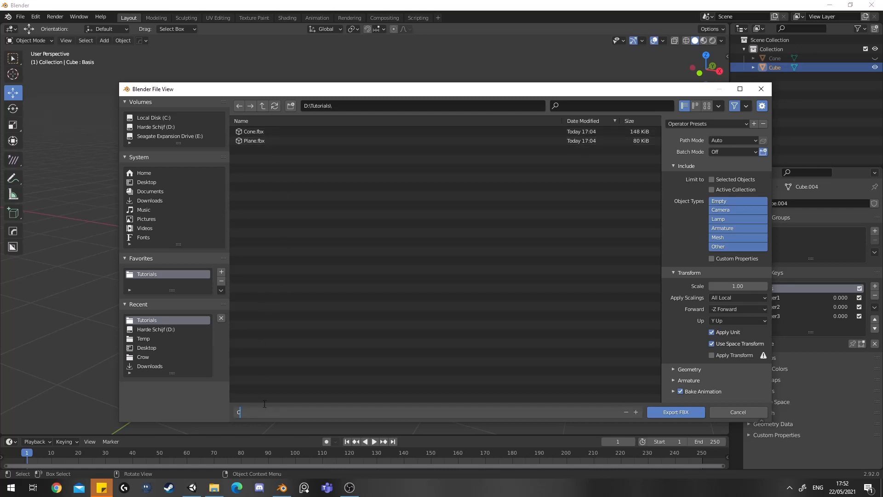
{"action": "key", "text": "Return"}
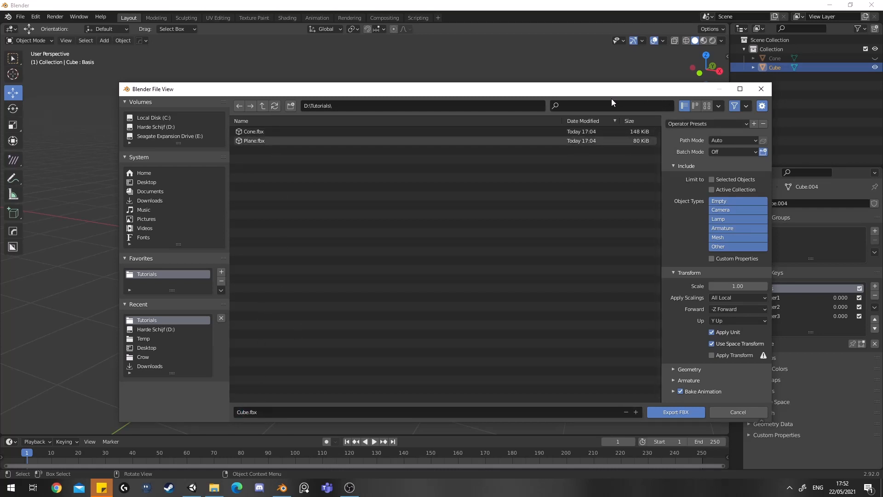
Limit the export to selected objects, set Apply Scalings to FBX All and export Cube.fbx
{"action": "left_click_drag", "start_coordinate": [610, 90], "coordinate": [500, 64]}
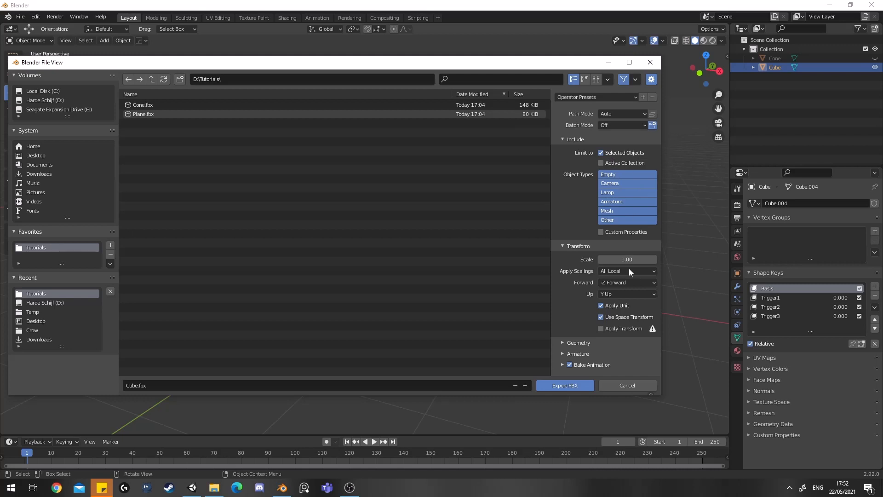
{"action": "left_click", "coordinate": [616, 269]}
{"action": "left_click", "coordinate": [621, 312]}
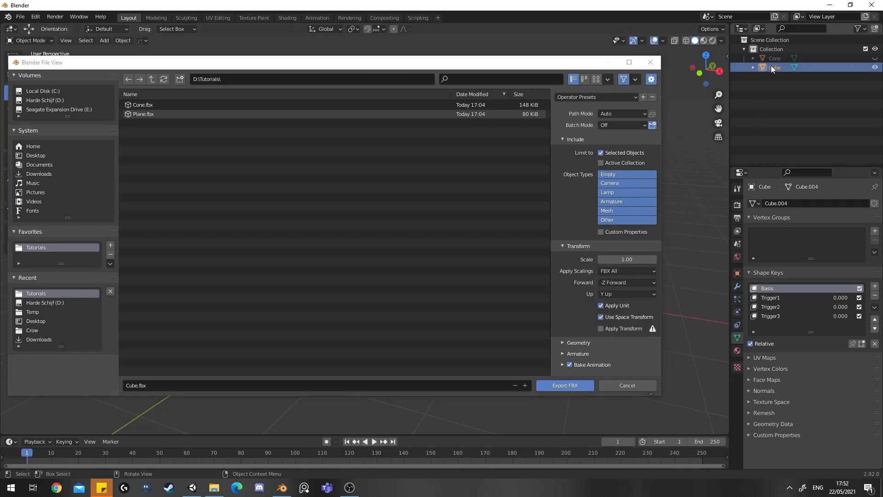
{"action": "left_click", "coordinate": [570, 385]}
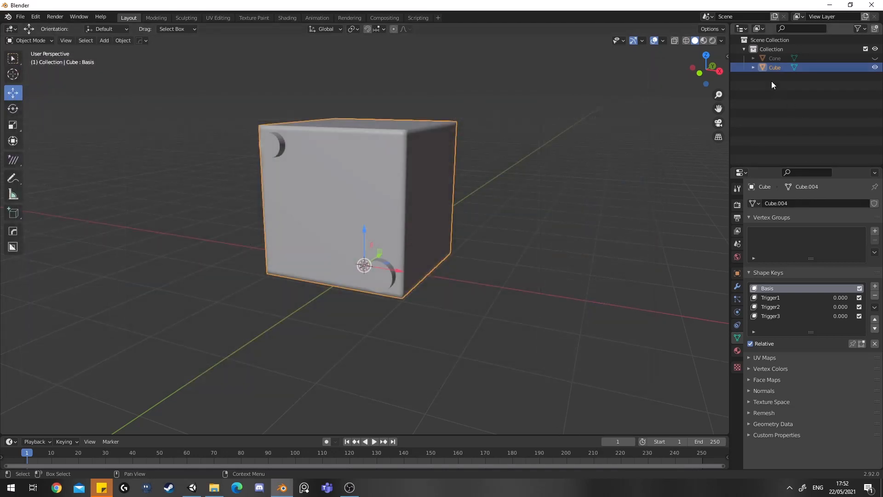
Hide the cube, make the cone visible and select it
{"action": "left_click", "coordinate": [874, 67]}
{"action": "left_click", "coordinate": [874, 58]}
{"action": "left_click", "coordinate": [785, 58]}
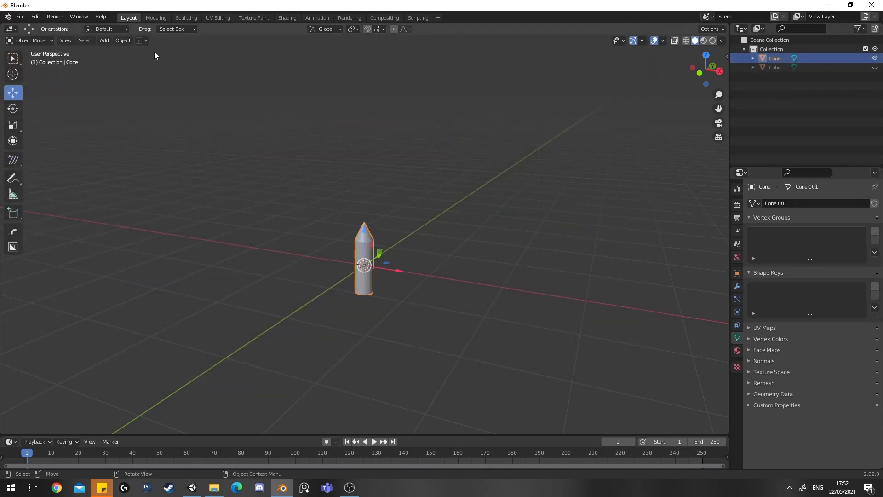
Export the selected cone as FBX over Cone.fbx in D:\Tutorials, limited to selected objects with Apply Scalings at FBX All
{"action": "left_click", "coordinate": [24, 17]}
{"action": "mouse_move", "coordinate": [37, 149]}
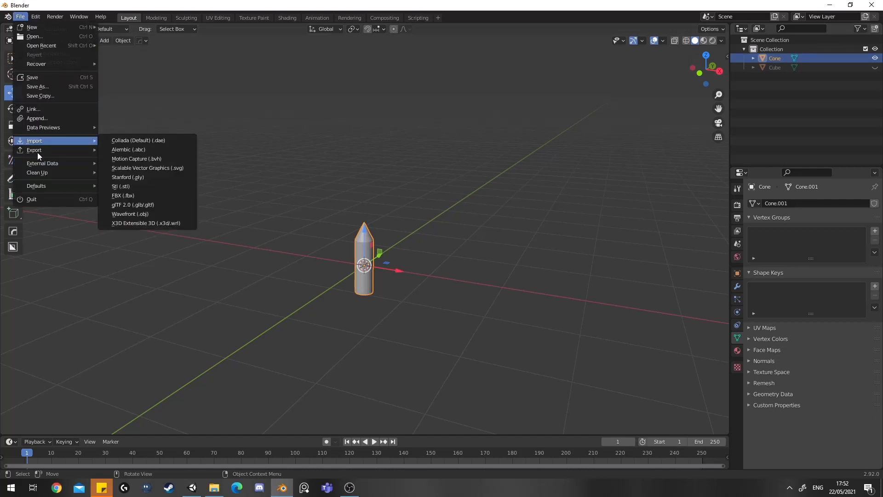
{"action": "left_click", "coordinate": [123, 204]}
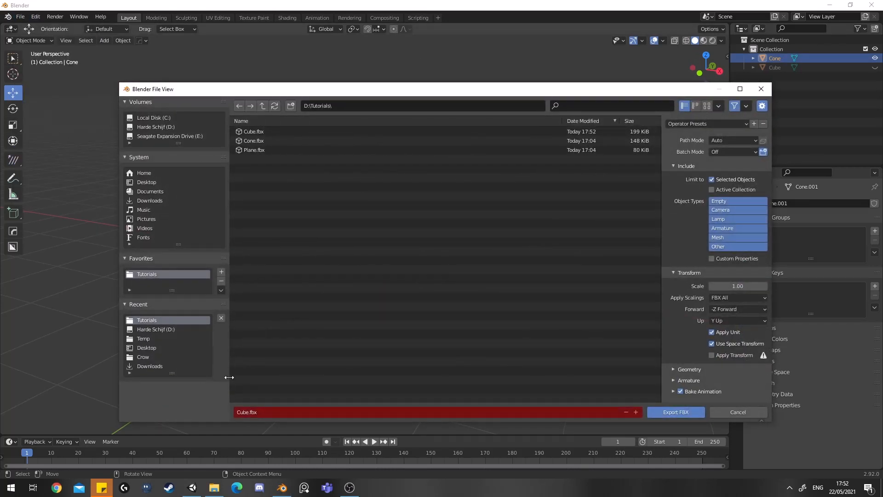
{"action": "left_click", "coordinate": [255, 140]}
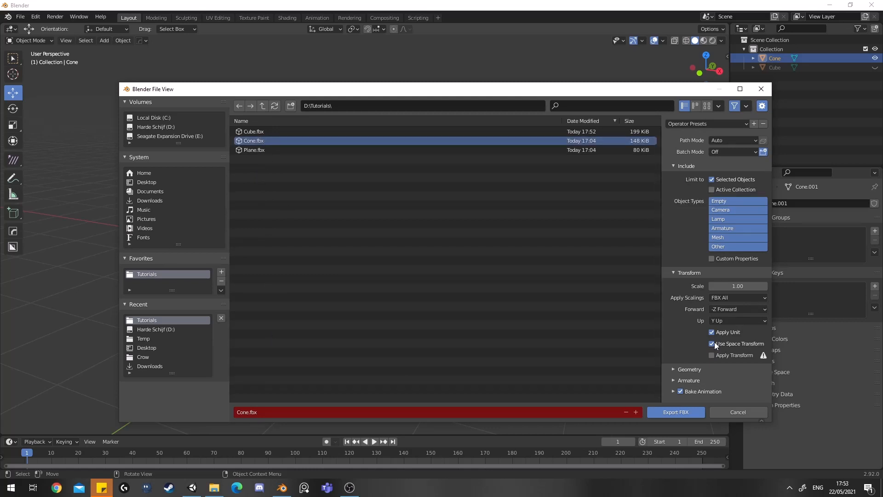
{"action": "left_click", "coordinate": [675, 412]}
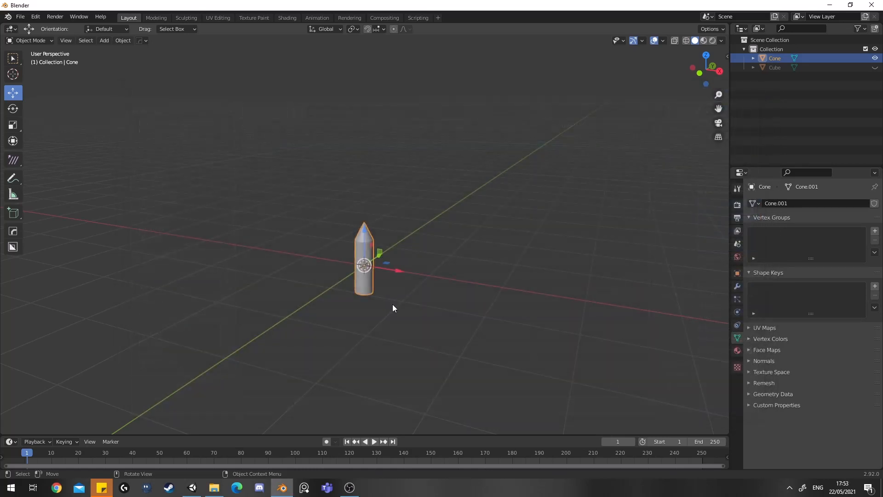
In Unity, enable Legacy Blend Shape Normals for the Cube and Plane models in DPS Tutorial and apply the import settings
{"action": "left_click", "coordinate": [328, 369]}
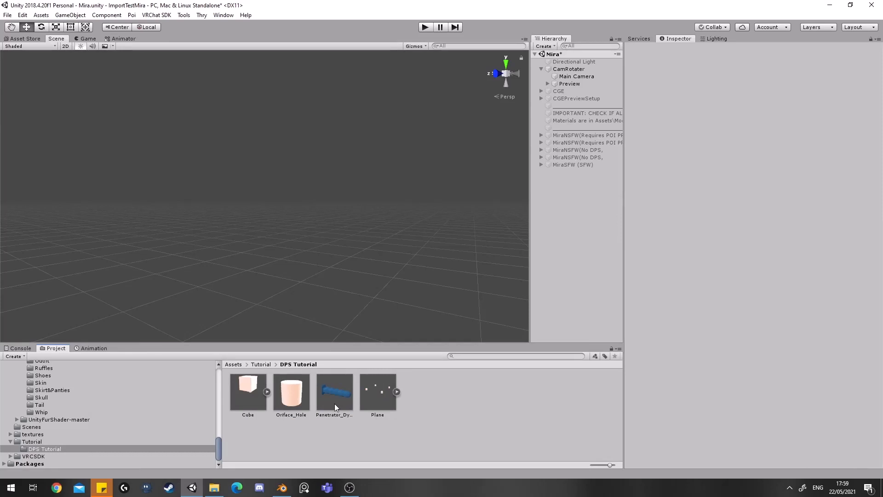
{"action": "left_click", "coordinate": [294, 402]}
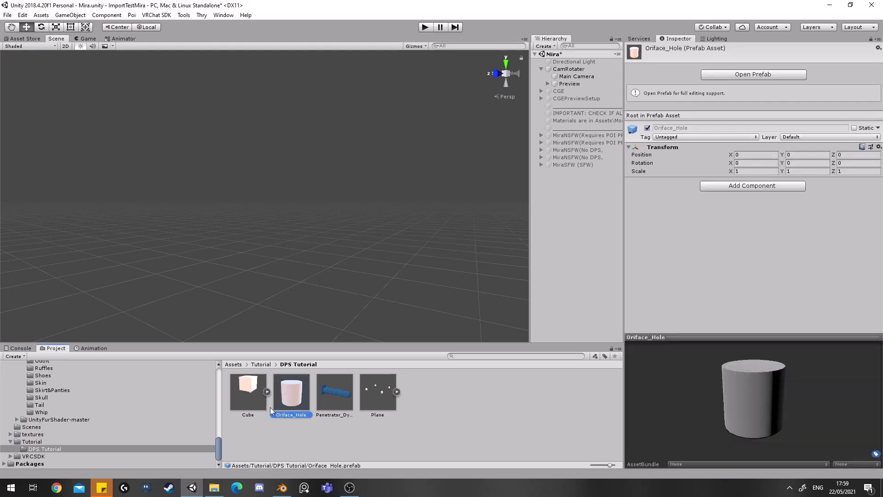
{"action": "left_click", "coordinate": [252, 397]}
{"action": "left_click", "coordinate": [381, 395], "text": "ctrl"}
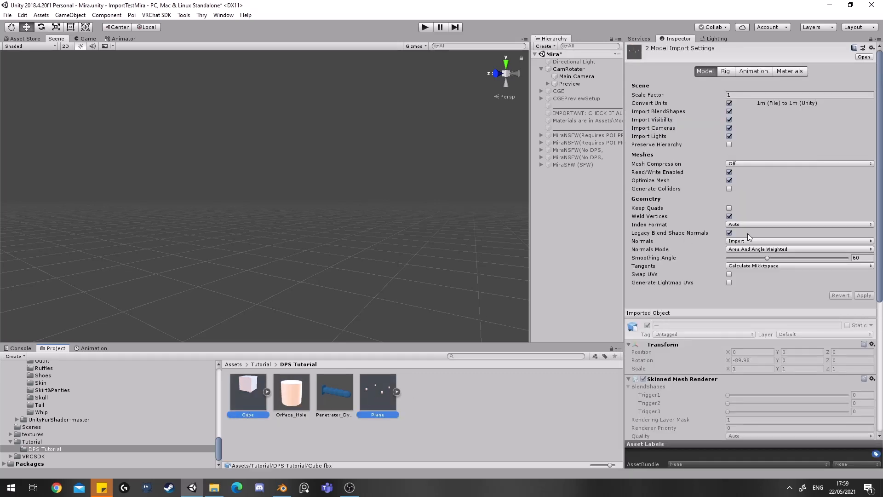
{"action": "left_click", "coordinate": [731, 232]}
{"action": "left_click", "coordinate": [731, 232]}
{"action": "left_click", "coordinate": [864, 297]}
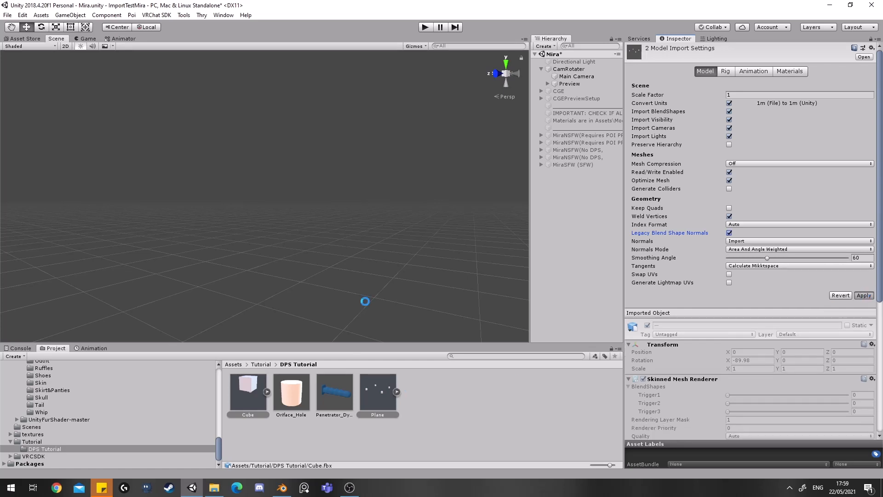
{"action": "left_click", "coordinate": [365, 302]}
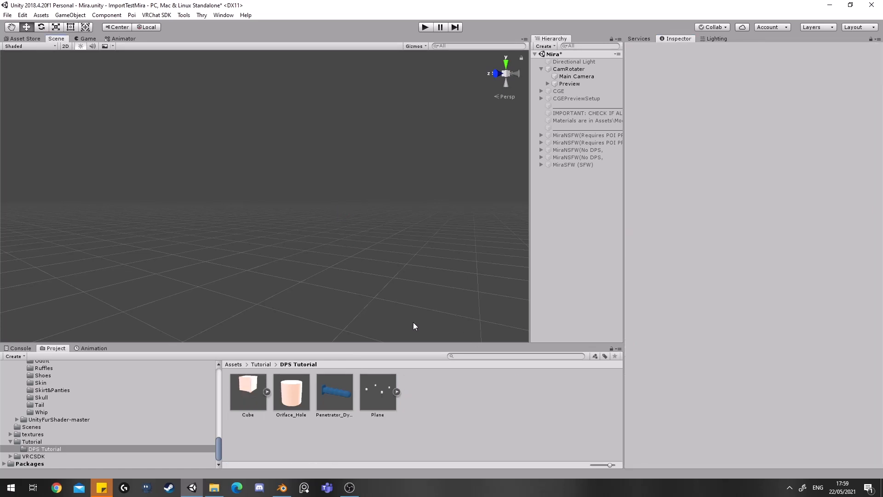
Add the Cube model from the DPS Tutorial folder to the Mira scene
{"action": "left_click_drag", "start_coordinate": [248, 391], "coordinate": [575, 172]}
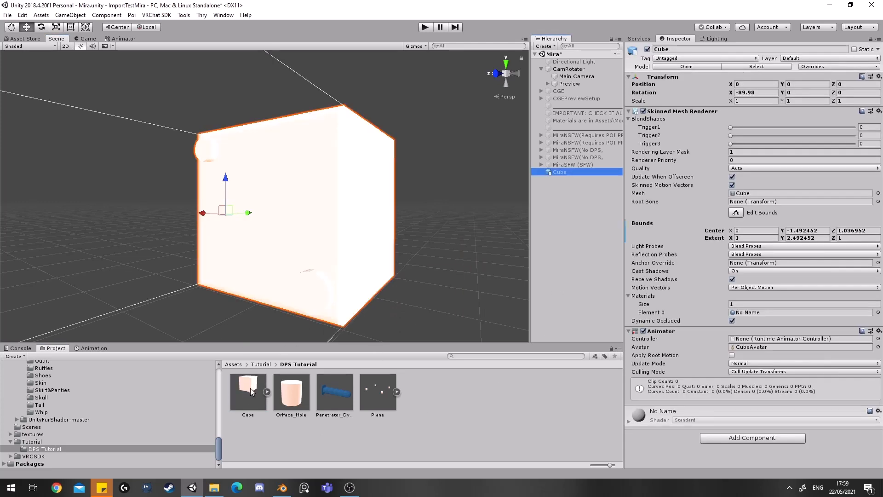
{"action": "scroll", "coordinate": [380, 141], "scroll_direction": "up", "scroll_amount": 4}
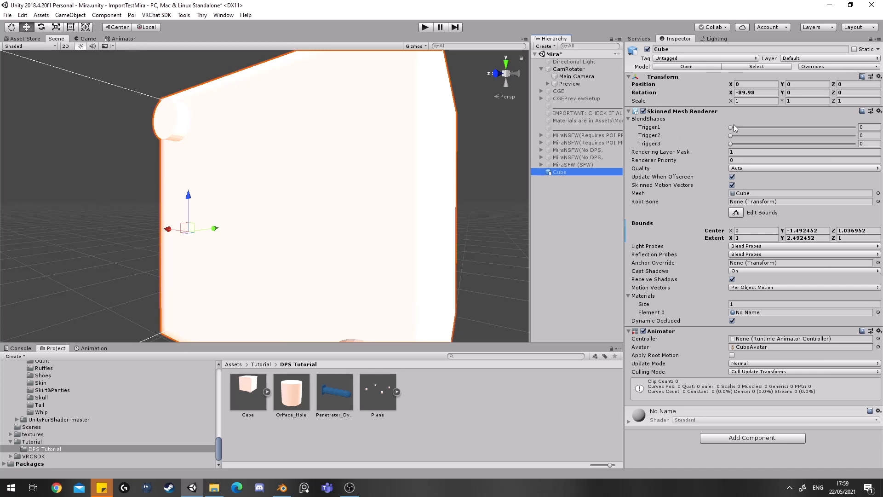
Set the cube's Trigger1, Trigger2 and Trigger3 blend shapes to 100
{"action": "left_click_drag", "start_coordinate": [733, 125], "coordinate": [855, 127]}
{"action": "left_click_drag", "start_coordinate": [734, 137], "coordinate": [786, 137]}
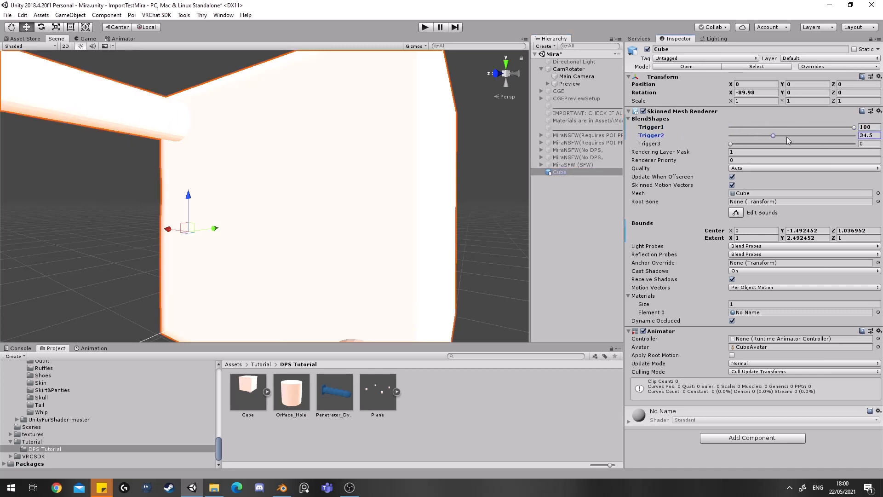
{"action": "scroll", "coordinate": [354, 127], "scroll_direction": "down", "scroll_amount": 4}
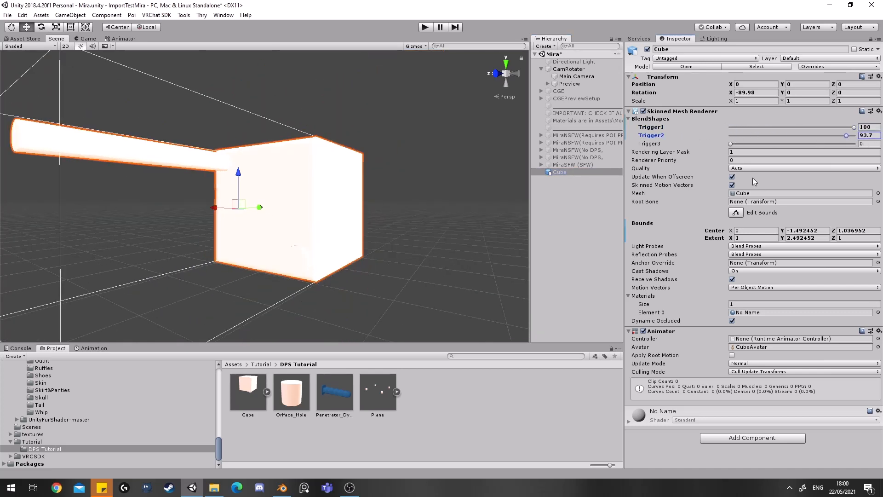
{"action": "left_click_drag", "start_coordinate": [731, 143], "coordinate": [860, 143]}
{"action": "scroll", "coordinate": [473, 124], "scroll_direction": "up", "scroll_amount": 5}
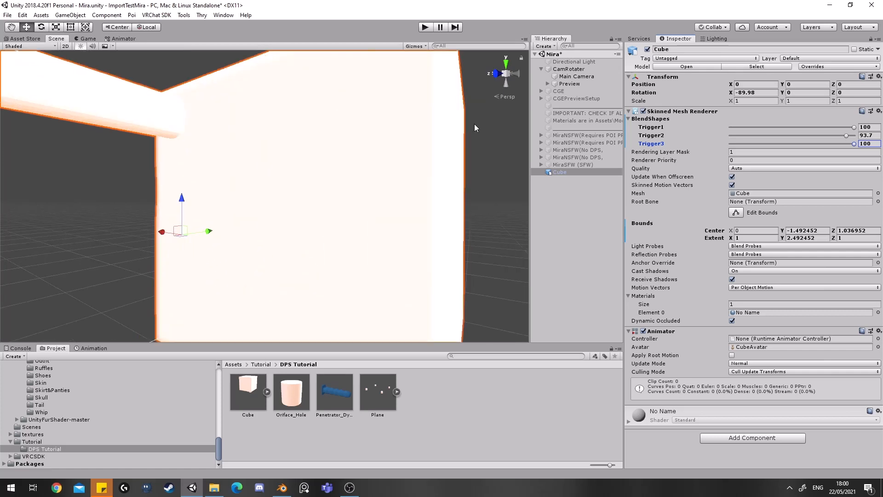
{"action": "middle_click_drag", "start_coordinate": [220, 185], "coordinate": [295, 190]}
{"action": "left_click_drag", "start_coordinate": [848, 136], "coordinate": [859, 137]}
Examine the cube's two extended knobs from several angles
{"action": "right_click_drag", "start_coordinate": [298, 197], "coordinate": [415, 211]}
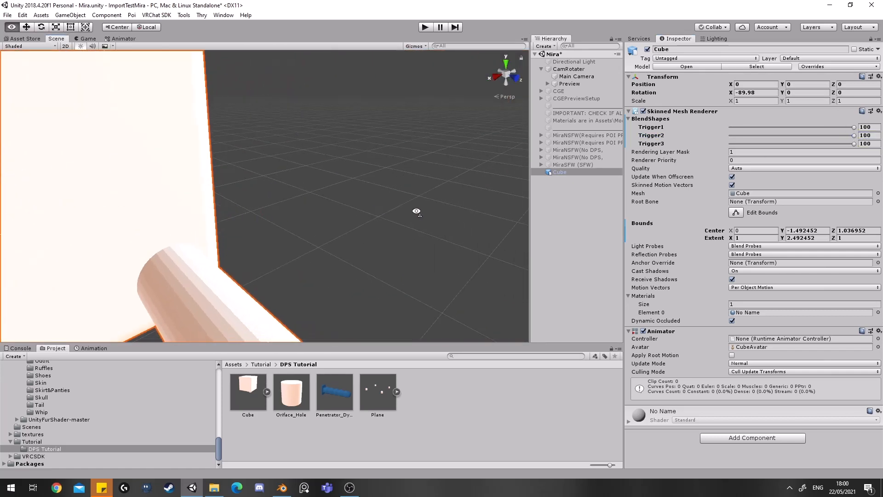
{"action": "middle_click_drag", "start_coordinate": [276, 164], "coordinate": [319, 181]}
{"action": "right_click_drag", "start_coordinate": [331, 189], "coordinate": [460, 272]}
{"action": "middle_click_drag", "start_coordinate": [263, 276], "coordinate": [302, 253]}
{"action": "scroll", "coordinate": [301, 253], "scroll_direction": "down", "scroll_amount": 2}
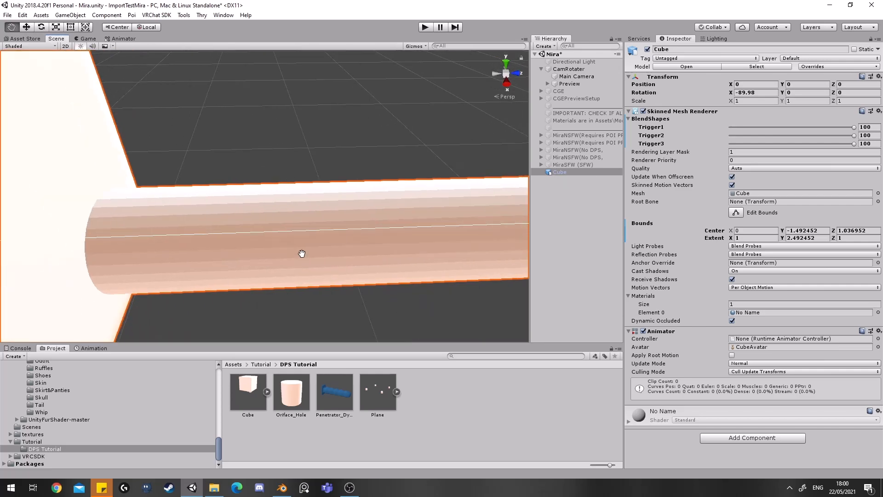
{"action": "right_click_drag", "start_coordinate": [301, 252], "coordinate": [356, 272]}
{"action": "scroll", "coordinate": [329, 257], "scroll_direction": "up", "scroll_amount": 2}
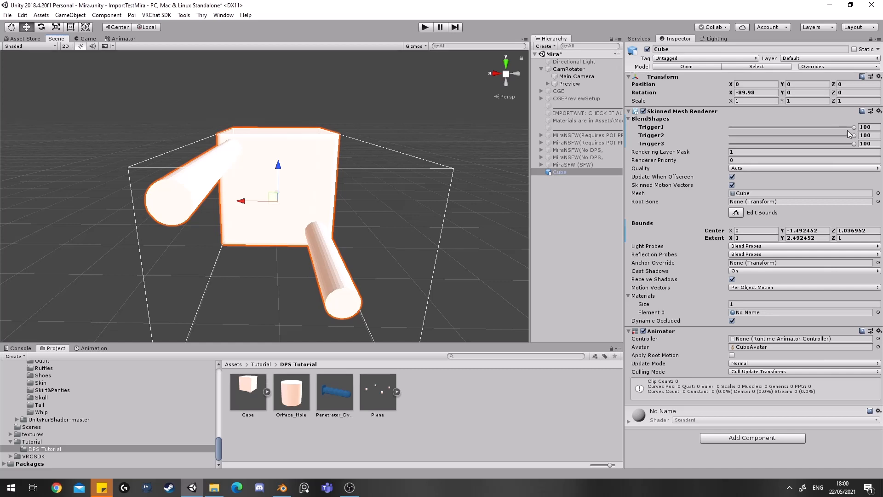
Reset the cube's Trigger1, Trigger2 and Trigger3 blend shapes to 0 and deselect the cube
{"action": "left_click_drag", "start_coordinate": [852, 128], "coordinate": [722, 129]}
{"action": "left_click_drag", "start_coordinate": [853, 136], "coordinate": [724, 144]}
{"action": "left_click", "coordinate": [398, 110]}
{"action": "right_click_drag", "start_coordinate": [399, 109], "coordinate": [338, 177]}
{"action": "right_click_drag", "start_coordinate": [392, 238], "coordinate": [400, 230]}
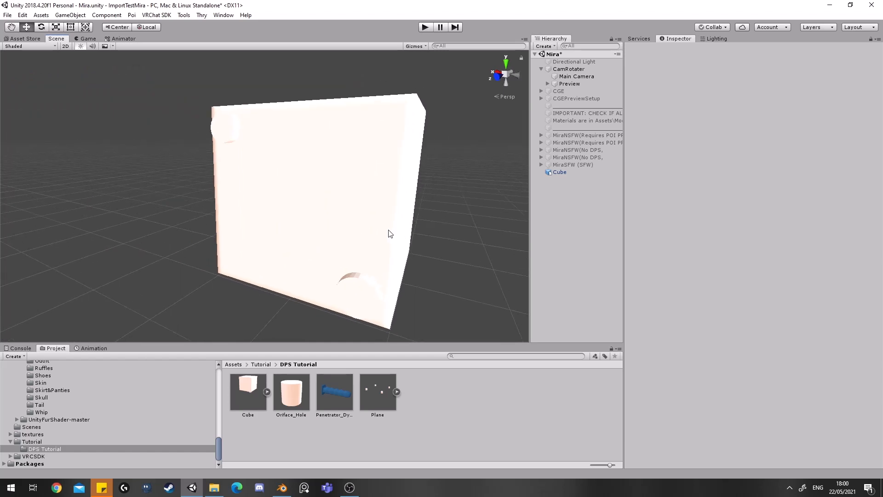
{"action": "right_click", "coordinate": [430, 411]}
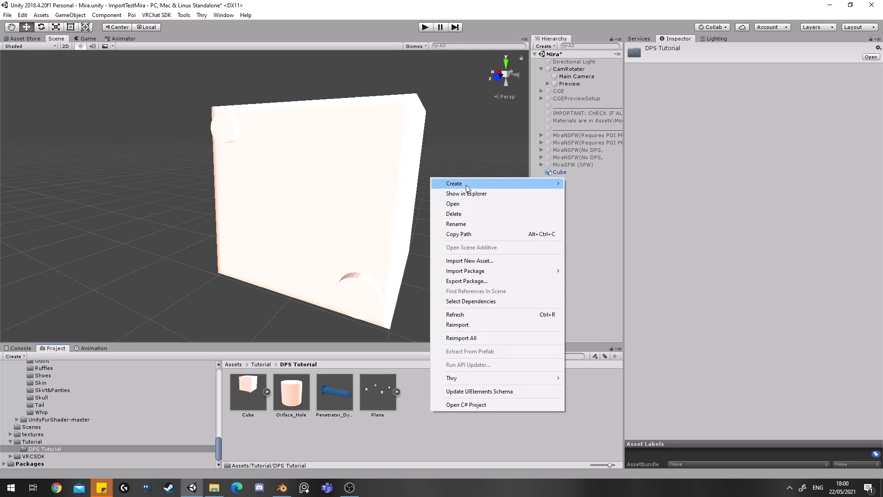
{"action": "mouse_move", "coordinate": [466, 188]}
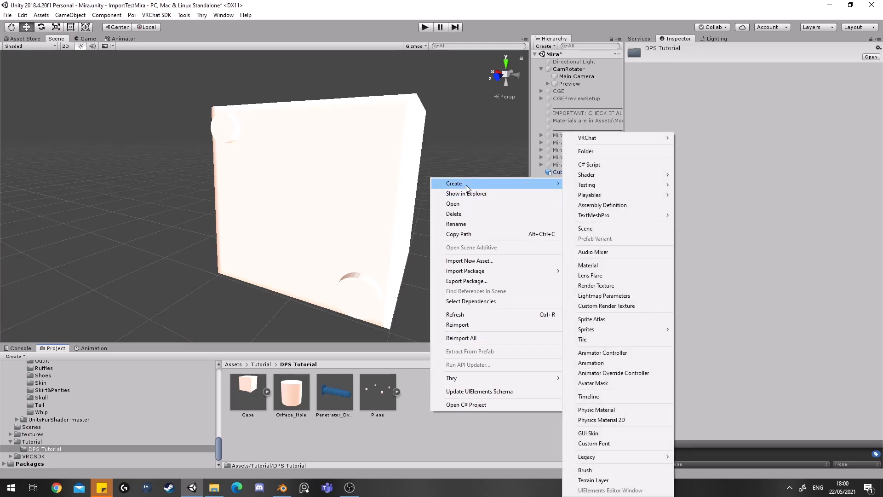
{"action": "left_click", "coordinate": [468, 161]}
Add the Oriface_Hole prefab to the scene root and move it in front of the cube to about Z 1.28
{"action": "left_click", "coordinate": [292, 391]}
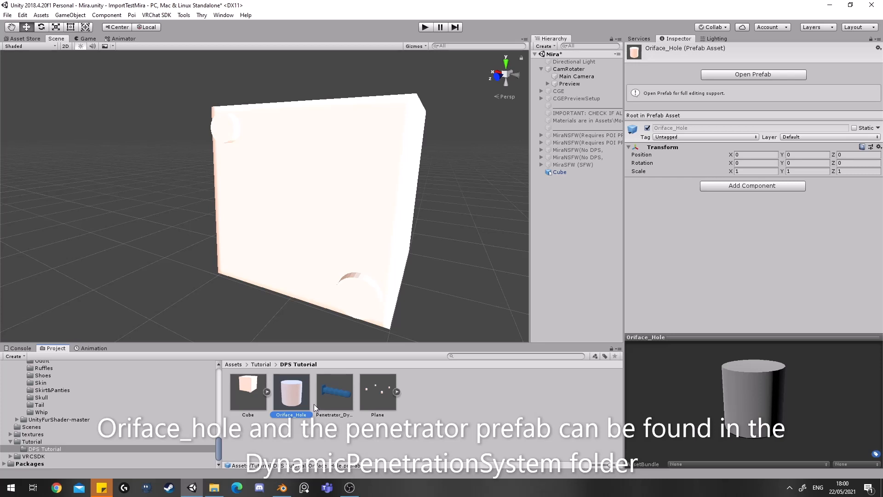
{"action": "left_click_drag", "start_coordinate": [314, 404], "coordinate": [568, 276]}
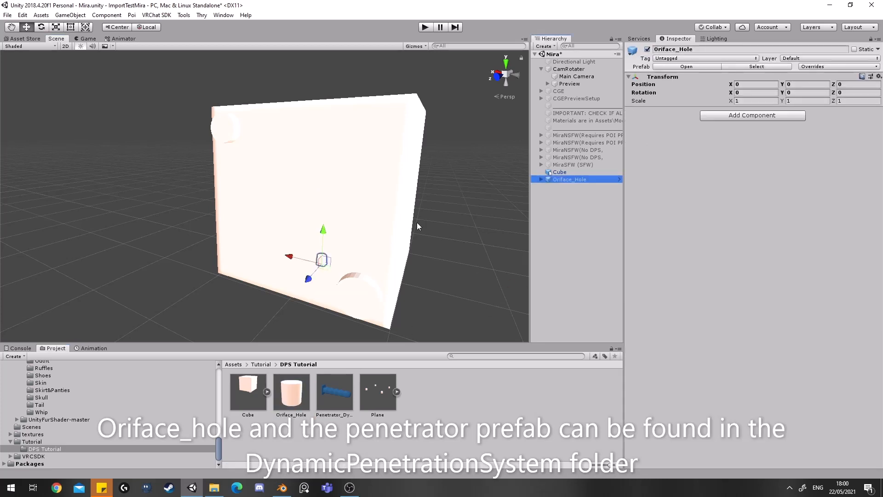
{"action": "left_click_drag", "start_coordinate": [308, 278], "coordinate": [229, 312]}
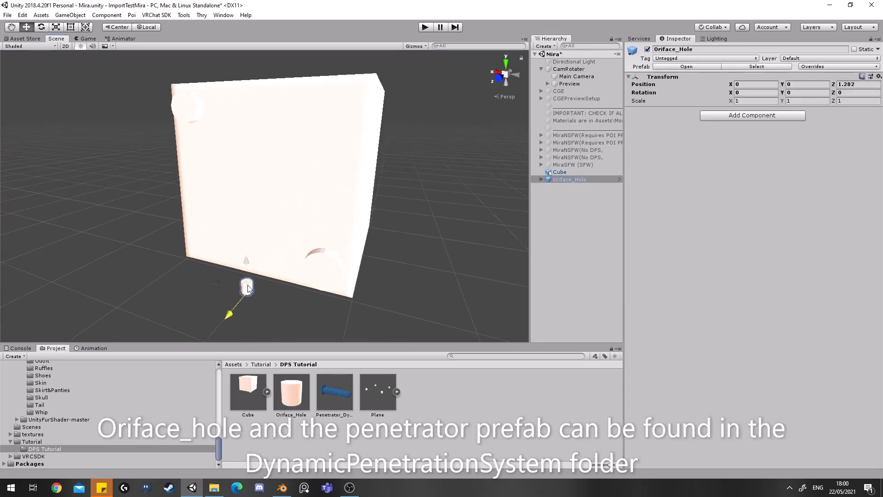
{"action": "right_click_drag", "start_coordinate": [228, 313], "coordinate": [776, 134]}
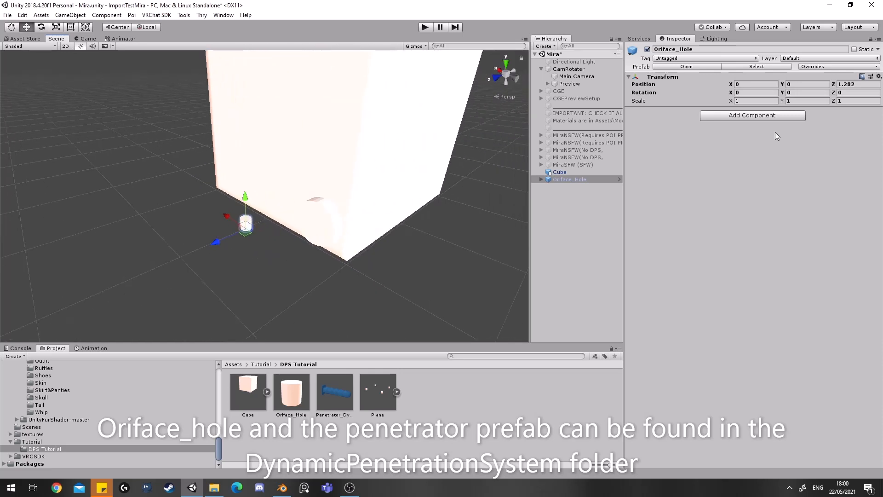
Set the Oriface_Hole object's X rotation to -90 and raise it to about Y 0.93
{"action": "left_click", "coordinate": [744, 94]}
{"action": "type", "text": "-90"}
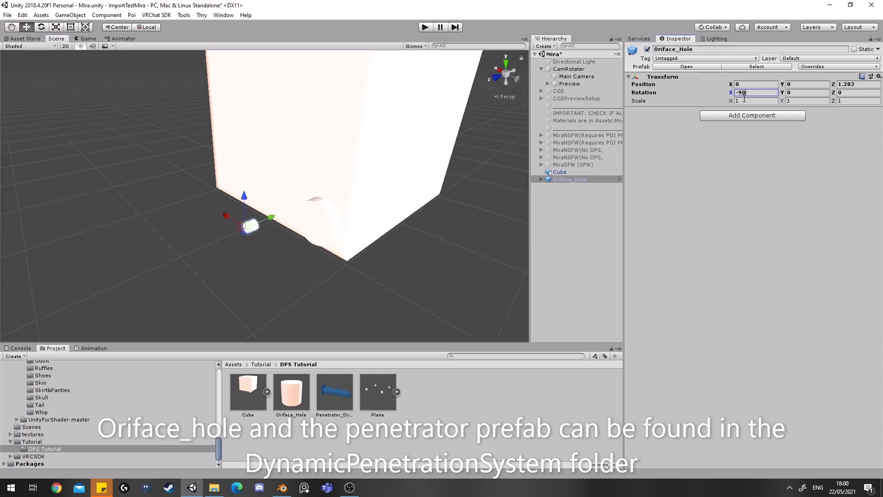
{"action": "left_click_drag", "start_coordinate": [245, 198], "coordinate": [239, 76]}
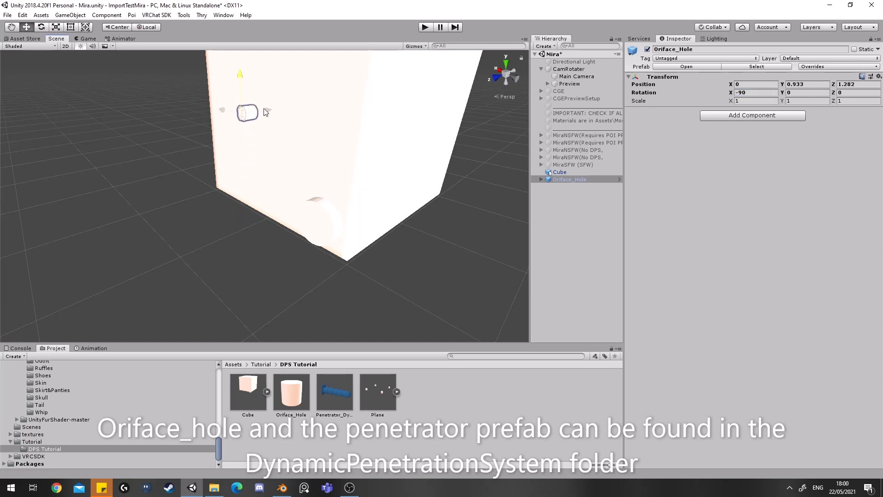
Fine-tune the Oriface_Hole object's position at the middle of the cube's front face and deselect it
{"action": "middle_click_drag", "start_coordinate": [239, 76], "coordinate": [290, 146]}
{"action": "key", "text": "f"}
{"action": "left_click_drag", "start_coordinate": [289, 193], "coordinate": [438, 143]}
{"action": "left_click_drag", "start_coordinate": [311, 183], "coordinate": [311, 192]}
{"action": "right_click_drag", "start_coordinate": [165, 151], "coordinate": [153, 194]}
{"action": "left_click", "coordinate": [153, 195]}
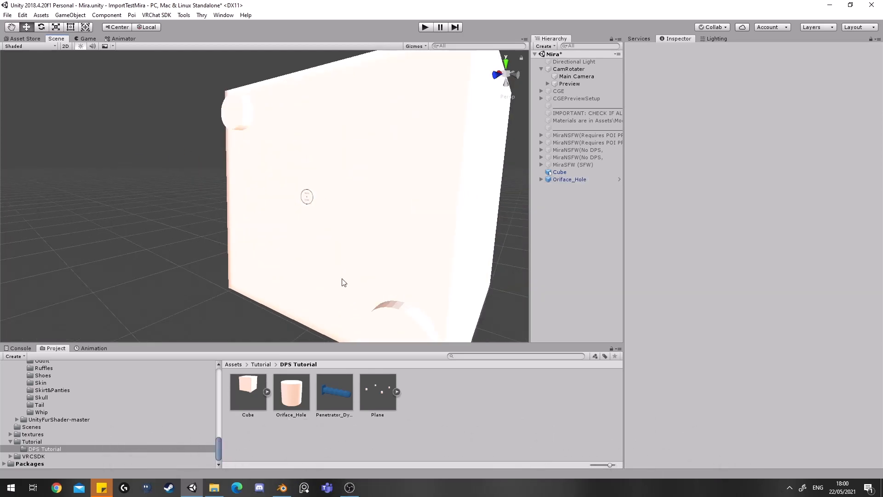
Create a new material in the DPS Tutorial folder with its default name and assign it to the cube
{"action": "right_click", "coordinate": [406, 413]}
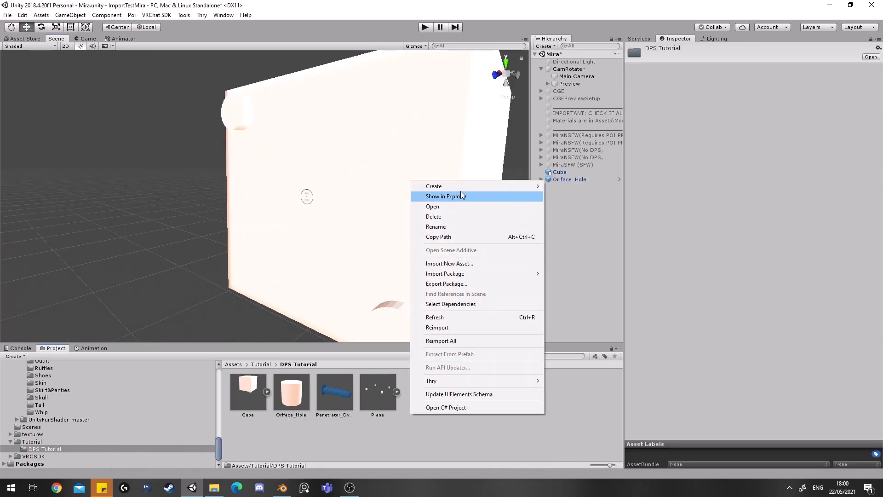
{"action": "mouse_move", "coordinate": [462, 188]}
{"action": "left_click", "coordinate": [587, 266]}
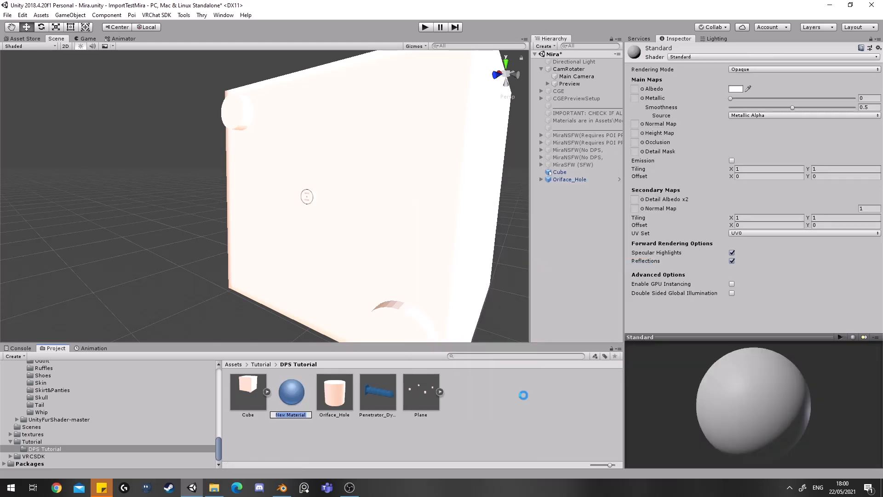
{"action": "left_click_drag", "start_coordinate": [296, 412], "coordinate": [362, 210]}
Change the new material's shader to Poiyomi Pro from the .poiyomi group
{"action": "left_click", "coordinate": [713, 56]}
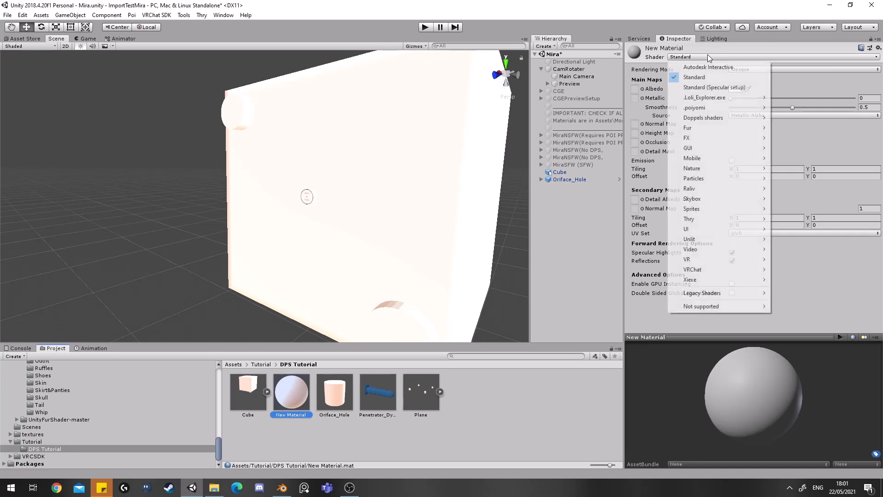
{"action": "mouse_move", "coordinate": [707, 109]}
{"action": "left_click", "coordinate": [805, 118]}
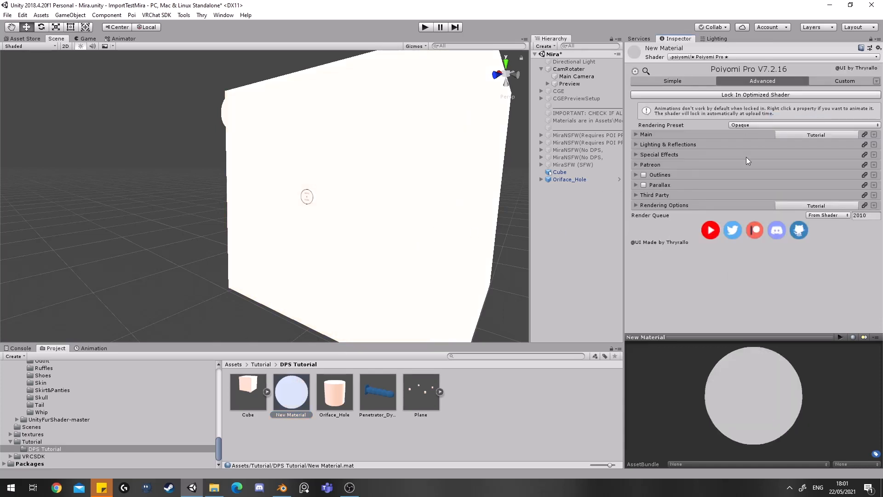
Set the material's main Color & Alpha to dark red, hexadecimal B52727
{"action": "left_click", "coordinate": [659, 134]}
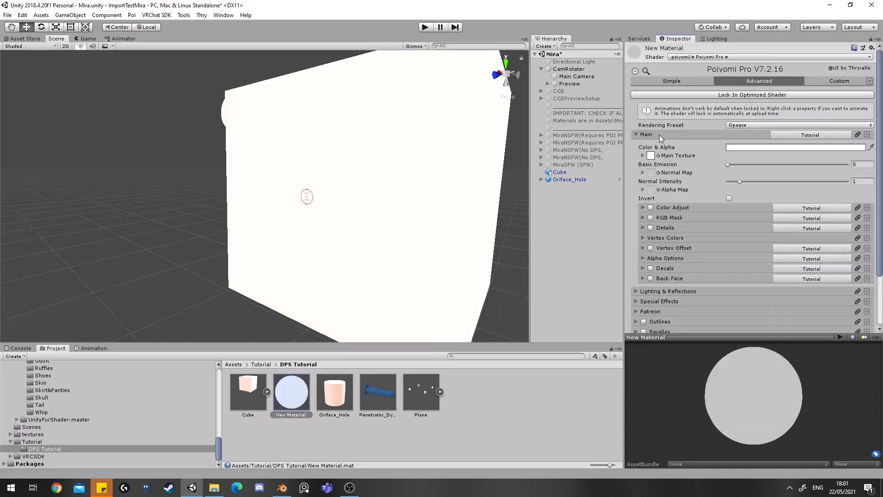
{"action": "left_click", "coordinate": [742, 146]}
{"action": "mouse_move", "coordinate": [577, 155]}
{"action": "left_mouse_down"}
{"action": "mouse_move", "coordinate": [569, 156]}
{"action": "mouse_move", "coordinate": [613, 142]}
{"action": "left_mouse_up"}
{"action": "scroll", "coordinate": [687, 134], "scroll_direction": "down", "scroll_amount": 3}
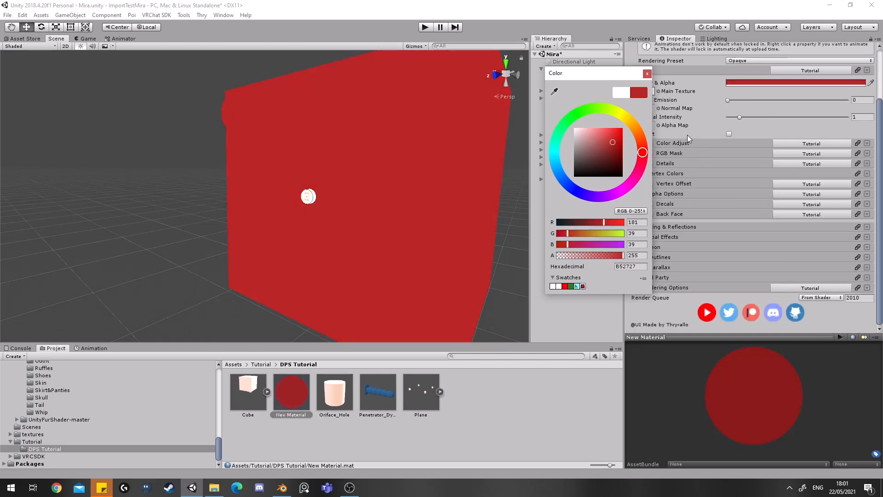
{"action": "left_click", "coordinate": [701, 177]}
{"action": "left_click", "coordinate": [701, 178]}
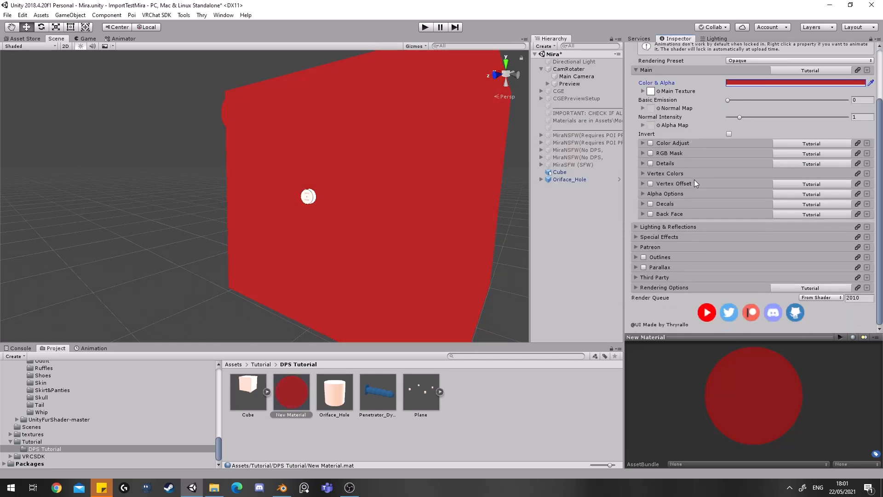
Enable Metallics (Deprecated) in the material's Lighting & Reflections, raise its metallic and smoothness sliders, and deselect the material
{"action": "left_click", "coordinate": [638, 236]}
{"action": "scroll", "coordinate": [698, 271], "scroll_direction": "down", "scroll_amount": 3}
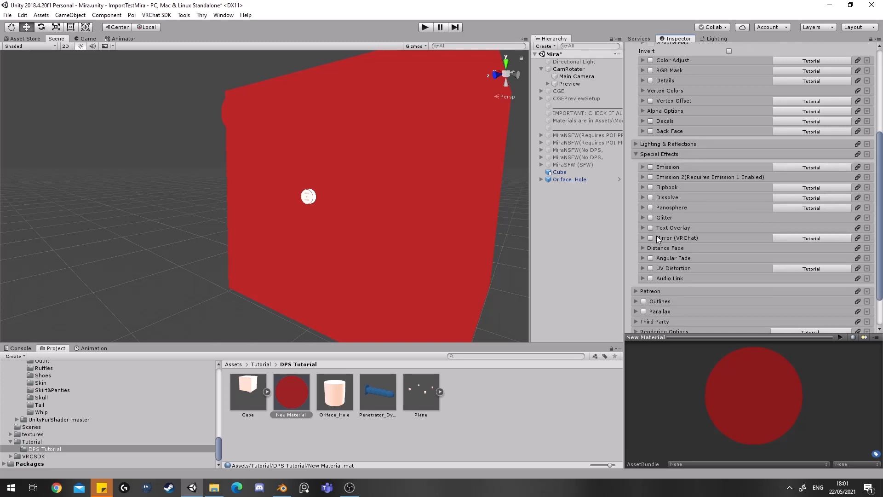
{"action": "left_click", "coordinate": [638, 145]}
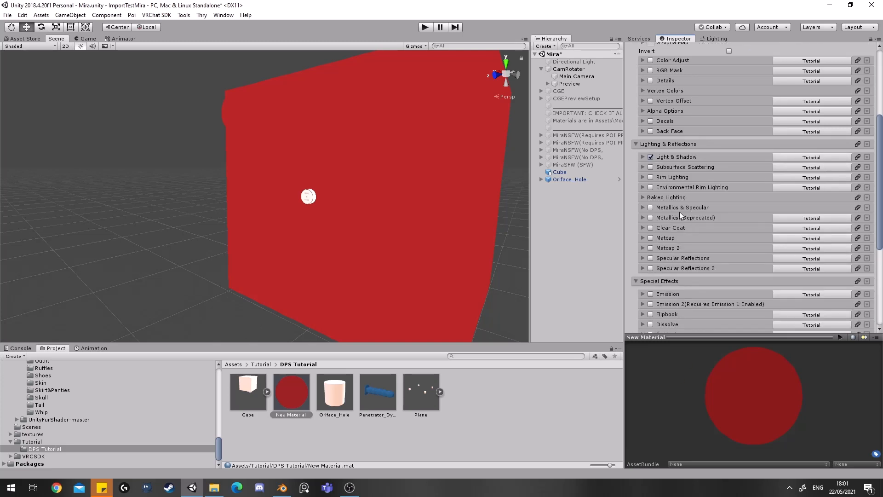
{"action": "left_click", "coordinate": [650, 217]}
{"action": "left_click", "coordinate": [642, 217]}
{"action": "left_click_drag", "start_coordinate": [758, 271], "coordinate": [833, 271]}
{"action": "left_click", "coordinate": [729, 288]}
{"action": "left_click_drag", "start_coordinate": [760, 297], "coordinate": [849, 271]}
{"action": "left_click", "coordinate": [728, 289]}
{"action": "middle_click_drag", "start_coordinate": [422, 218], "coordinate": [385, 276]}
{"action": "left_click", "coordinate": [522, 272]}
Unpack the Cube and Oriface_Hole prefabs and make Oriface_Hole a child of Cube
{"action": "middle_click_drag", "start_coordinate": [504, 311], "coordinate": [465, 256]}
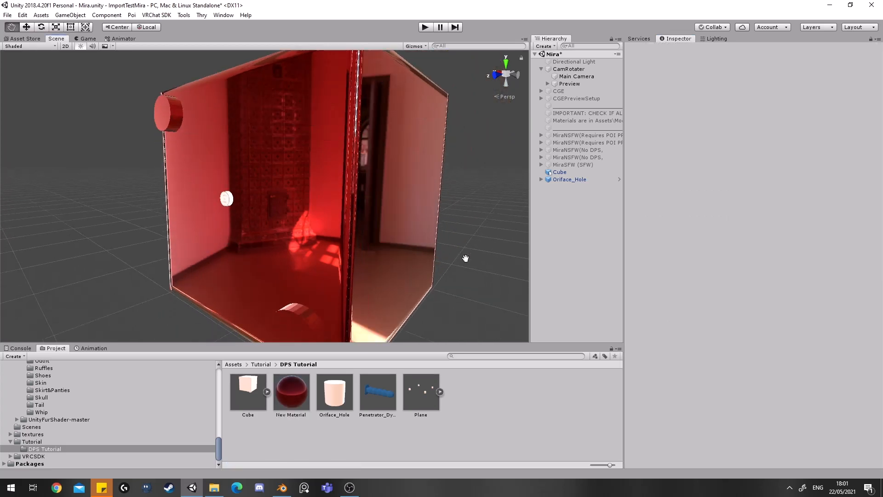
{"action": "middle_click_drag", "start_coordinate": [354, 275], "coordinate": [387, 237]}
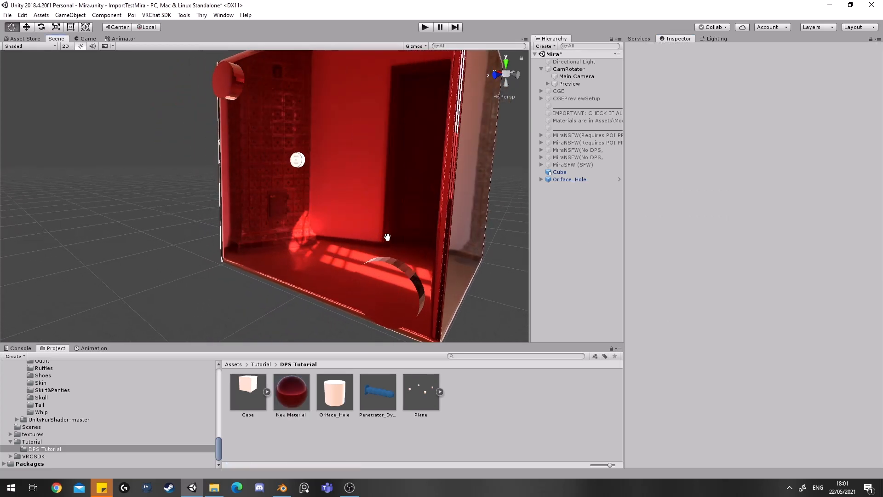
{"action": "scroll", "coordinate": [387, 237], "scroll_direction": "down", "scroll_amount": 2}
{"action": "left_click", "coordinate": [559, 178]}
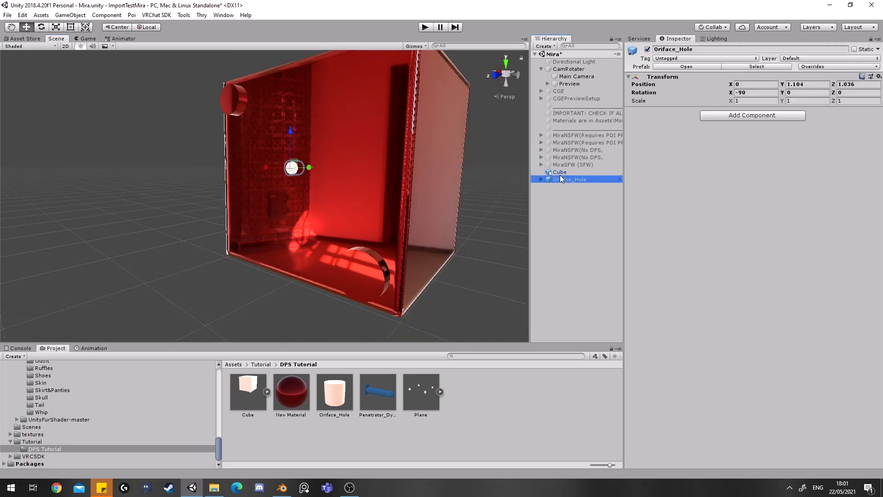
{"action": "left_click", "coordinate": [560, 174], "text": "shift"}
{"action": "right_click", "coordinate": [559, 172]}
{"action": "left_click", "coordinate": [612, 251]}
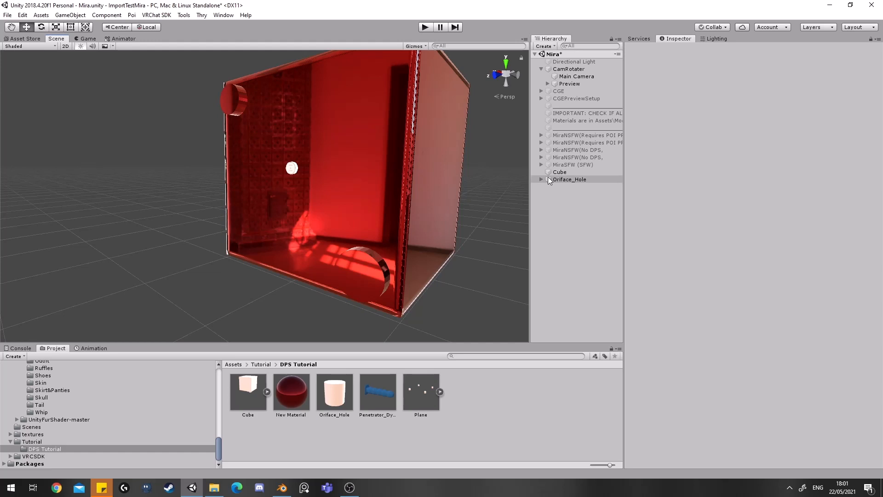
{"action": "mouse_move", "coordinate": [564, 179]}
{"action": "left_mouse_down"}
{"action": "mouse_move", "coordinate": [569, 188]}
{"action": "mouse_move", "coordinate": [560, 173]}
{"action": "left_mouse_up"}
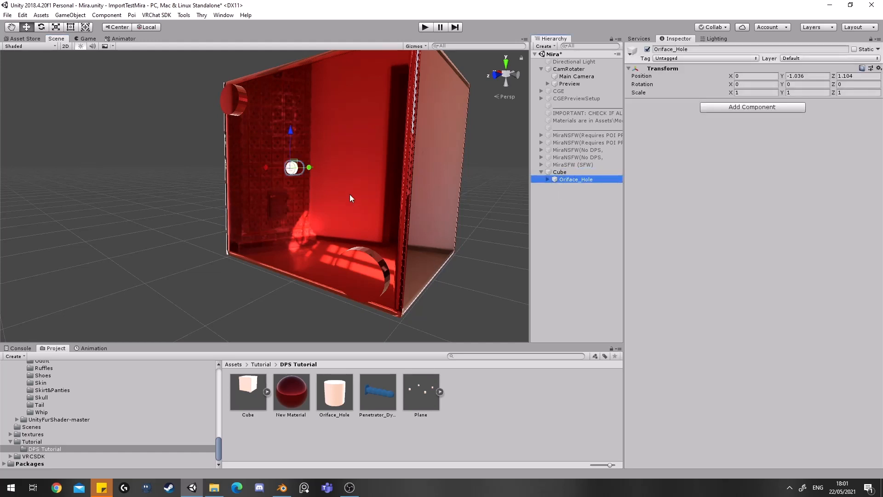
{"action": "left_click", "coordinate": [466, 278]}
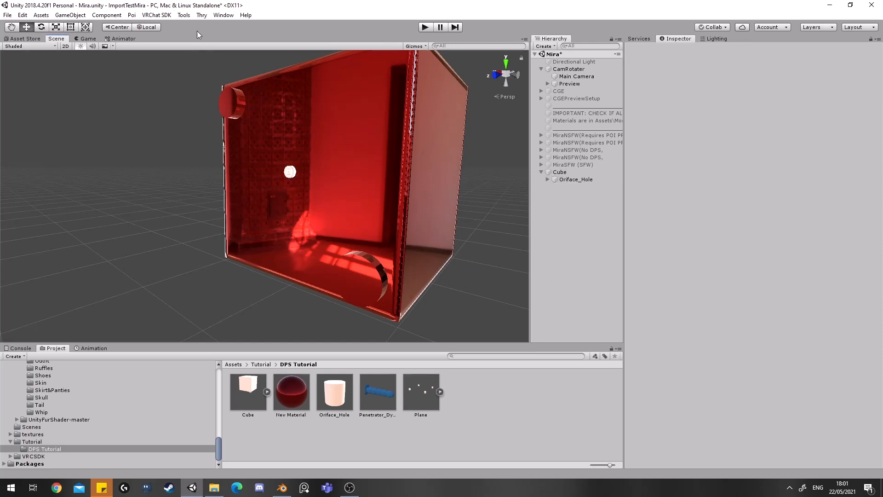
Open Raliv's Orifice Setup tool and assign Cube as the orifice object
{"action": "left_click", "coordinate": [184, 15]}
{"action": "mouse_move", "coordinate": [203, 26]}
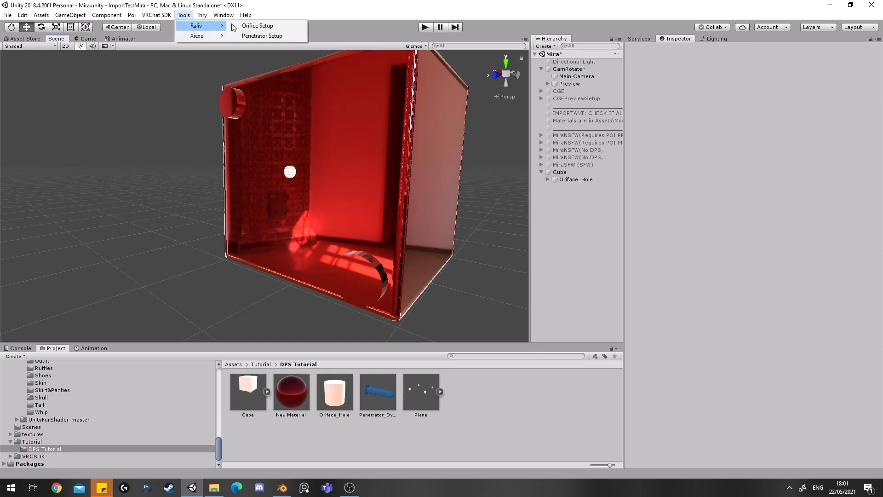
{"action": "left_click", "coordinate": [258, 26]}
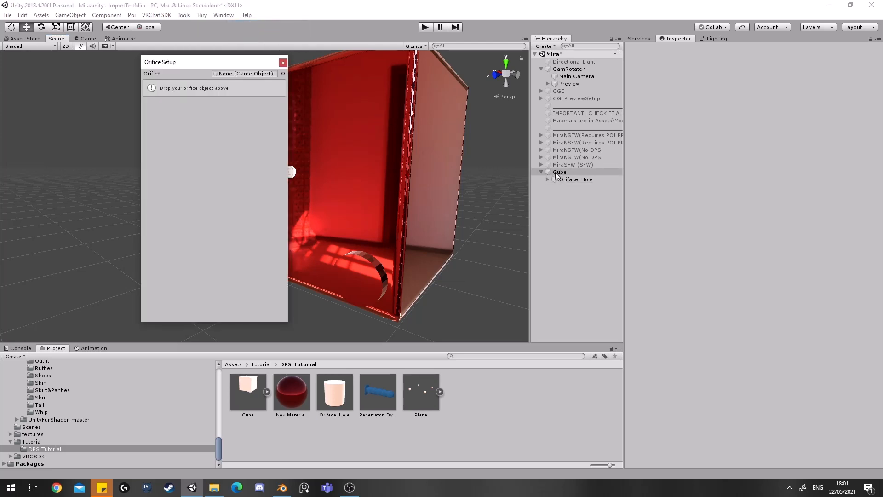
{"action": "left_click_drag", "start_coordinate": [549, 171], "coordinate": [239, 75]}
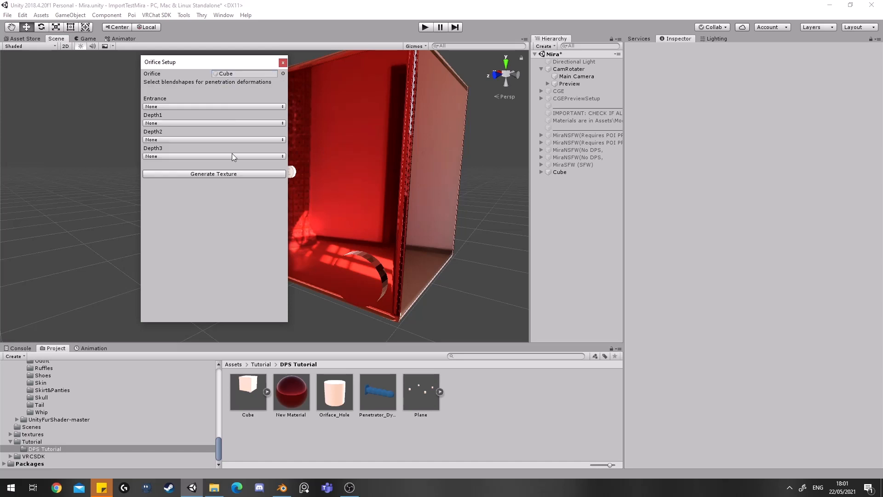
Assign the blendshapes Trigger1 to Entrance, Trigger2 to Depth1 and Trigger3 to Depth2, and generate the texture
{"action": "left_click", "coordinate": [168, 107]}
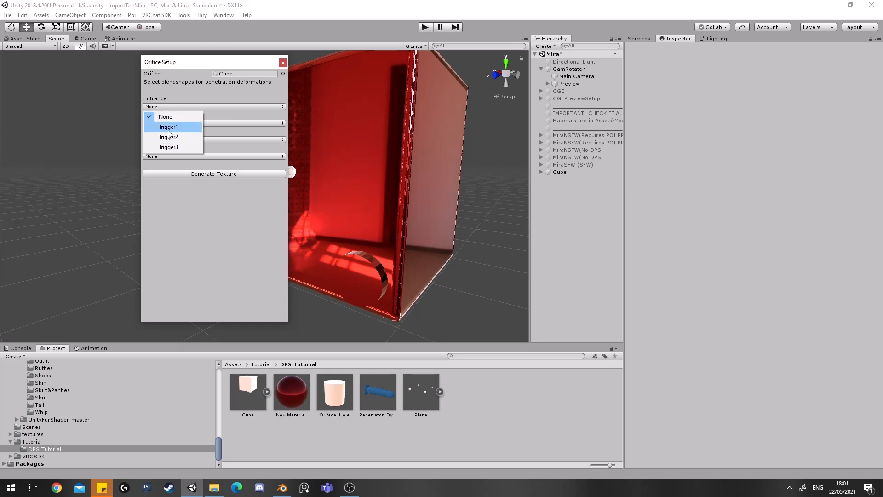
{"action": "left_click", "coordinate": [169, 127]}
{"action": "left_click", "coordinate": [178, 123]}
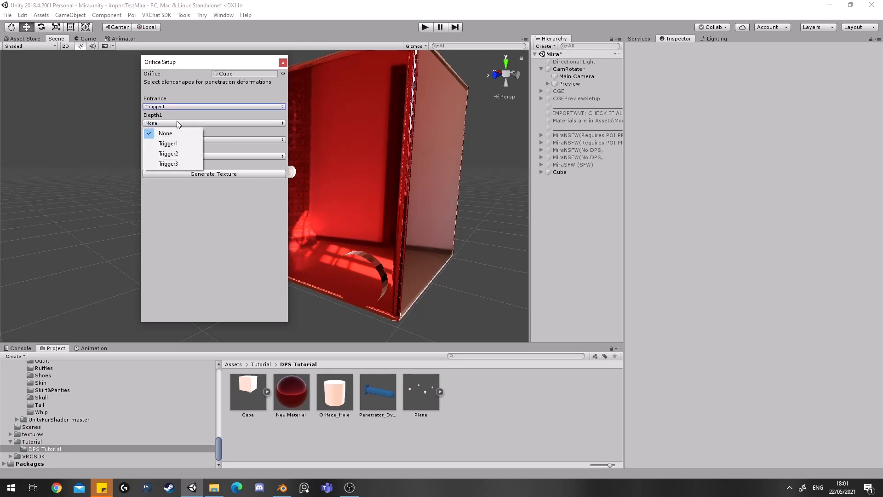
{"action": "left_click", "coordinate": [180, 153]}
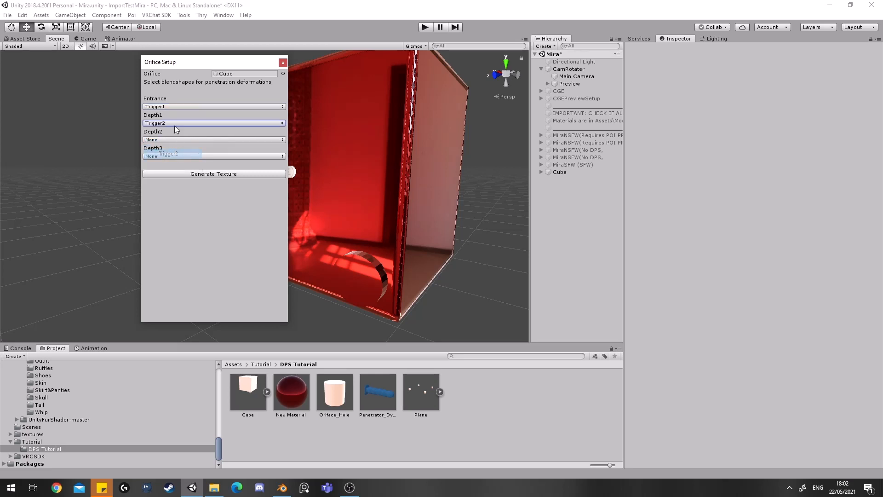
{"action": "left_click", "coordinate": [175, 140]}
{"action": "left_click", "coordinate": [171, 180]}
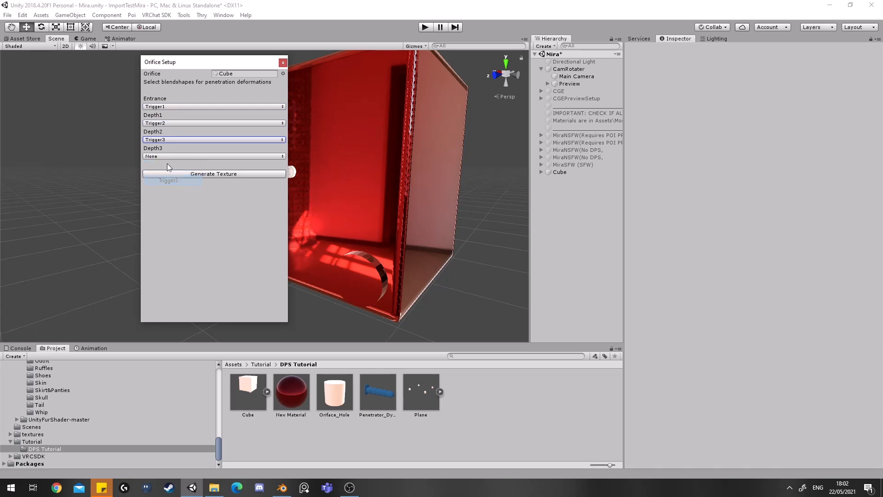
{"action": "left_click", "coordinate": [173, 142]}
{"action": "left_click", "coordinate": [175, 134]}
{"action": "left_click", "coordinate": [234, 173]}
{"action": "key", "text": "Return"}
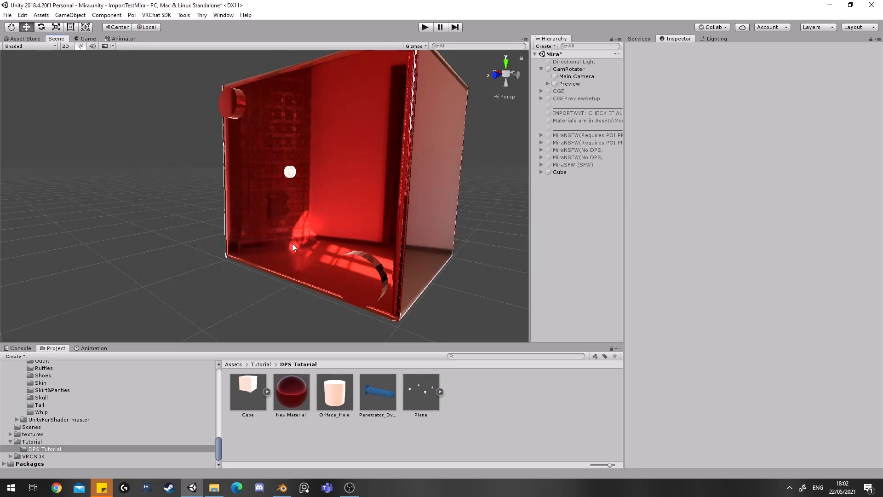
Enable Oriface under the third-party Raliv Dynamic Penetration System settings of New Material and deselect the material
{"action": "left_click", "coordinate": [286, 387]}
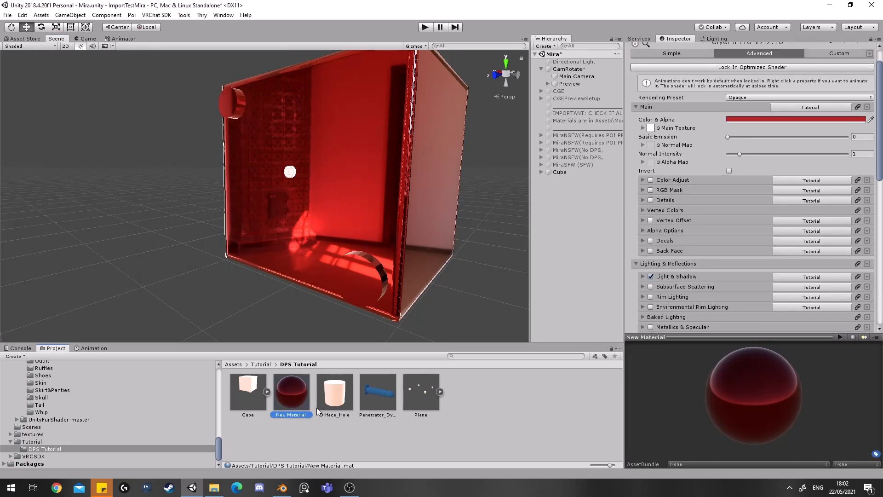
{"action": "scroll", "coordinate": [663, 253], "scroll_direction": "down", "scroll_amount": 10}
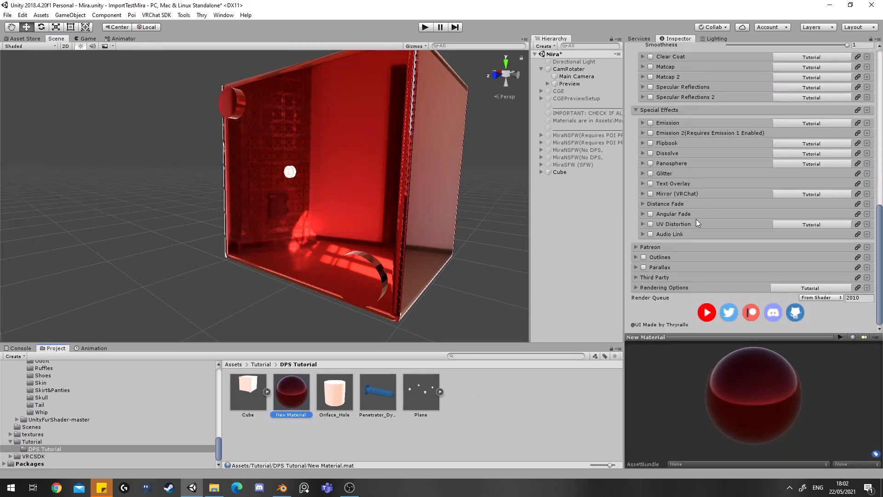
{"action": "left_click", "coordinate": [655, 277]}
{"action": "left_click", "coordinate": [641, 271]}
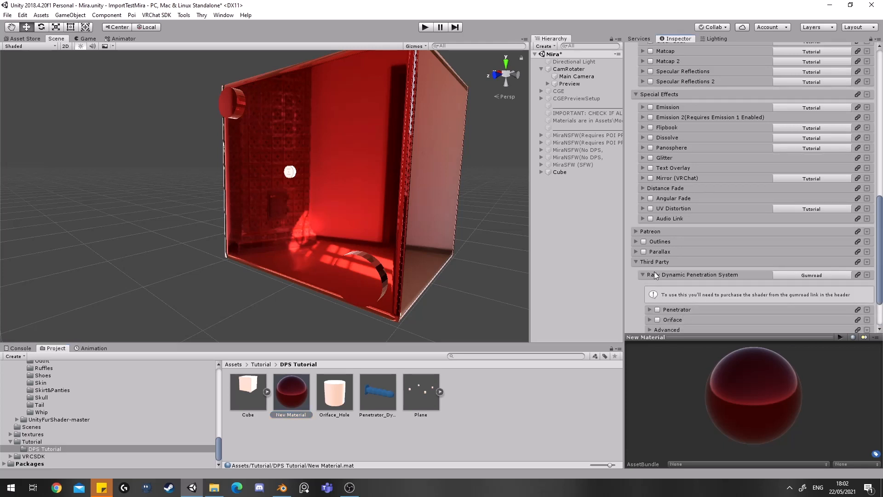
{"action": "left_click", "coordinate": [650, 261]}
{"action": "left_click", "coordinate": [657, 261]}
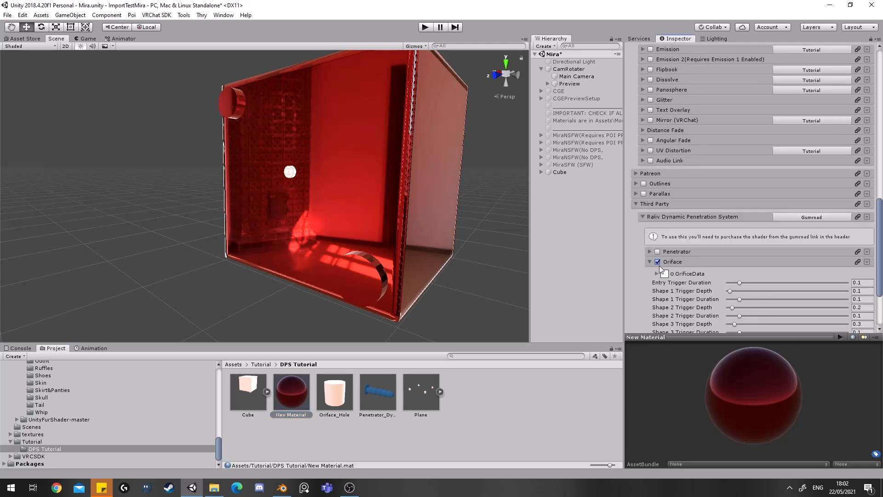
{"action": "scroll", "coordinate": [673, 273], "scroll_direction": "down", "scroll_amount": 3}
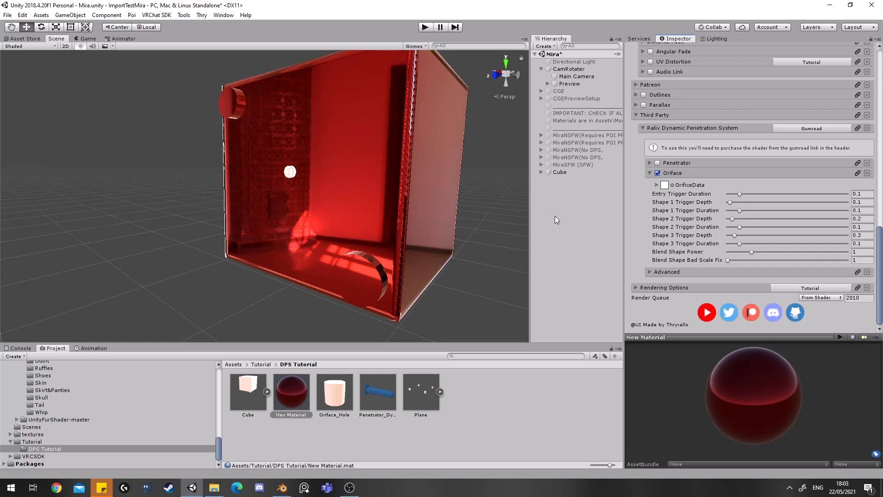
{"action": "left_click", "coordinate": [526, 217]}
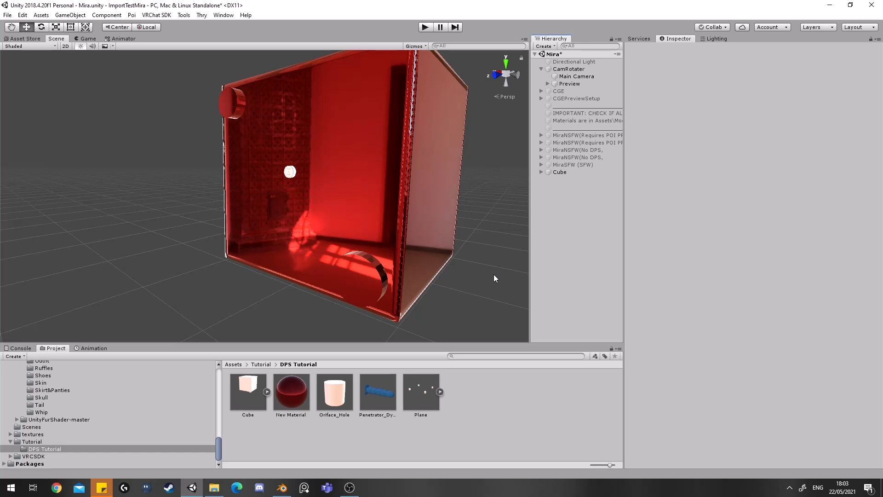
Add the Penetrator_DynamicBones prefab to the scene and unpack it completely
{"action": "left_click_drag", "start_coordinate": [377, 391], "coordinate": [365, 297]}
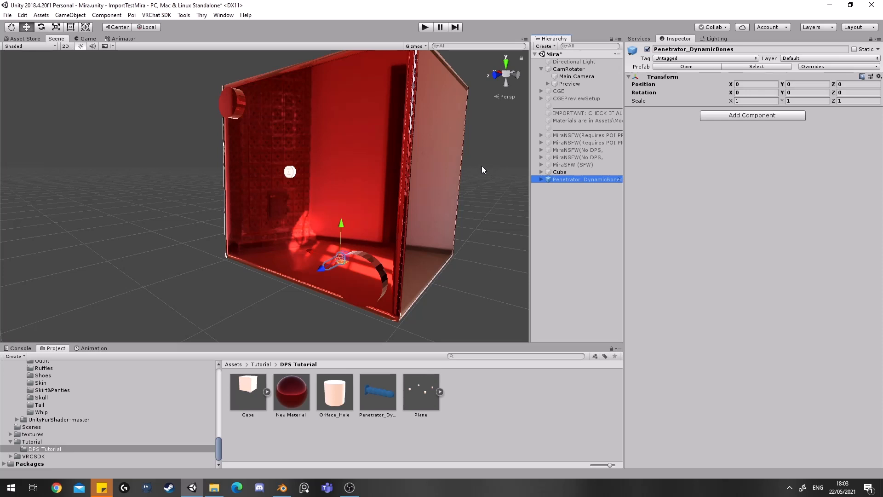
{"action": "right_click_drag", "start_coordinate": [335, 267], "coordinate": [337, 267]}
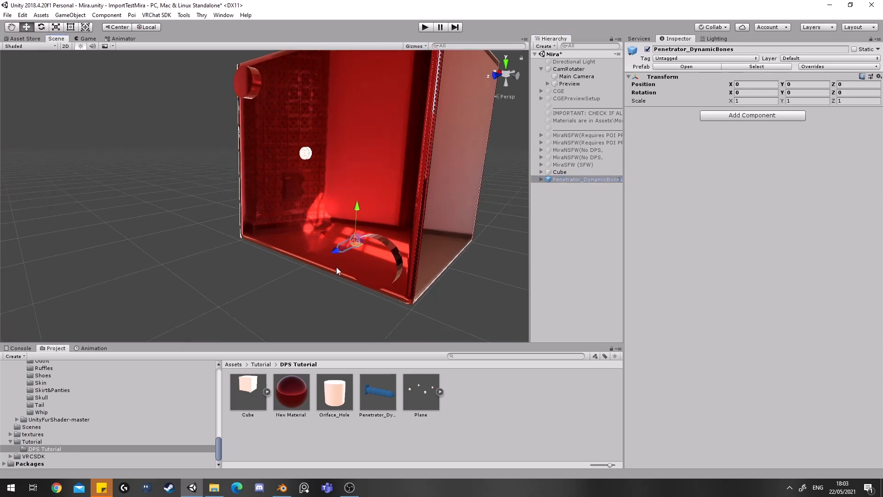
{"action": "right_click_drag", "start_coordinate": [415, 176], "coordinate": [450, 177]}
{"action": "right_click", "coordinate": [558, 178]}
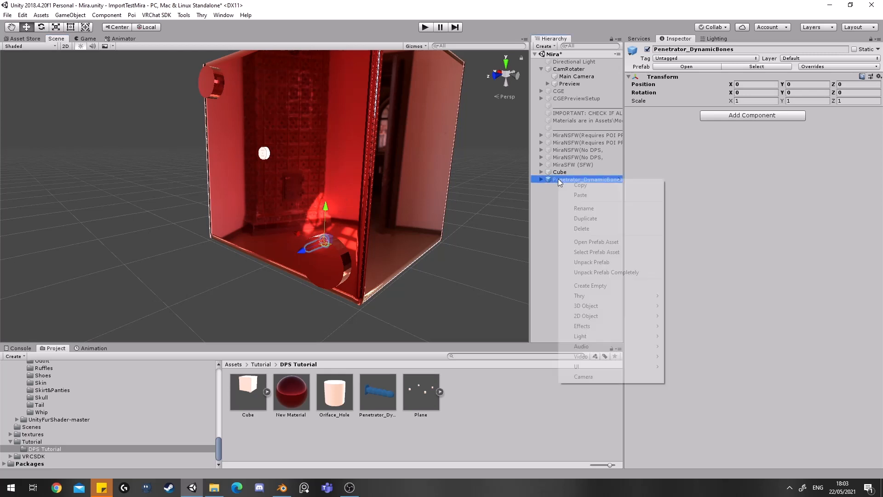
{"action": "left_click", "coordinate": [603, 272]}
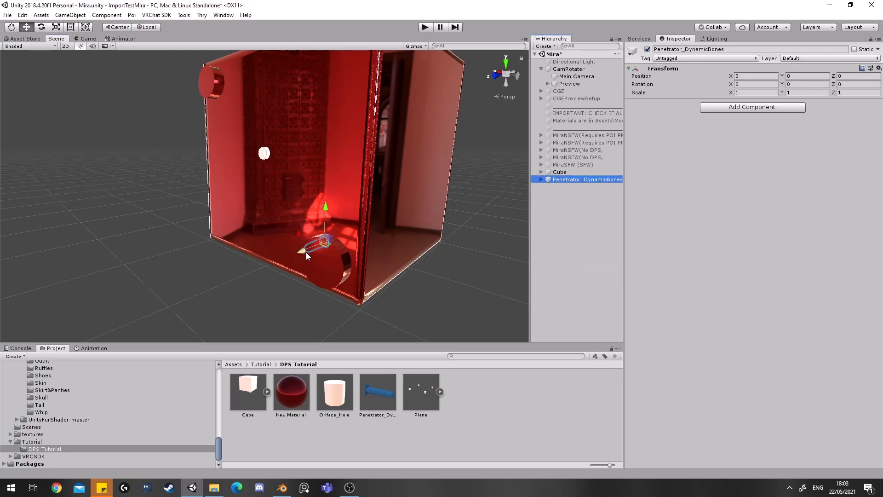
Move Penetrator_DynamicBones in front of the cube to Y 1.07, Z 1.78 and set its Y rotation to -180
{"action": "left_click_drag", "start_coordinate": [305, 252], "coordinate": [183, 169]}
{"action": "middle_click_drag", "start_coordinate": [250, 112], "coordinate": [298, 153]}
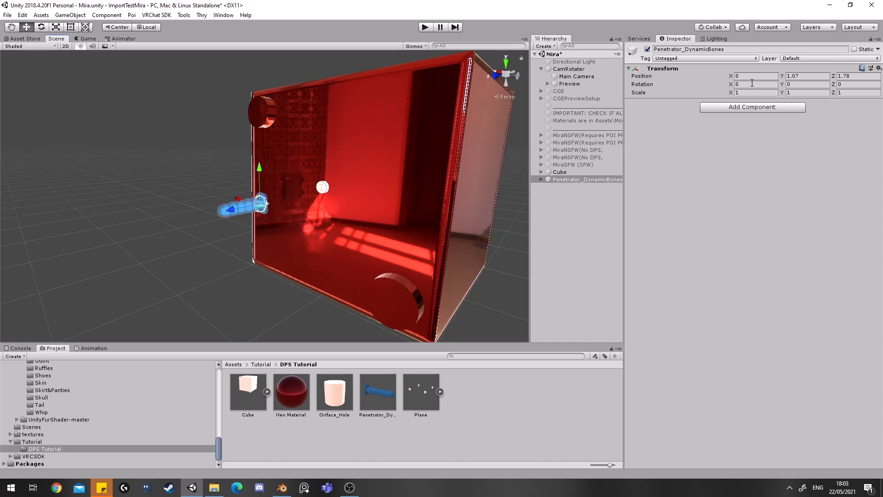
{"action": "key", "text": "e"}
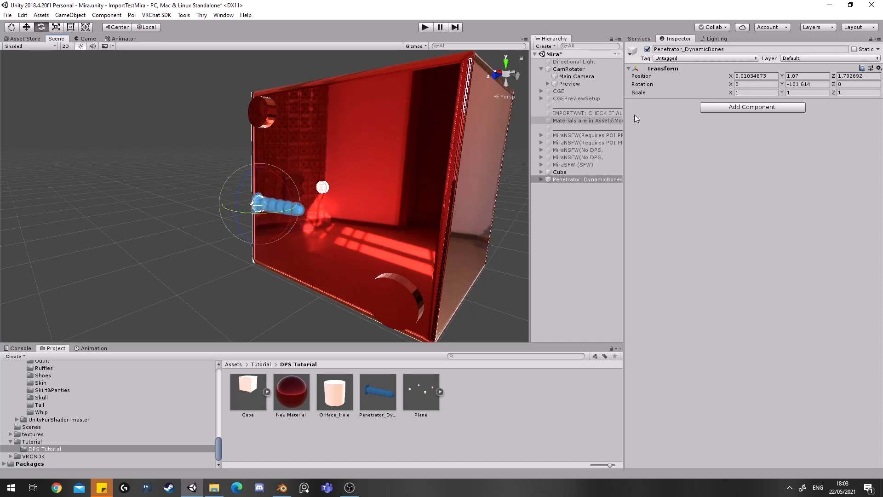
{"action": "left_click", "coordinate": [807, 84]}
{"action": "type", "text": "-180"}
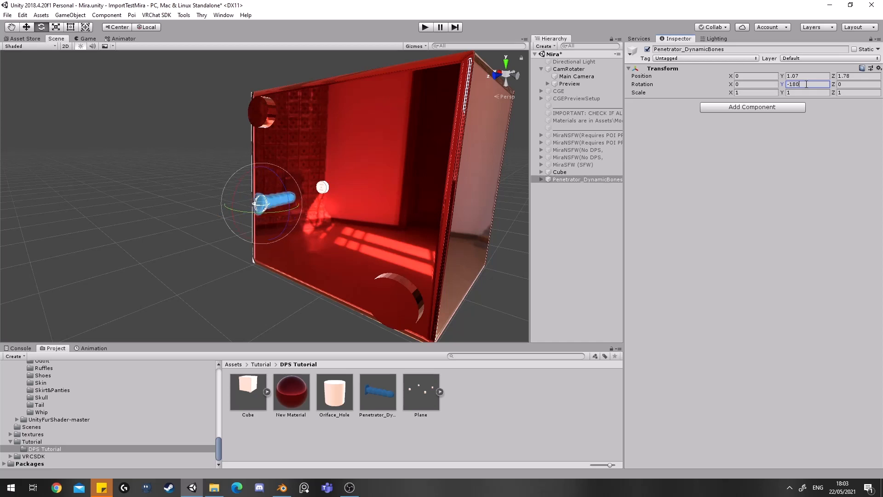
{"action": "right_click_drag", "start_coordinate": [294, 110], "coordinate": [344, 176]}
{"action": "middle_click_drag", "start_coordinate": [434, 185], "coordinate": [321, 198]}
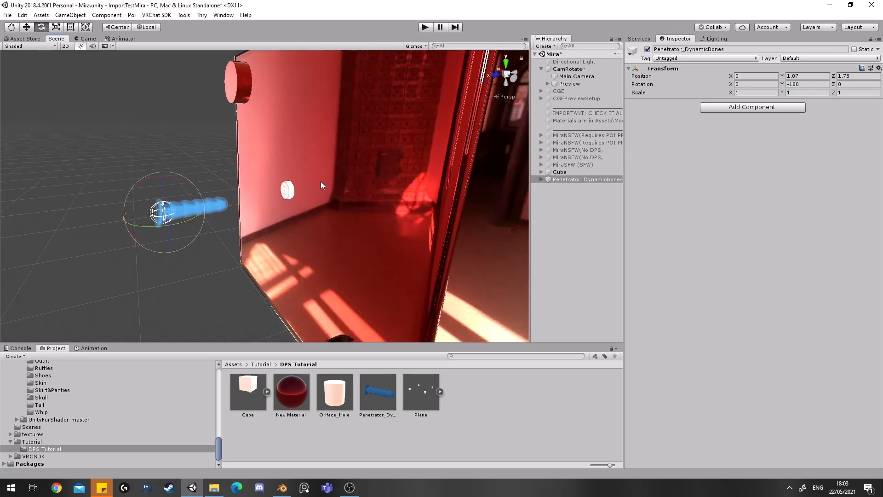
{"action": "right_click_drag", "start_coordinate": [396, 271], "coordinate": [289, 229]}
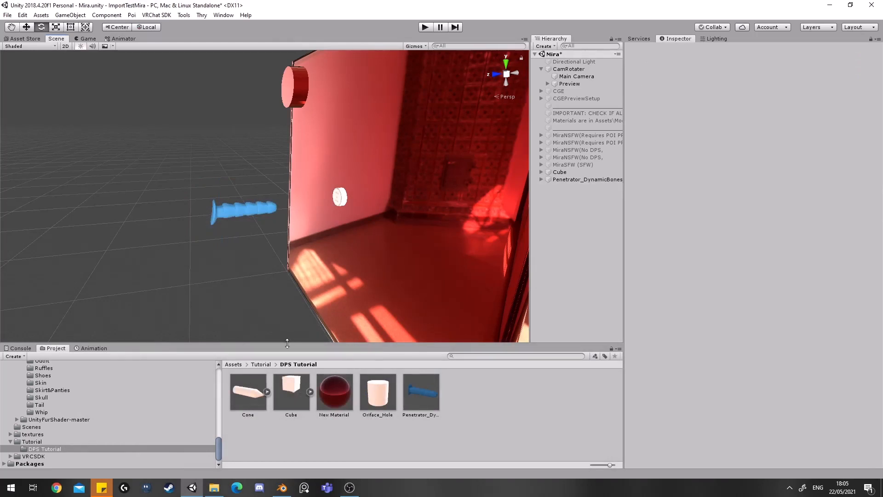
Enable Legacy Blend Shape Normals in the Cone model's import settings and apply the change
{"action": "left_click", "coordinate": [255, 394]}
{"action": "left_click", "coordinate": [729, 233]}
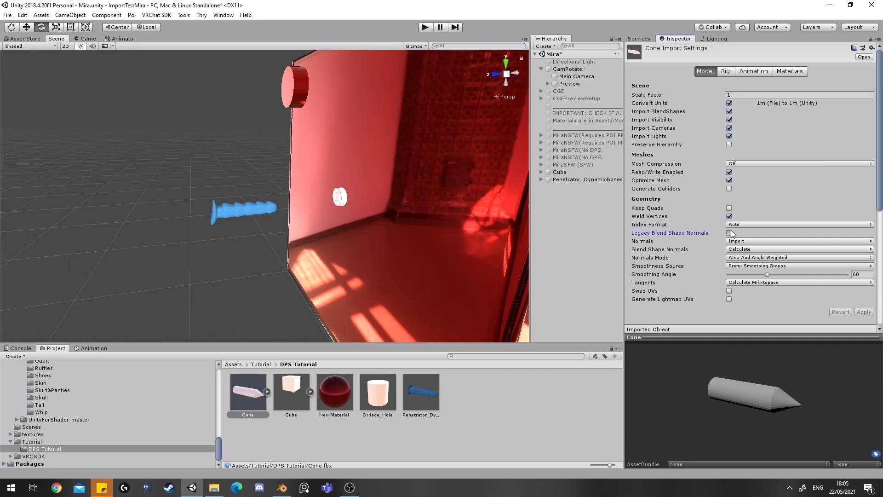
{"action": "left_click", "coordinate": [862, 296]}
{"action": "left_click", "coordinate": [257, 294]}
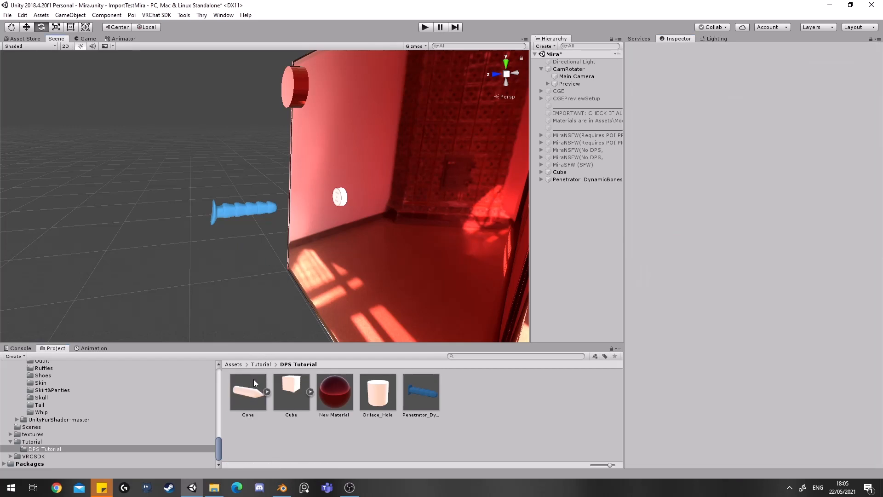
Add the Cone model as a child of Penetrator_DynamicBones and unpack it
{"action": "left_click", "coordinate": [542, 179]}
{"action": "left_click_drag", "start_coordinate": [257, 390], "coordinate": [544, 198]}
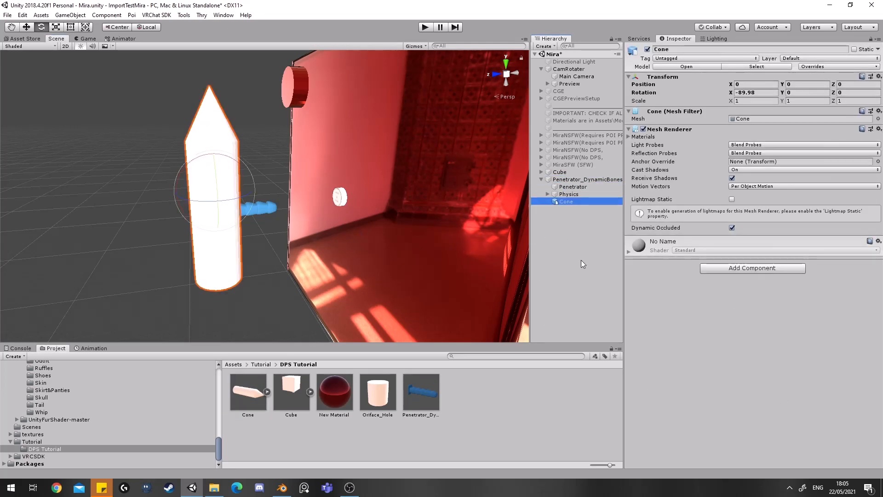
{"action": "right_click", "coordinate": [574, 204]}
{"action": "left_click", "coordinate": [608, 297]}
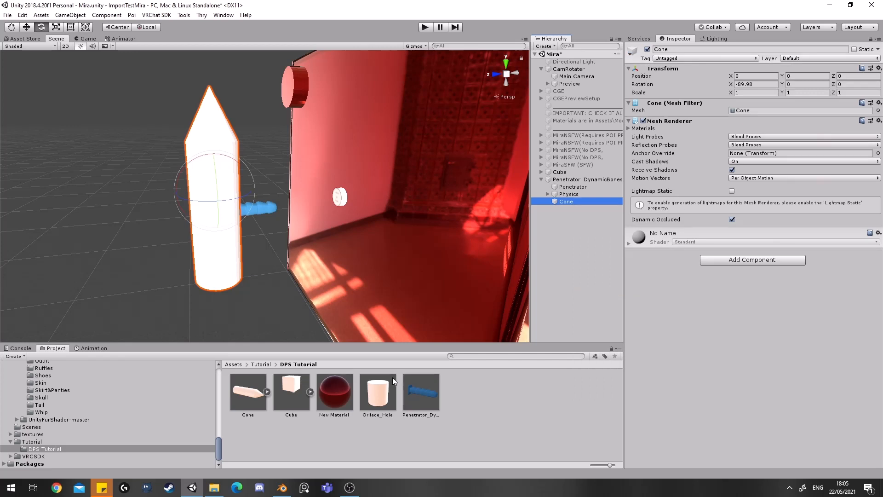
Set the Cone's X rotation to 0 so it points at the cube
{"action": "left_click", "coordinate": [755, 83]}
{"action": "type", "text": "90"}
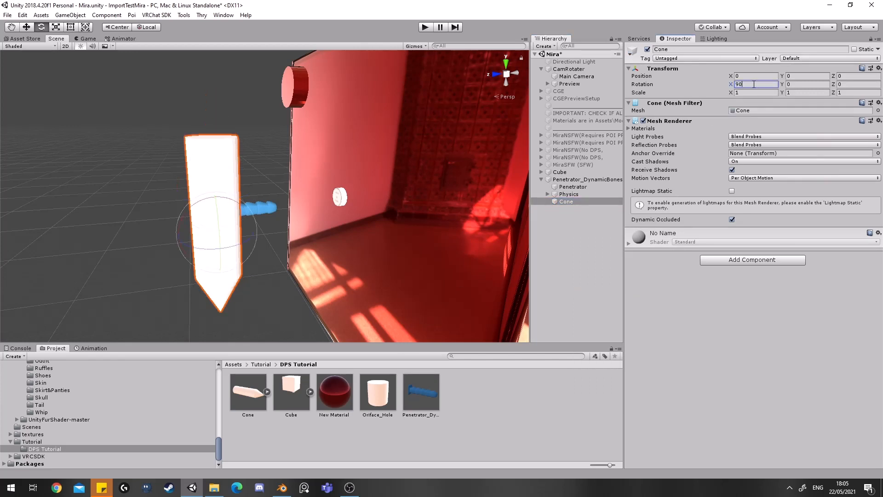
{"action": "key", "text": "BackSpace"}
{"action": "key", "text": "BackSpace"}
{"action": "type", "text": "0"}
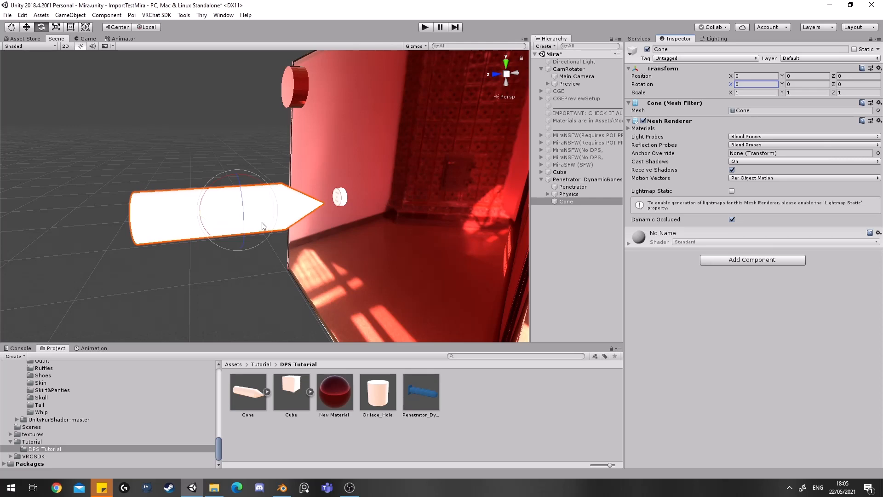
{"action": "key", "text": "r"}
{"action": "left_click_drag", "start_coordinate": [239, 210], "coordinate": [206, 210]}
{"action": "key", "text": "ctrl+z"}
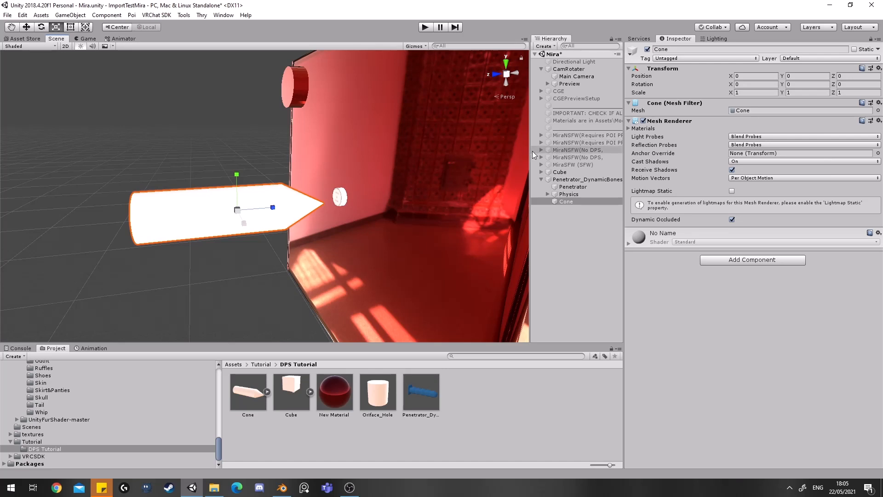
Deactivate the original Penetrator mesh inside Penetrator_DynamicBones
{"action": "right_click_drag", "start_coordinate": [431, 177], "coordinate": [380, 171]}
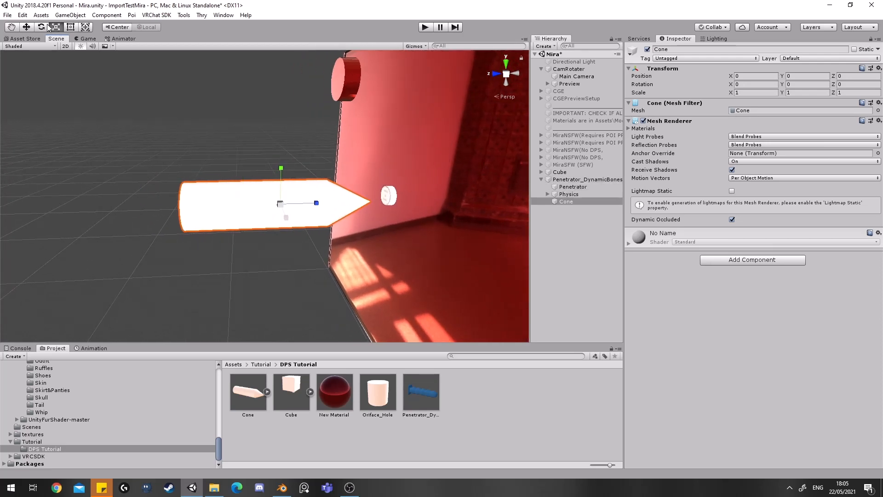
{"action": "left_click", "coordinate": [27, 27]}
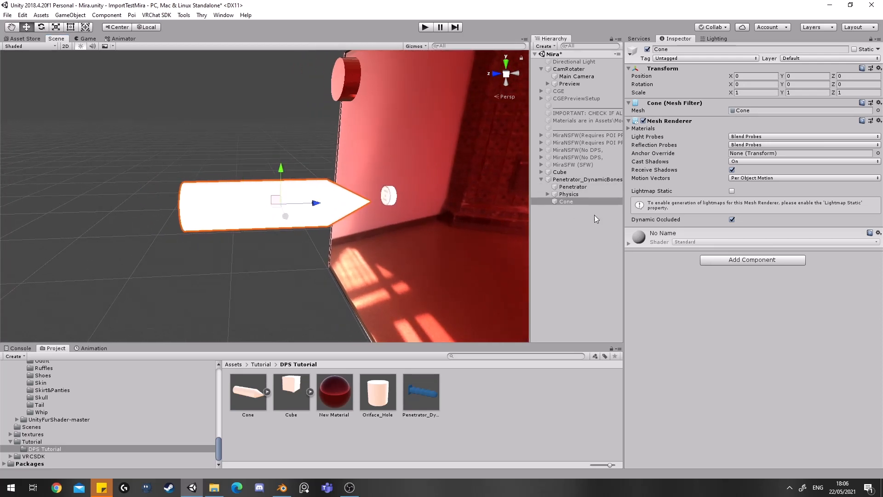
{"action": "left_click", "coordinate": [567, 188]}
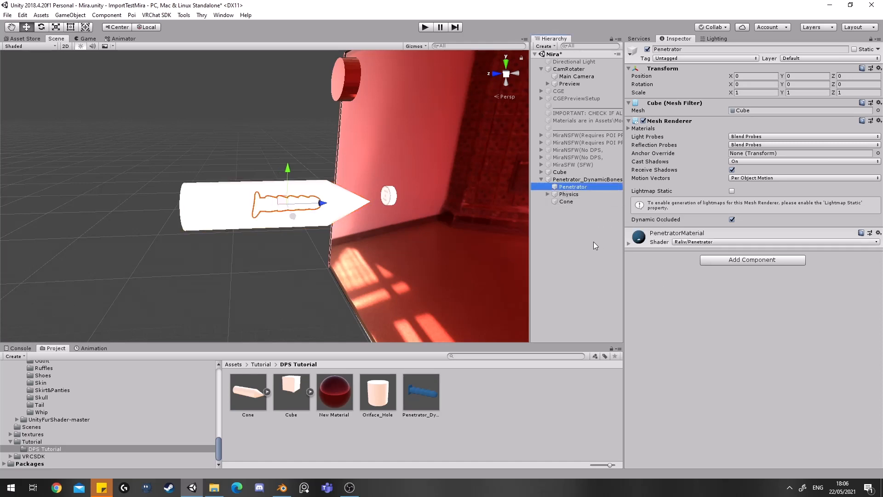
{"action": "left_click", "coordinate": [260, 95]}
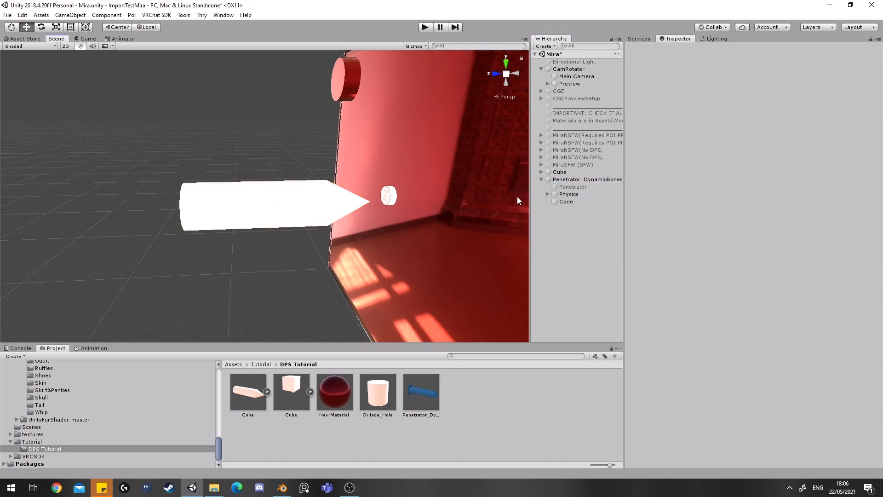
{"action": "left_click", "coordinate": [183, 15]}
{"action": "mouse_move", "coordinate": [193, 27]}
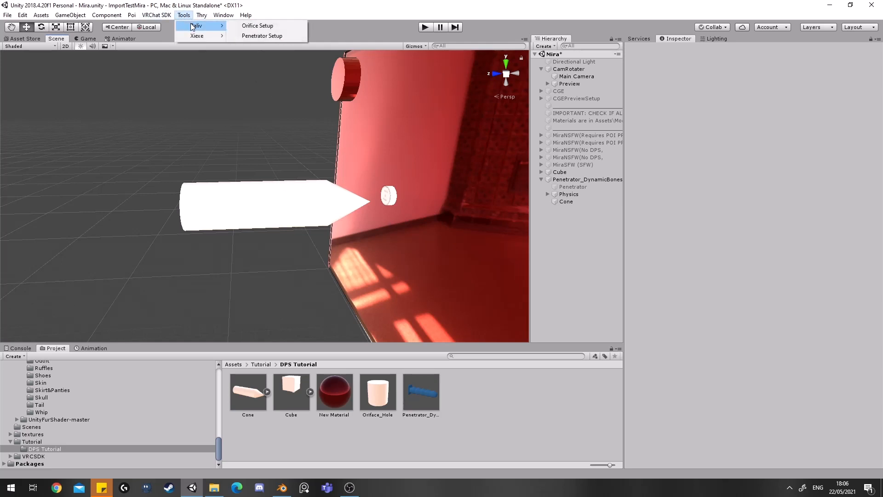
{"action": "left_click", "coordinate": [394, 261]}
Create a second new material in the DPS Tutorial folder and apply it to the Cone
{"action": "right_click", "coordinate": [484, 395]}
{"action": "mouse_move", "coordinate": [509, 169]}
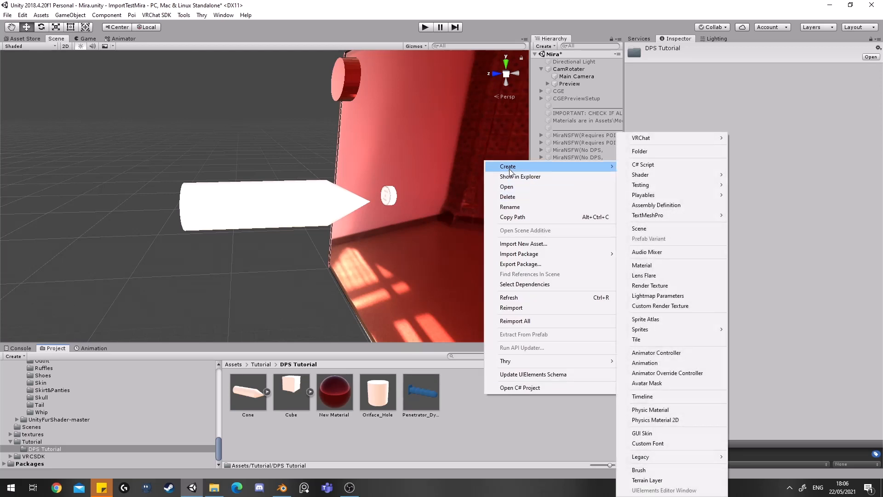
{"action": "left_click", "coordinate": [641, 265]}
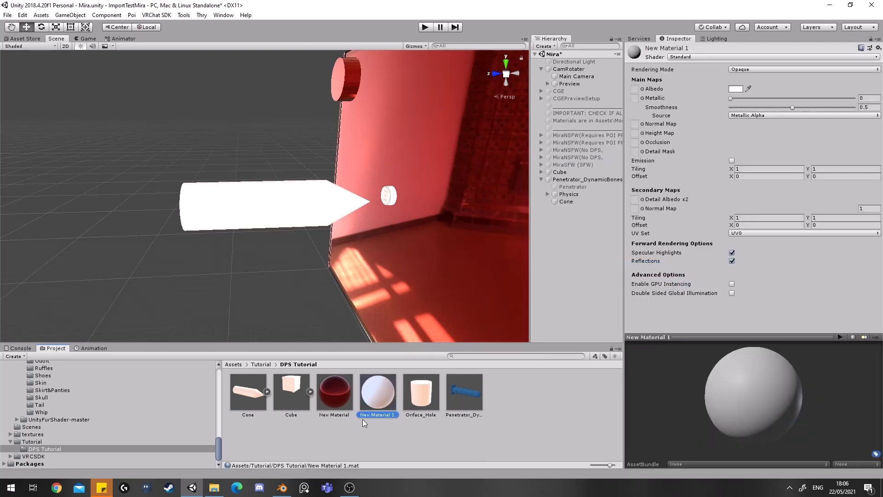
{"action": "left_click_drag", "start_coordinate": [377, 390], "coordinate": [275, 212]}
Switch New Material 1 to the Poiyomi Pro shader and enable Penetrator in its Raliv Dynamic Penetration System section
{"action": "left_click", "coordinate": [752, 57]}
{"action": "mouse_move", "coordinate": [706, 113]}
{"action": "left_click", "coordinate": [787, 117]}
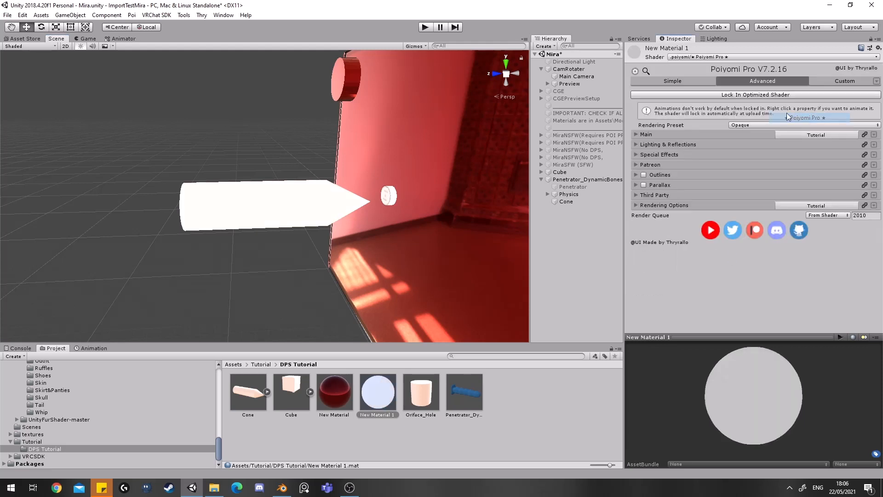
{"action": "left_click", "coordinate": [661, 193]}
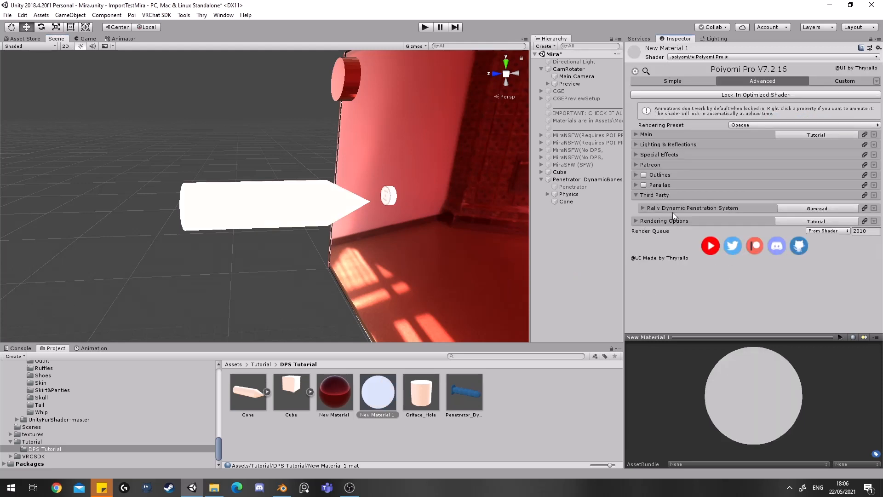
{"action": "left_click", "coordinate": [658, 206]}
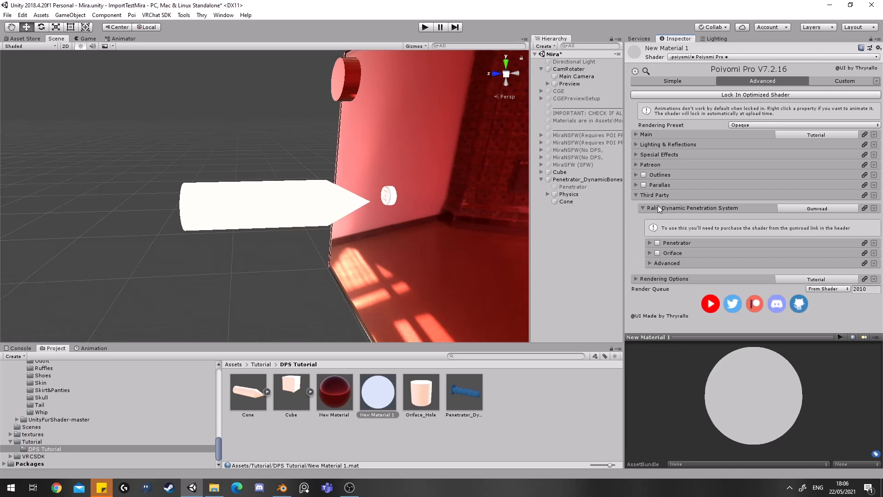
{"action": "left_click", "coordinate": [658, 243]}
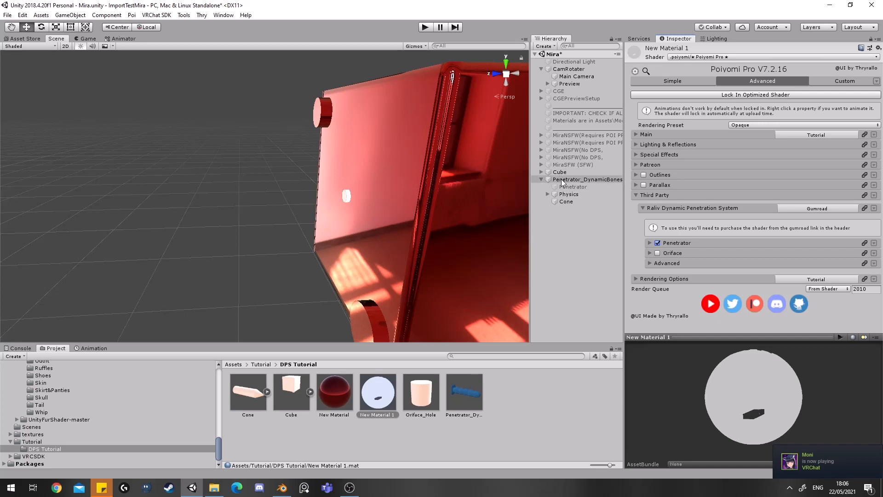
Prepare the custom model in Raliv's Penetrator Setup, with Penetrator_DynamicBones as Penetrator Prefab and Cone as My Model
{"action": "left_click", "coordinate": [183, 15]}
{"action": "mouse_move", "coordinate": [197, 27]}
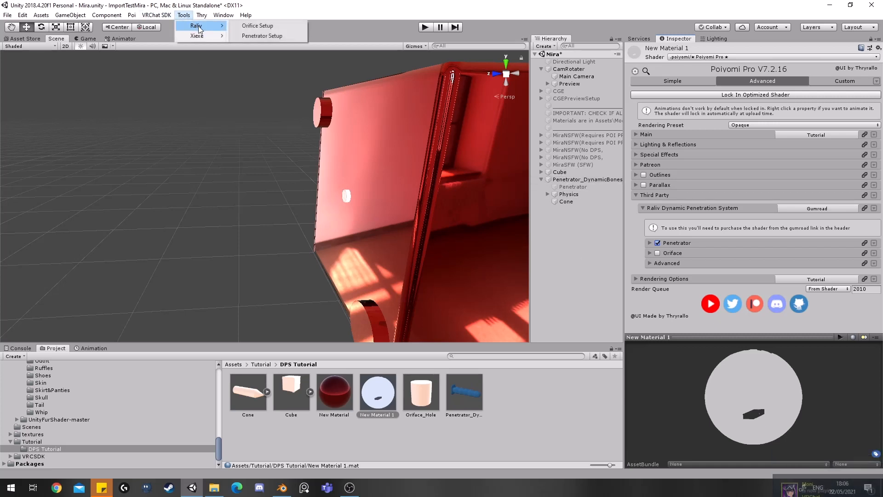
{"action": "left_click", "coordinate": [262, 35]}
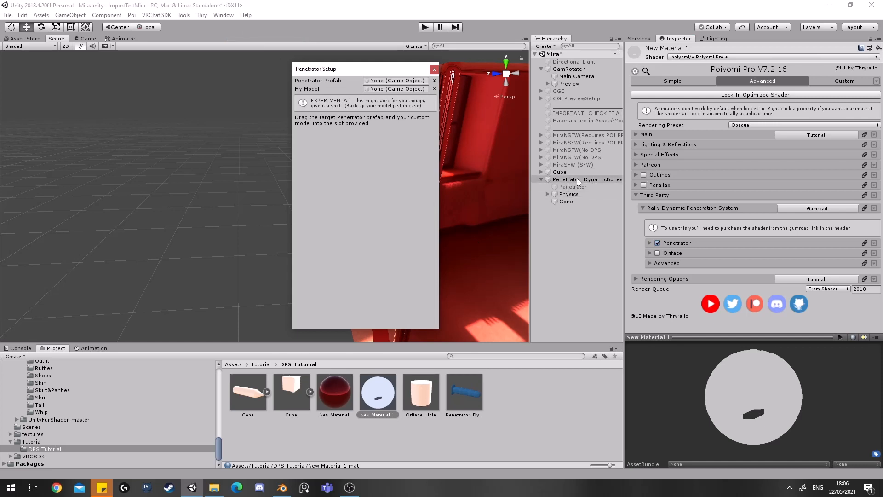
{"action": "left_click_drag", "start_coordinate": [581, 180], "coordinate": [396, 81]}
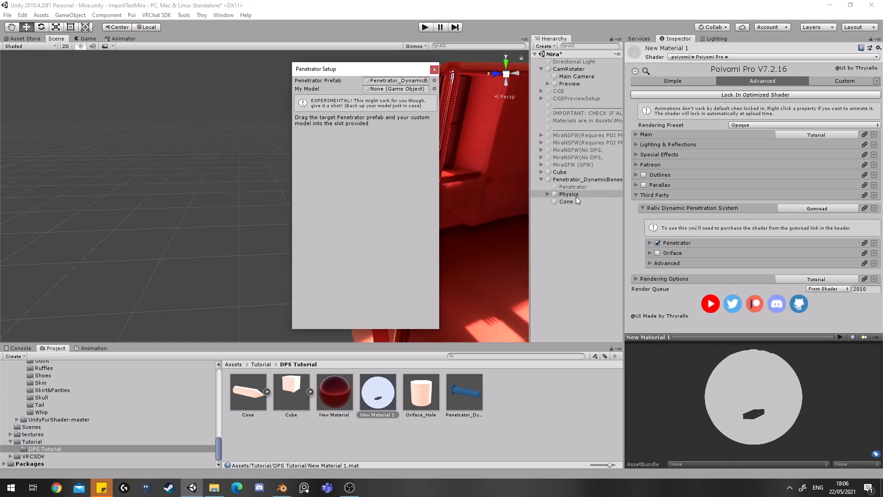
{"action": "left_click_drag", "start_coordinate": [568, 202], "coordinate": [396, 89]}
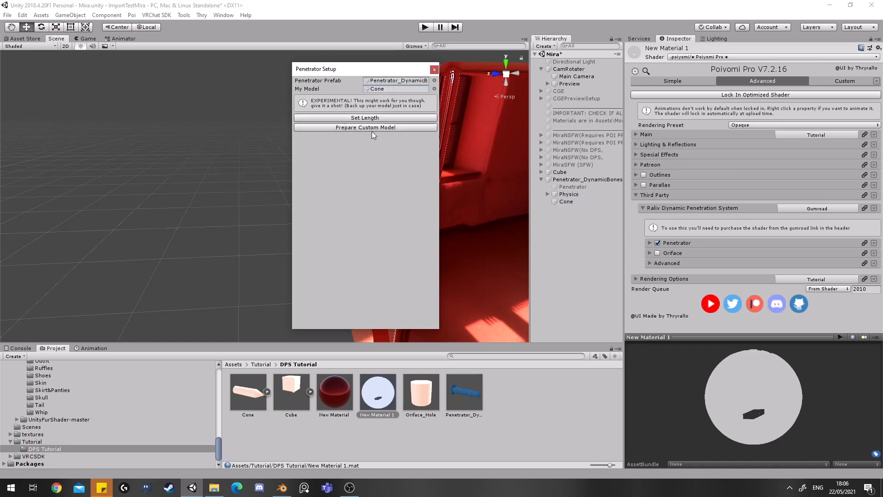
{"action": "left_click", "coordinate": [371, 130]}
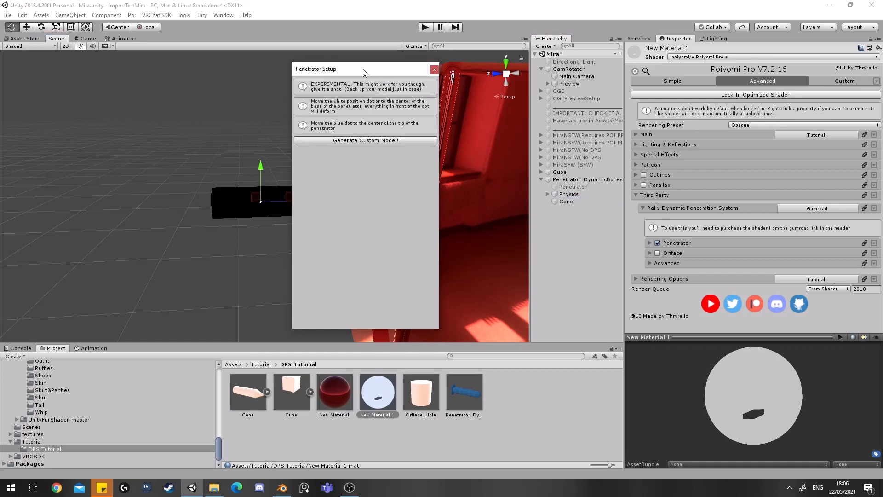
Move the blue tip dot forward along the cone's length to the center of its pointed end
{"action": "left_click_drag", "start_coordinate": [363, 70], "coordinate": [558, 77]}
{"action": "scroll", "coordinate": [437, 112], "scroll_direction": "up", "scroll_amount": 3}
{"action": "middle_click_drag", "start_coordinate": [393, 166], "coordinate": [284, 113]}
{"action": "right_click_drag", "start_coordinate": [283, 112], "coordinate": [274, 127]}
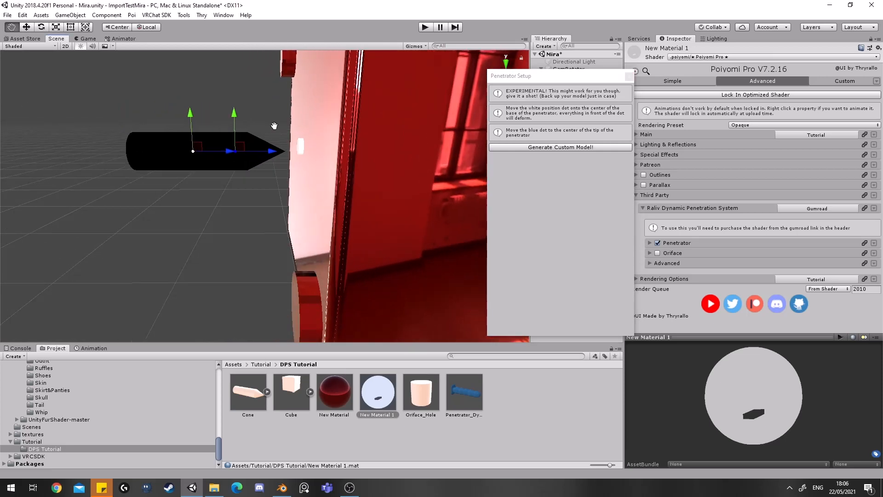
{"action": "scroll", "coordinate": [279, 132], "scroll_direction": "up", "scroll_amount": 3}
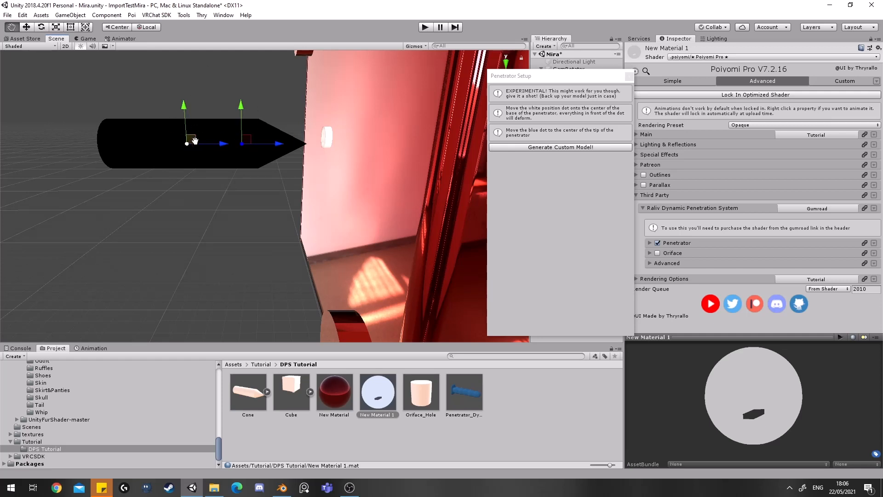
{"action": "middle_click_drag", "start_coordinate": [289, 235], "coordinate": [274, 223]}
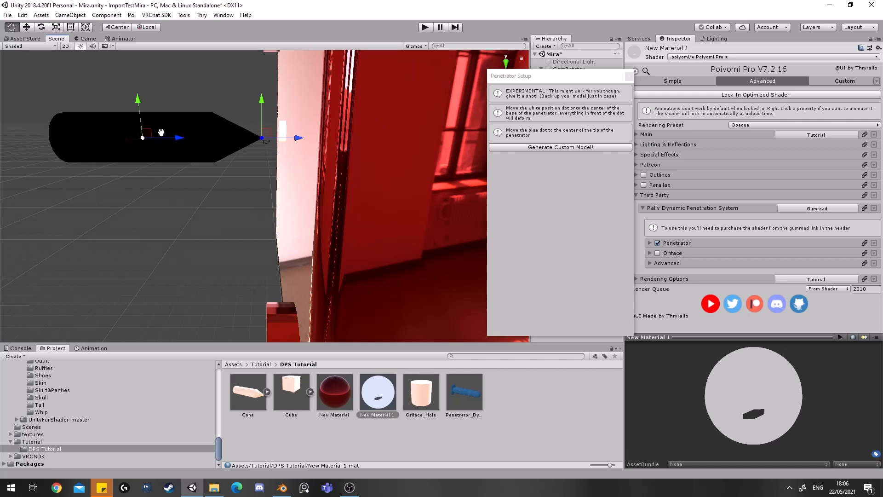
Position the white base dot on the cone's center axis, a short distance in front of its flat end
{"action": "left_click_drag", "start_coordinate": [176, 138], "coordinate": [59, 150]}
{"action": "middle_click_drag", "start_coordinate": [45, 152], "coordinate": [99, 151]}
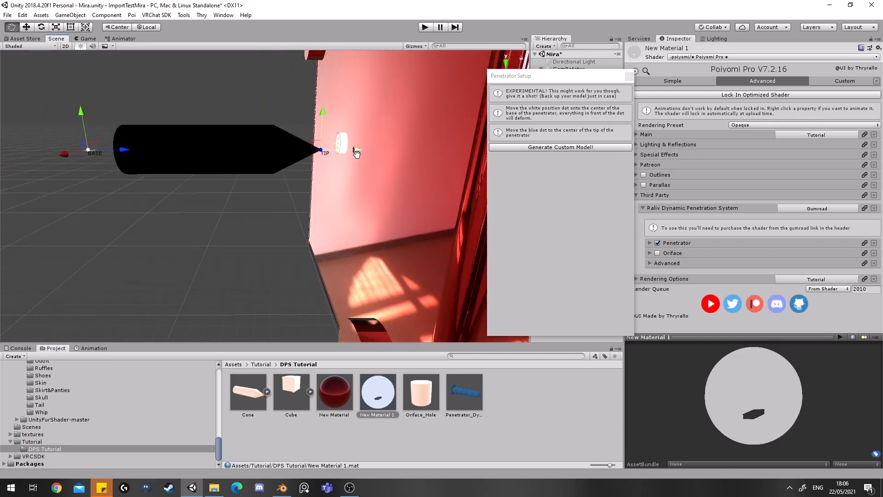
{"action": "scroll", "coordinate": [355, 149], "scroll_direction": "up", "scroll_amount": 2}
{"action": "middle_click_drag", "start_coordinate": [69, 177], "coordinate": [218, 197]}
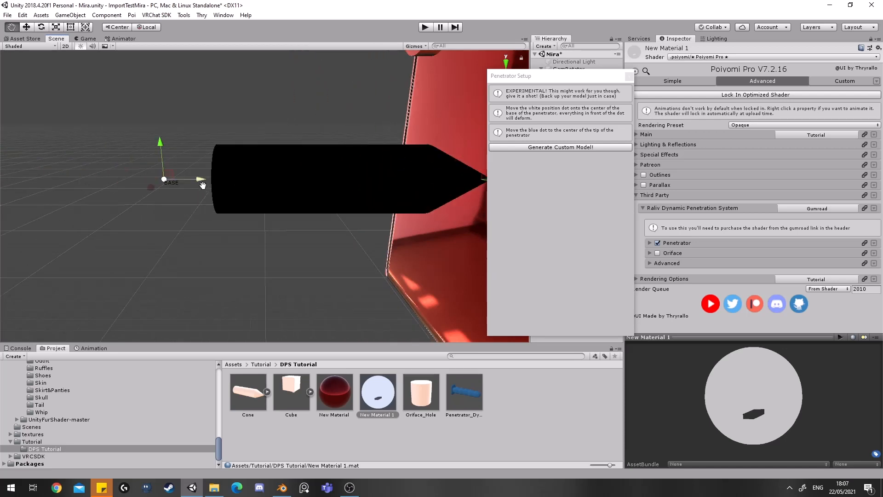
{"action": "left_click_drag", "start_coordinate": [200, 181], "coordinate": [311, 181]}
{"action": "middle_click_drag", "start_coordinate": [314, 181], "coordinate": [291, 178]}
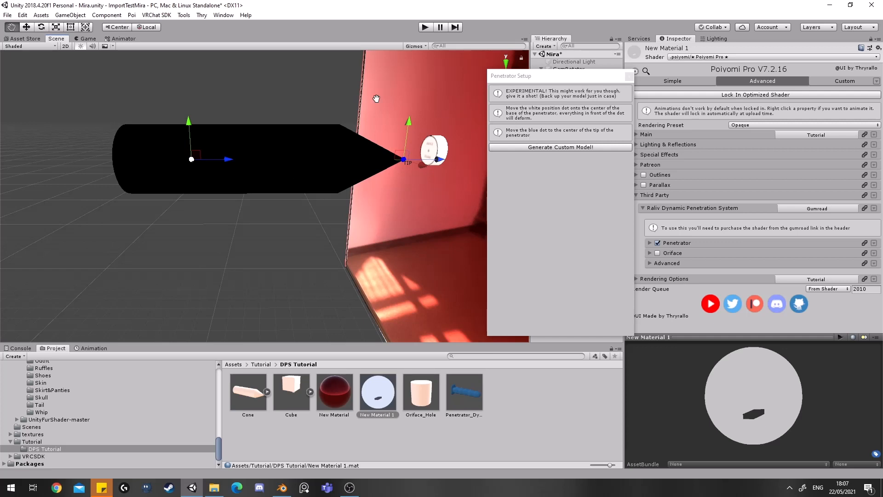
Fine-tune the blue tip dot along the cone's axis from a side view so it sits on the point
{"action": "scroll", "coordinate": [216, 115], "scroll_direction": "up", "scroll_amount": 3}
{"action": "scroll", "coordinate": [240, 149], "scroll_direction": "down", "scroll_amount": 3}
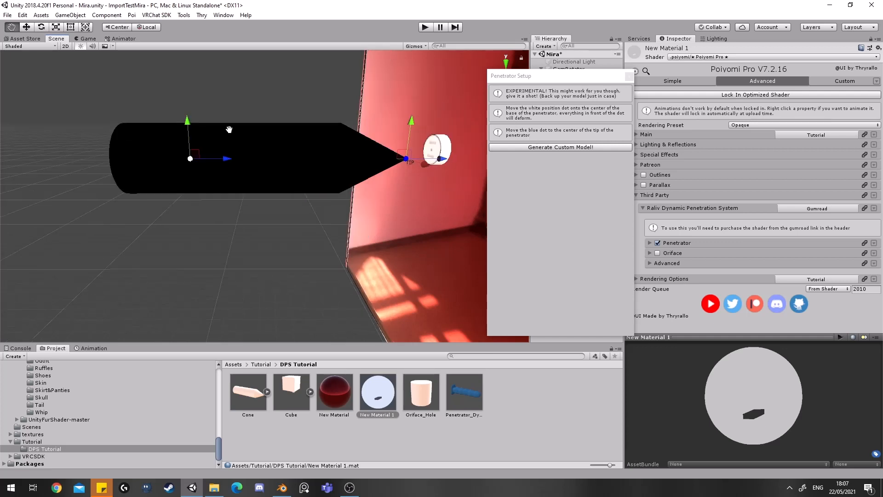
{"action": "middle_click_drag", "start_coordinate": [227, 154], "coordinate": [202, 156]}
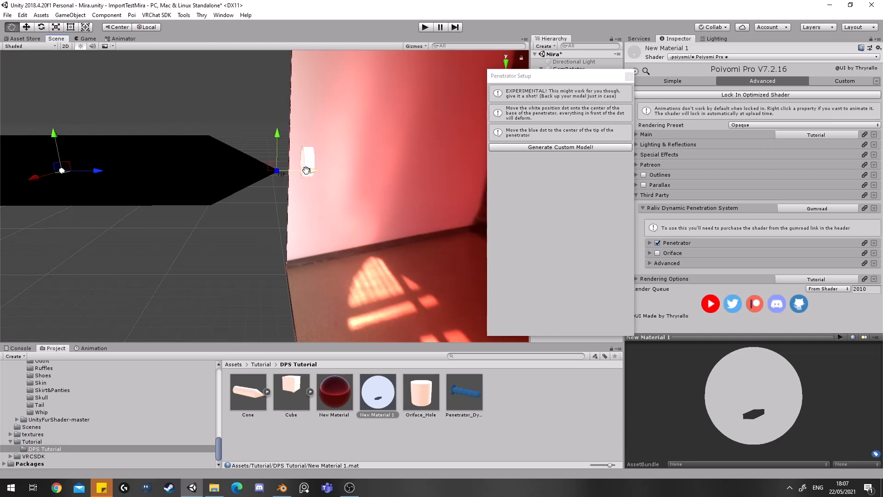
{"action": "middle_click_drag", "start_coordinate": [308, 173], "coordinate": [283, 157]}
{"action": "left_click_drag", "start_coordinate": [547, 78], "coordinate": [724, 70]}
{"action": "left_click", "coordinate": [516, 74]}
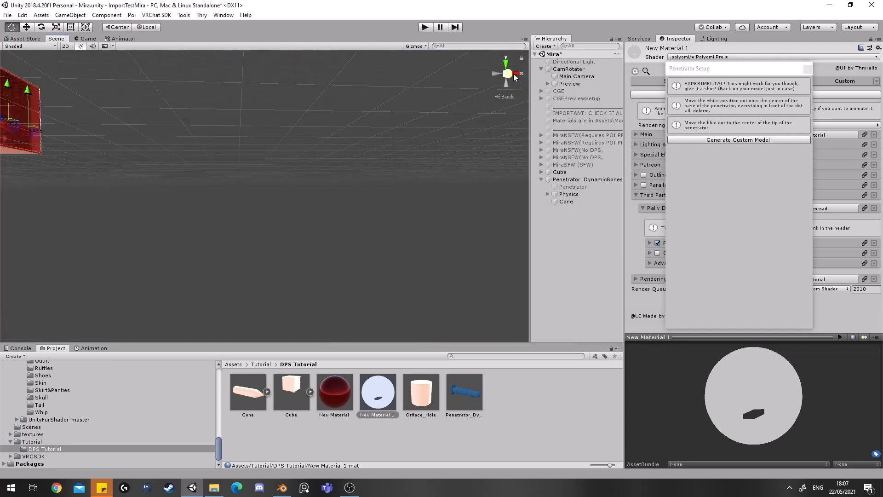
{"action": "left_click", "coordinate": [494, 74]}
{"action": "middle_click_drag", "start_coordinate": [328, 92], "coordinate": [340, 188]}
{"action": "scroll", "coordinate": [311, 205], "scroll_direction": "down", "scroll_amount": 3}
{"action": "scroll", "coordinate": [242, 140], "scroll_direction": "up", "scroll_amount": 3}
{"action": "scroll", "coordinate": [243, 139], "scroll_direction": "up", "scroll_amount": 3}
{"action": "middle_click_drag", "start_coordinate": [278, 146], "coordinate": [270, 154]}
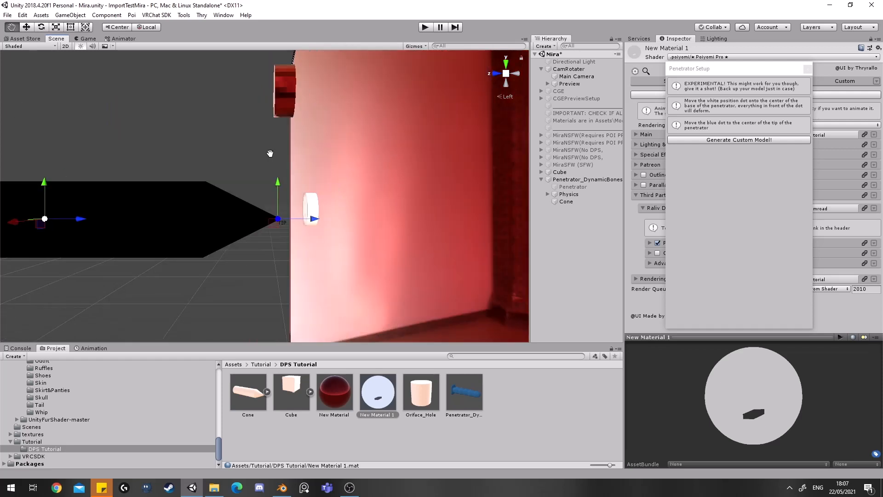
{"action": "middle_click_drag", "start_coordinate": [308, 214], "coordinate": [528, 169]}
{"action": "left_click_drag", "start_coordinate": [298, 170], "coordinate": [301, 171]}
Generate the custom model from the placed base and tip dots in Penetrator Setup
{"action": "middle_click_drag", "start_coordinate": [325, 149], "coordinate": [258, 199]}
{"action": "right_click_drag", "start_coordinate": [390, 169], "coordinate": [430, 194]}
{"action": "scroll", "coordinate": [380, 222], "scroll_direction": "down", "scroll_amount": 5}
{"action": "scroll", "coordinate": [380, 221], "scroll_direction": "up", "scroll_amount": 3}
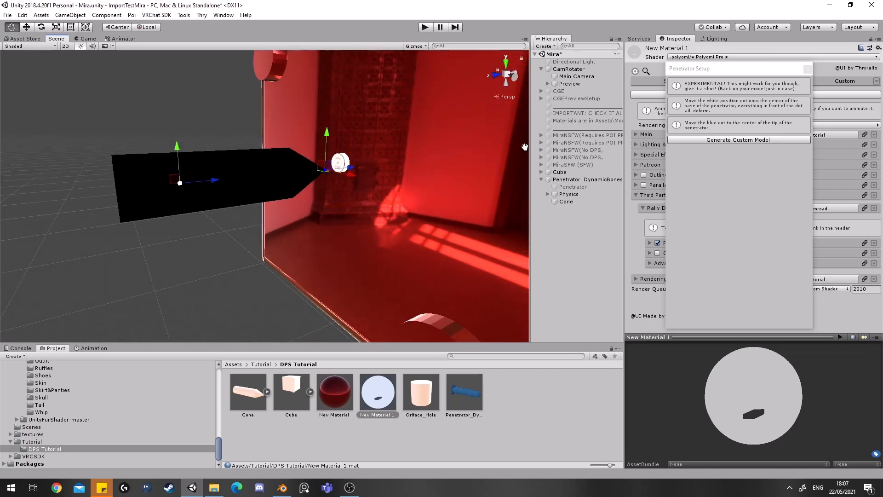
{"action": "left_click_drag", "start_coordinate": [712, 72], "coordinate": [457, 60]}
{"action": "left_click", "coordinate": [471, 129]}
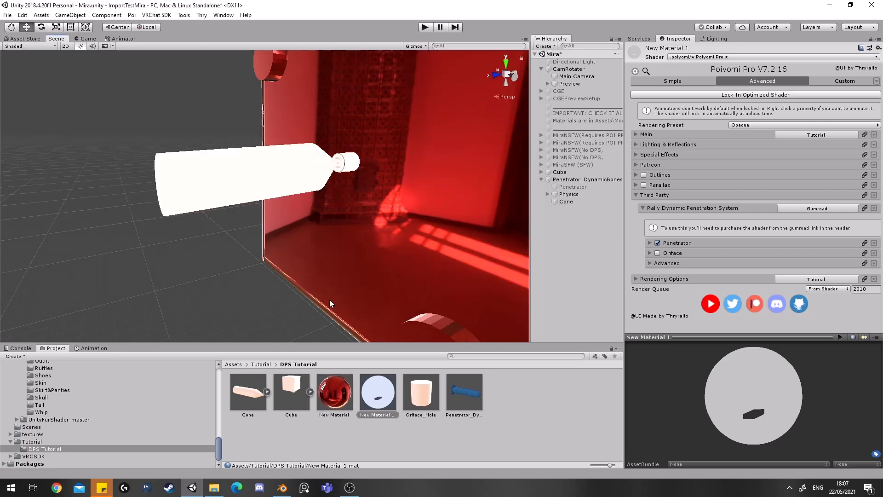
Examine the Penetrator settings of New Material 1, including length, stiffness, curvature and wriggle
{"action": "left_click", "coordinate": [379, 403]}
{"action": "left_click", "coordinate": [652, 243]}
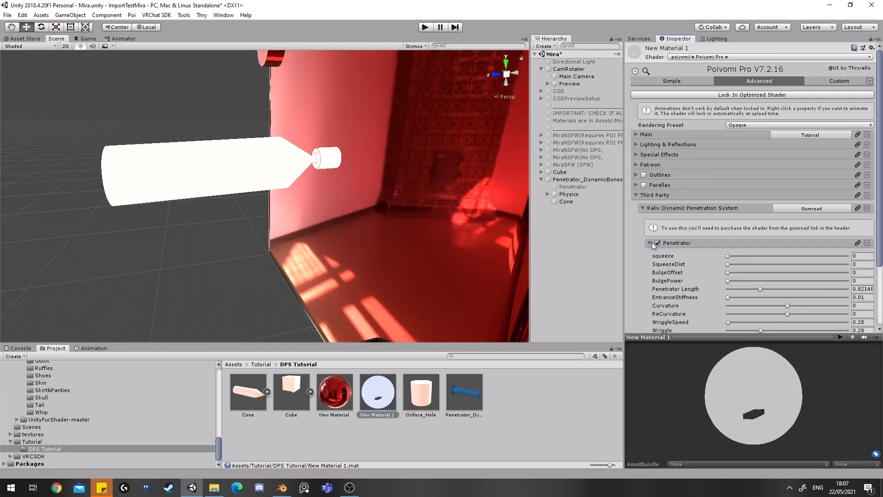
{"action": "scroll", "coordinate": [652, 242], "scroll_direction": "down", "scroll_amount": 3}
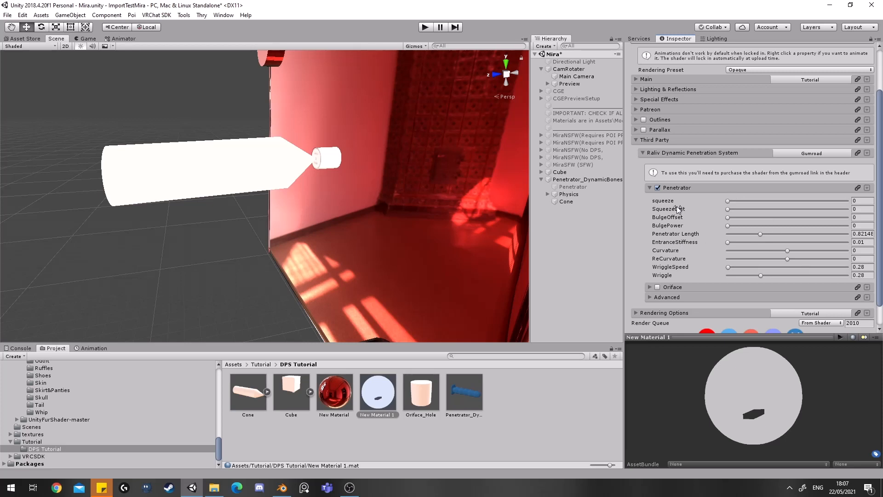
Move Penetrator_DynamicBones toward the cube's opening to about Z 1.327 to test the deformation
{"action": "mouse_move", "coordinate": [333, 180]}
{"action": "right_mouse_down"}
{"action": "mouse_move", "coordinate": [313, 178]}
{"action": "mouse_move", "coordinate": [322, 179]}
{"action": "right_mouse_up"}
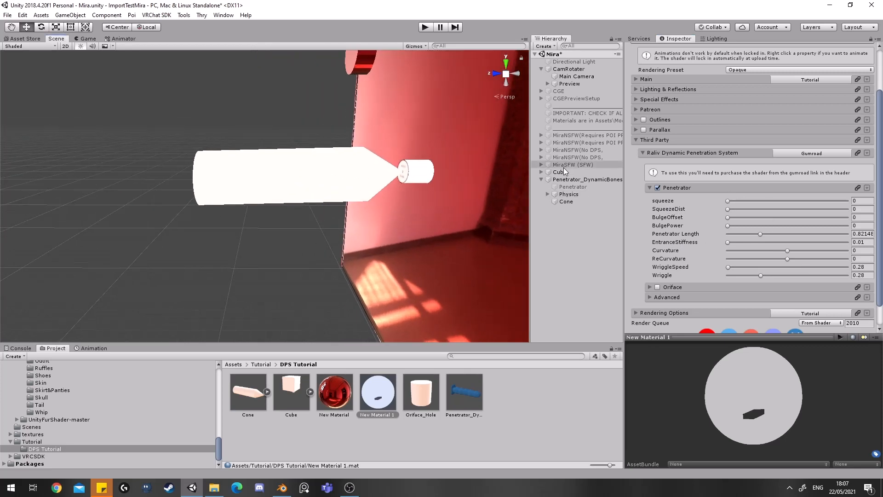
{"action": "left_click", "coordinate": [566, 179]}
{"action": "middle_click_drag", "start_coordinate": [418, 189], "coordinate": [376, 190]}
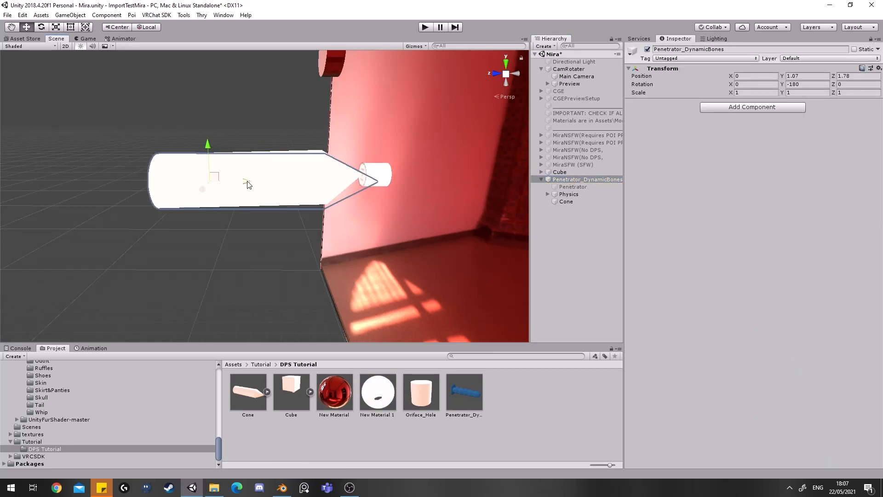
{"action": "scroll", "coordinate": [271, 190], "scroll_direction": "down", "scroll_amount": 5}
{"action": "left_click_drag", "start_coordinate": [273, 192], "coordinate": [247, 235]}
{"action": "key", "text": "f"}
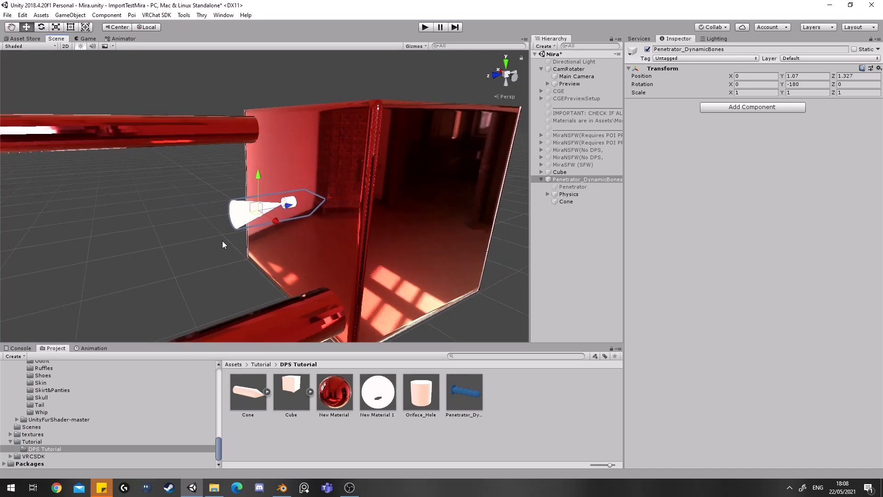